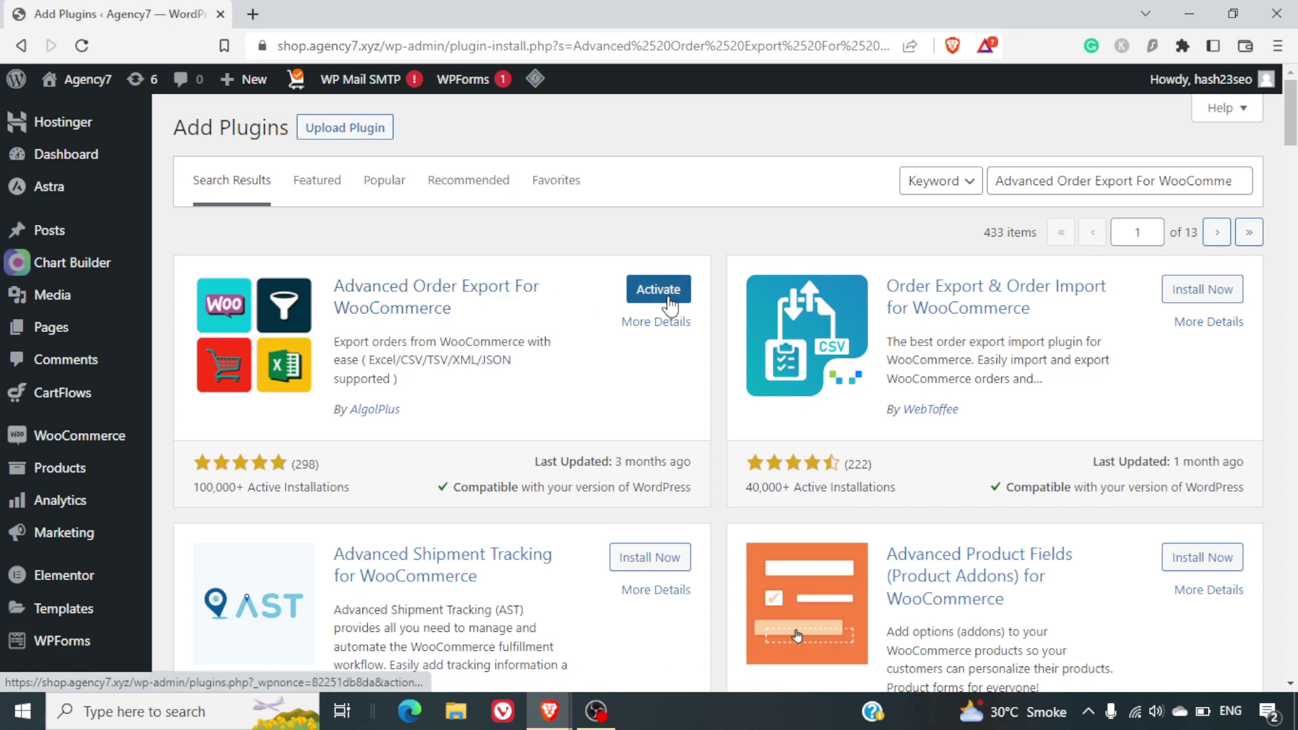
# Activate the Advanced Order Export For WooCommerce plugin from its search result card.
pyautogui.click(654, 291)
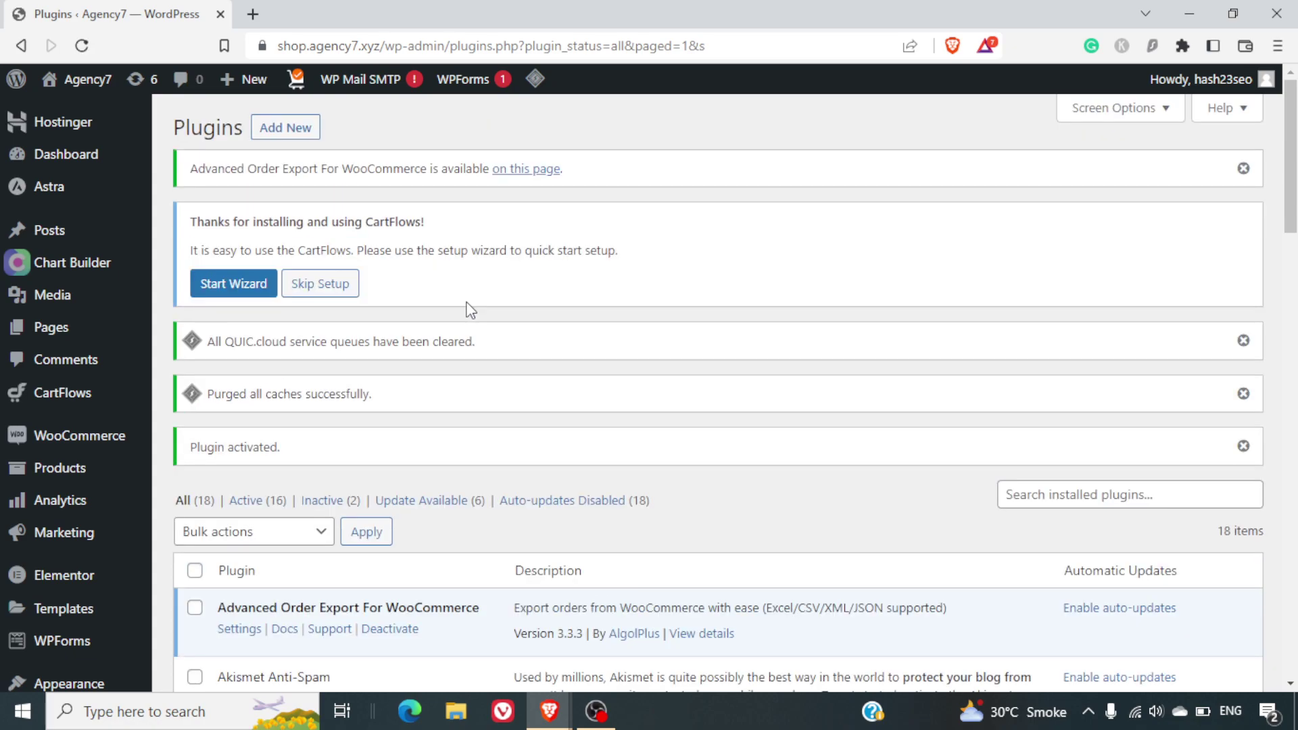
# Go to WooCommerce > Export Orders from the admin sidebar.
pyautogui.moveTo(98, 440)
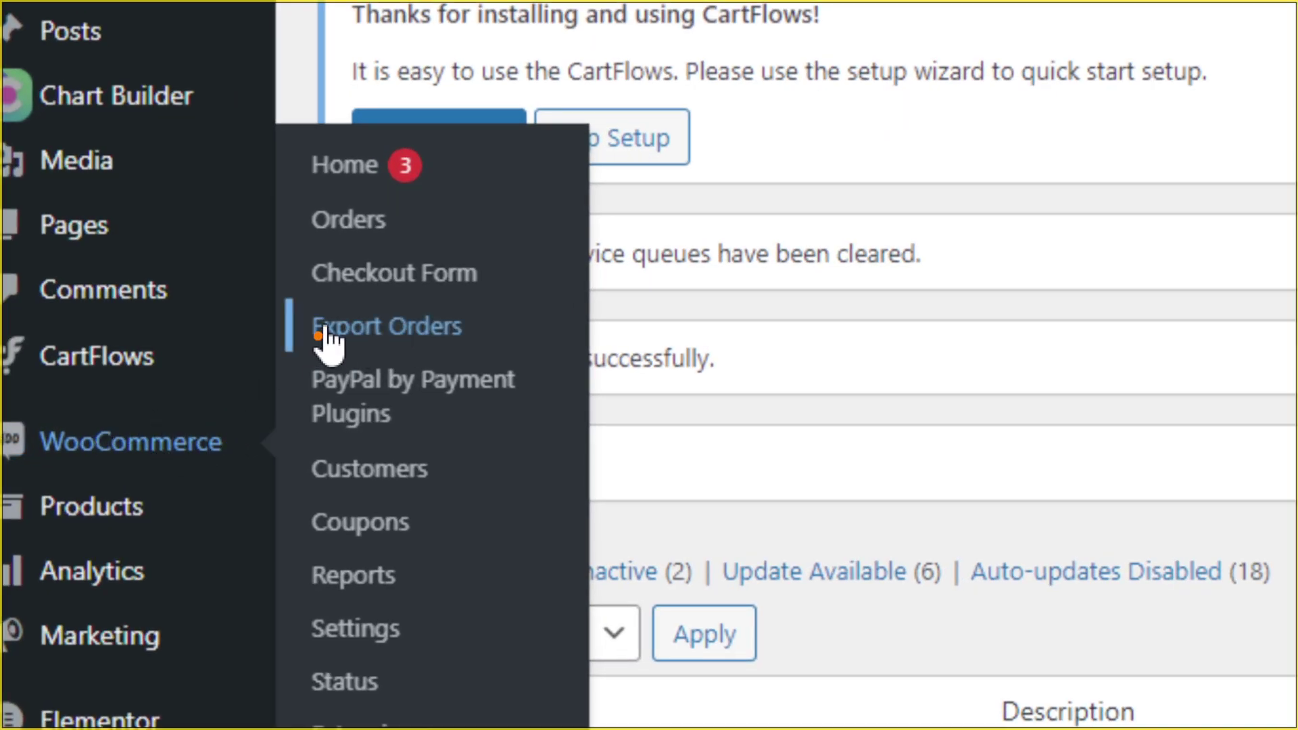
pyautogui.click(323, 331)
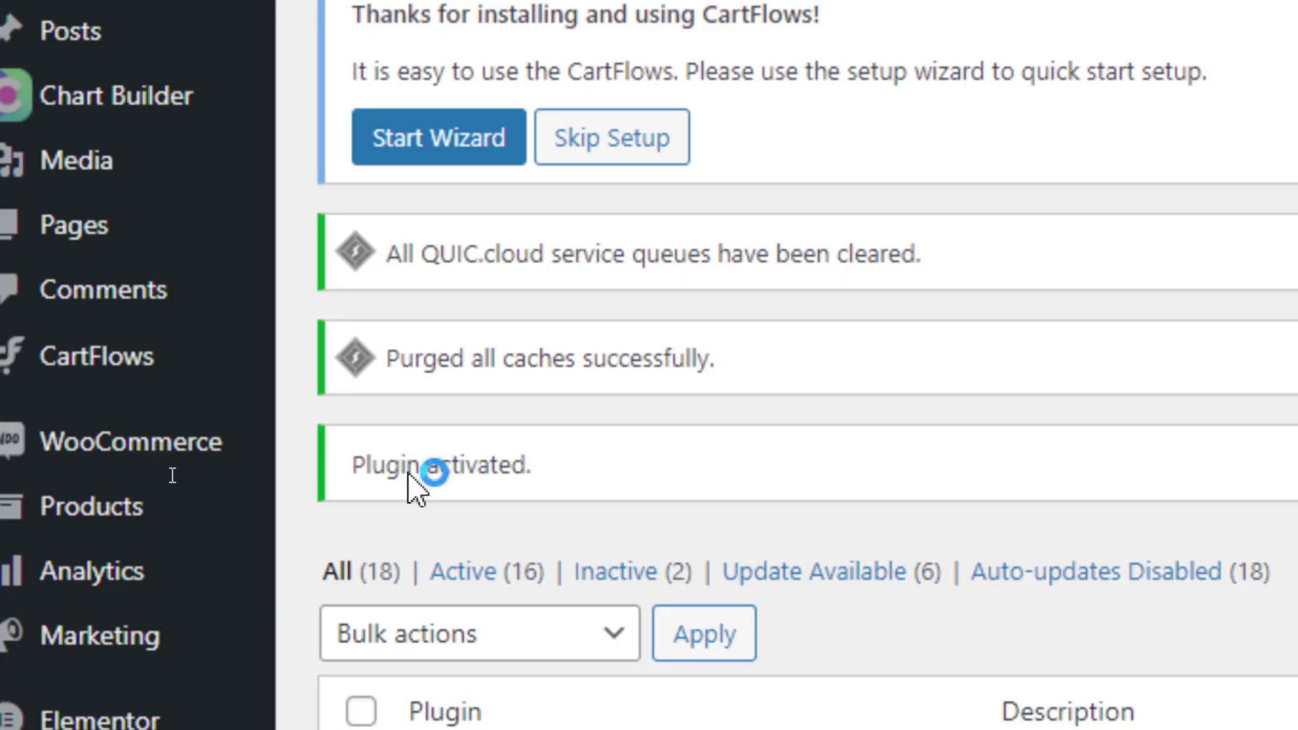
pyautogui.moveTo(206, 466)
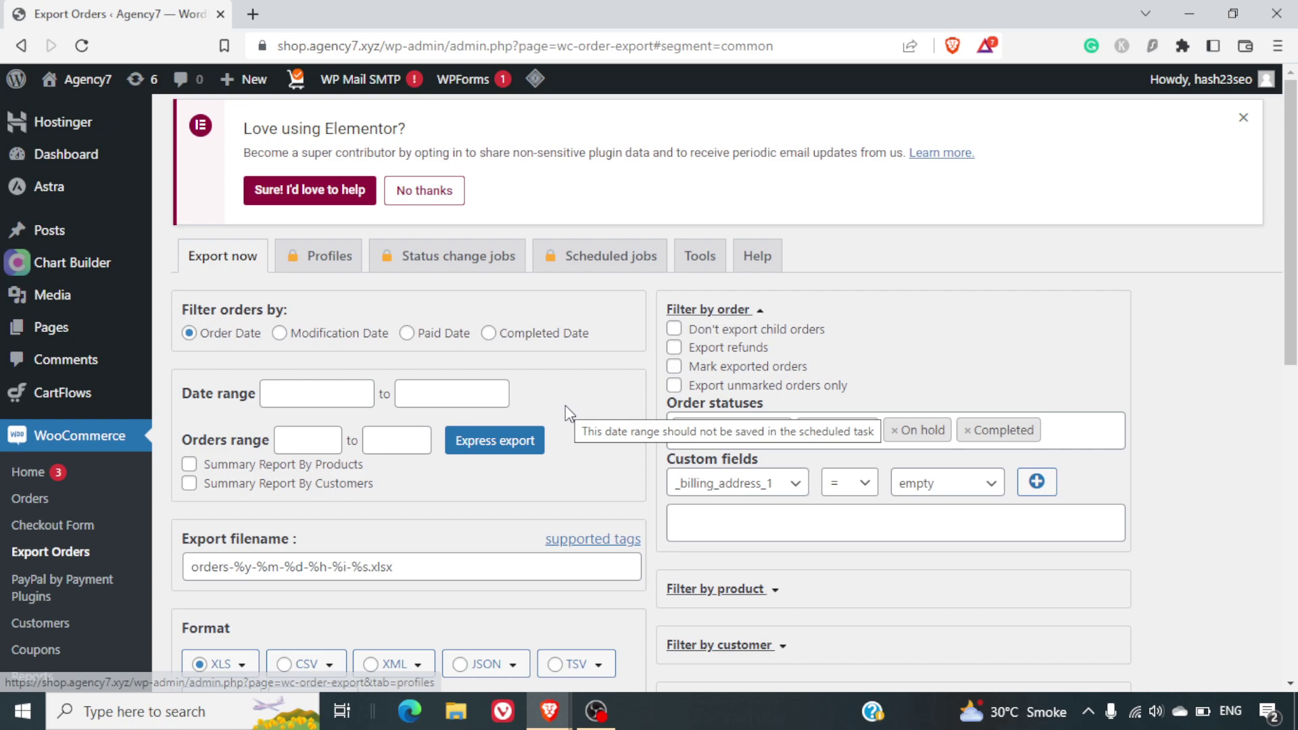
# Scroll through the Export now tab to review its filter, filename and format settings.
pyautogui.scroll(-3, 565, 406)
pyautogui.scroll(2, 570, 414)
pyautogui.scroll(1, 570, 414)
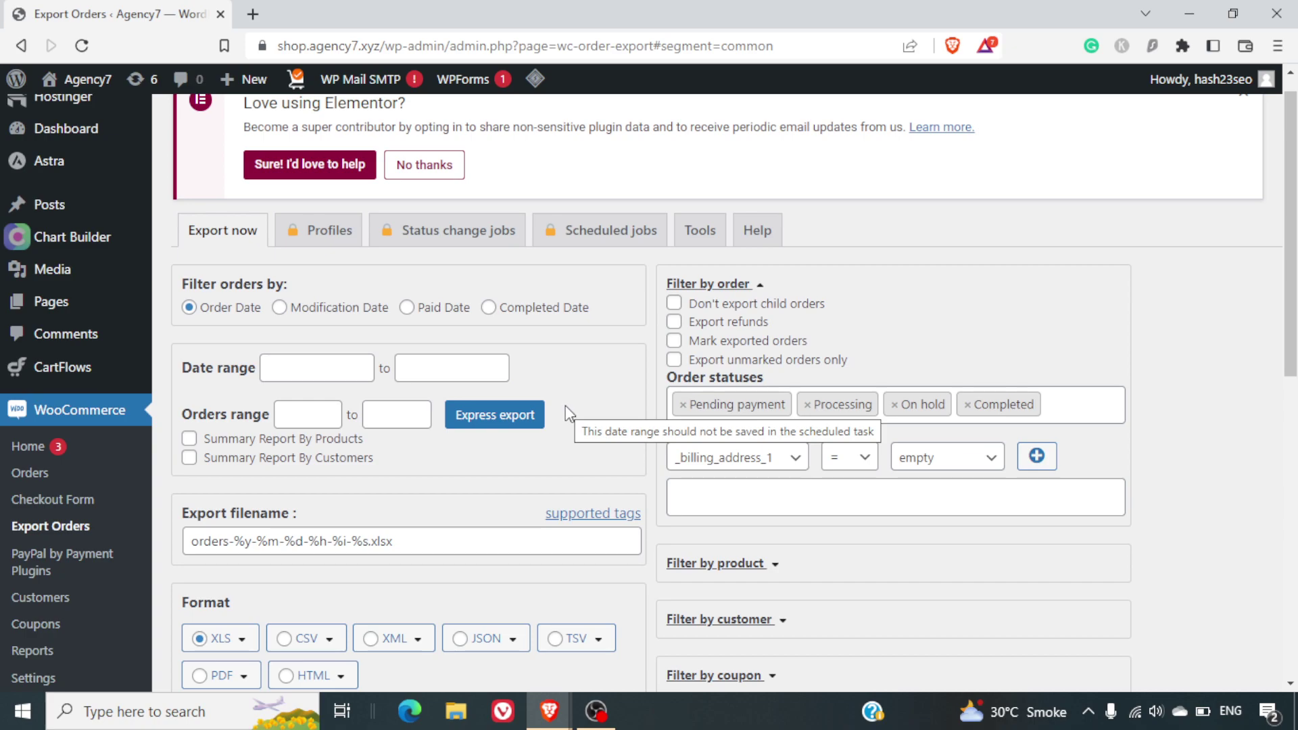
pyautogui.scroll(-2, 565, 404)
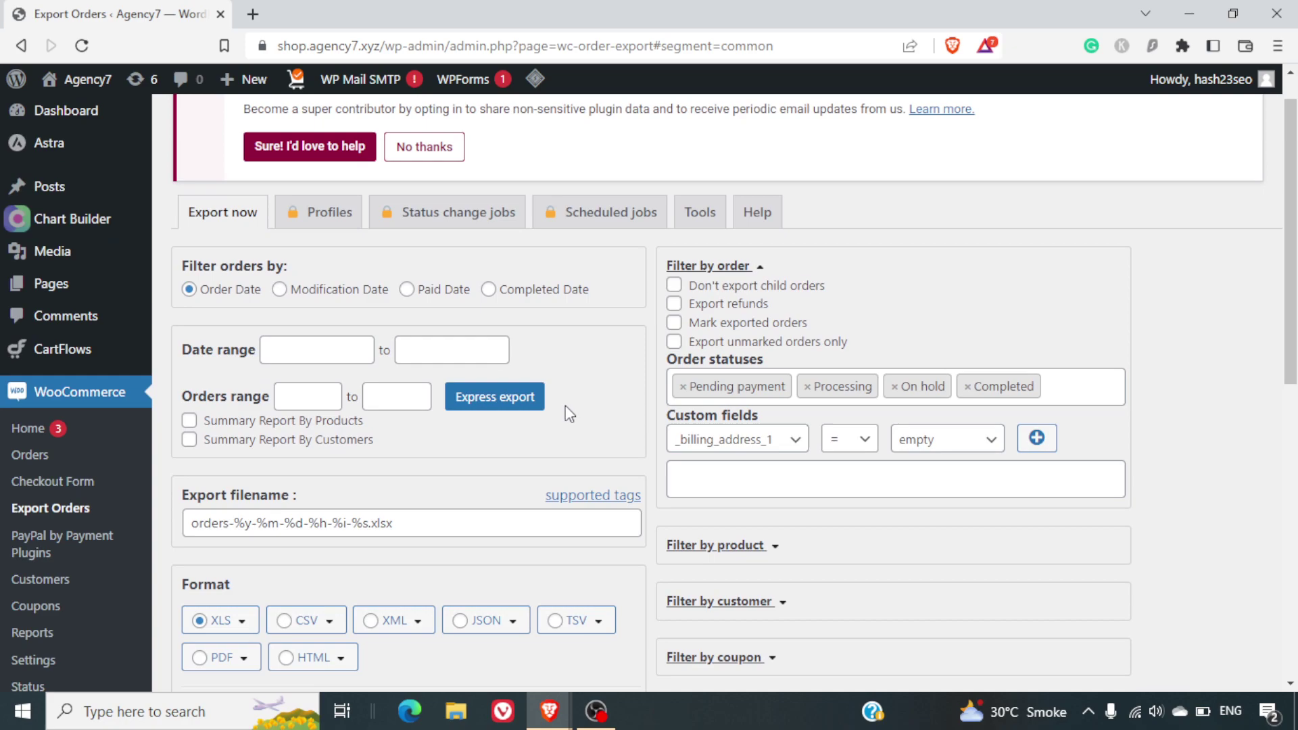
pyautogui.scroll(1, 570, 413)
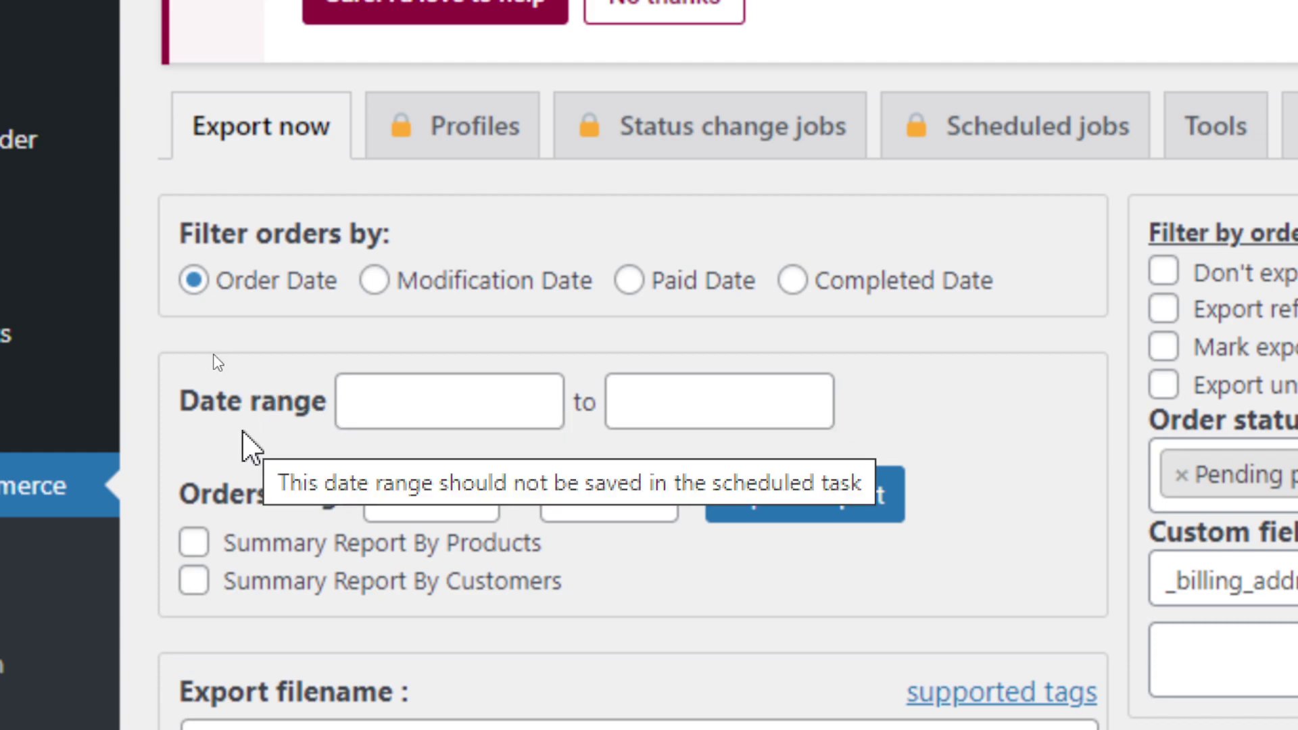
# Set the order date range to 2022-12-01 through 2023-02-09 with the date pickers.
pyautogui.click(403, 413)
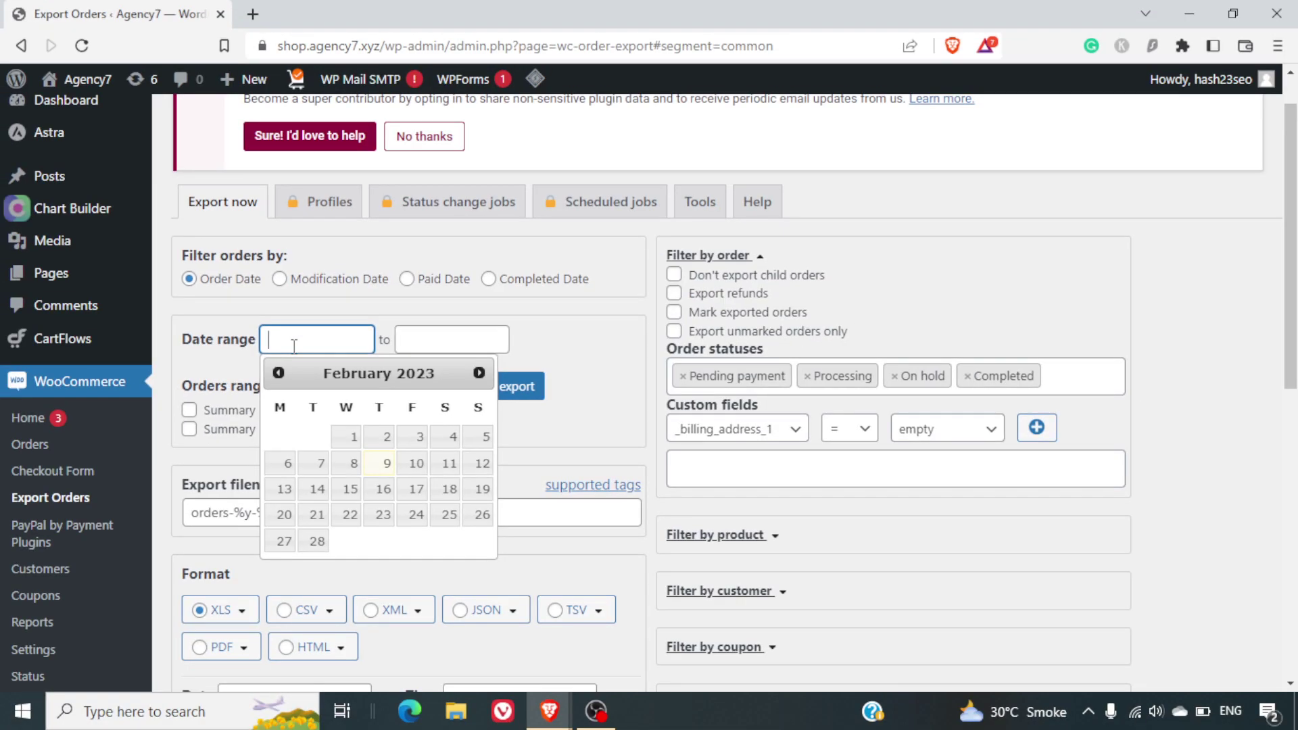
pyautogui.click(279, 374)
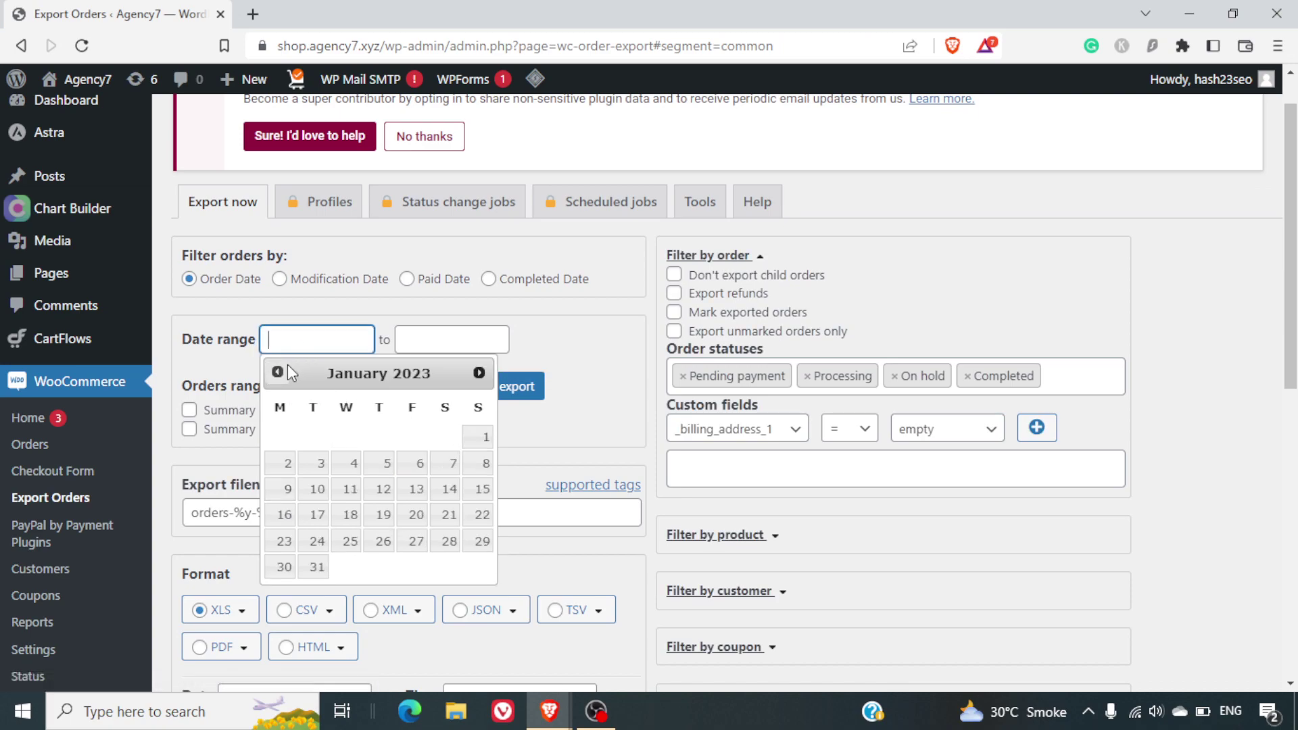
pyautogui.click(278, 373)
pyautogui.click(379, 435)
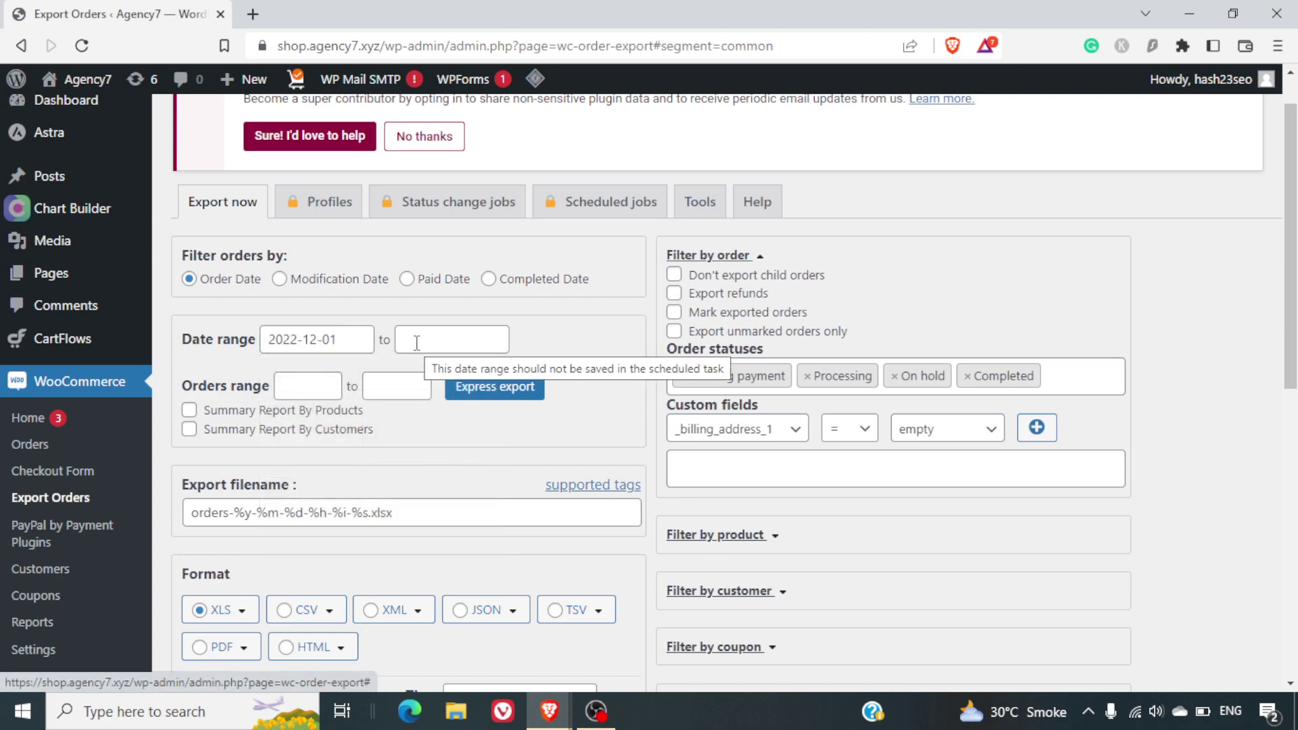
pyautogui.click(416, 343)
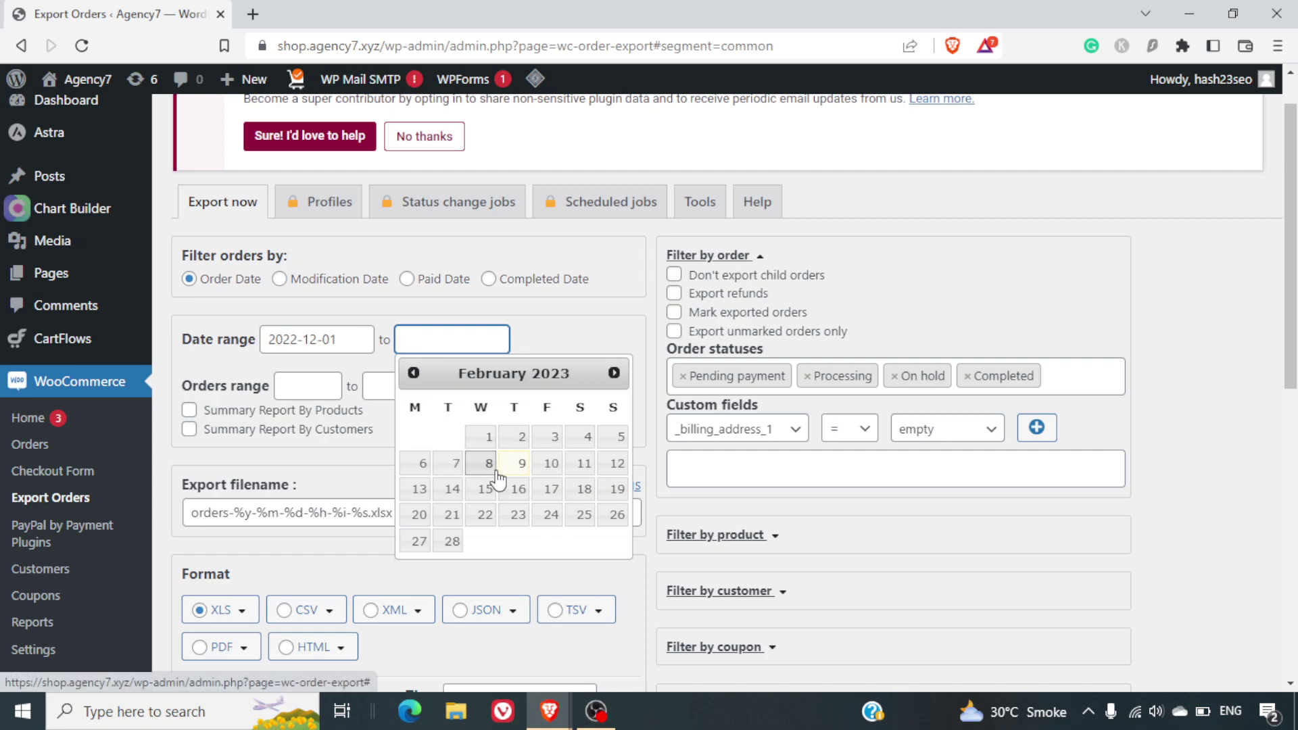
pyautogui.click(517, 464)
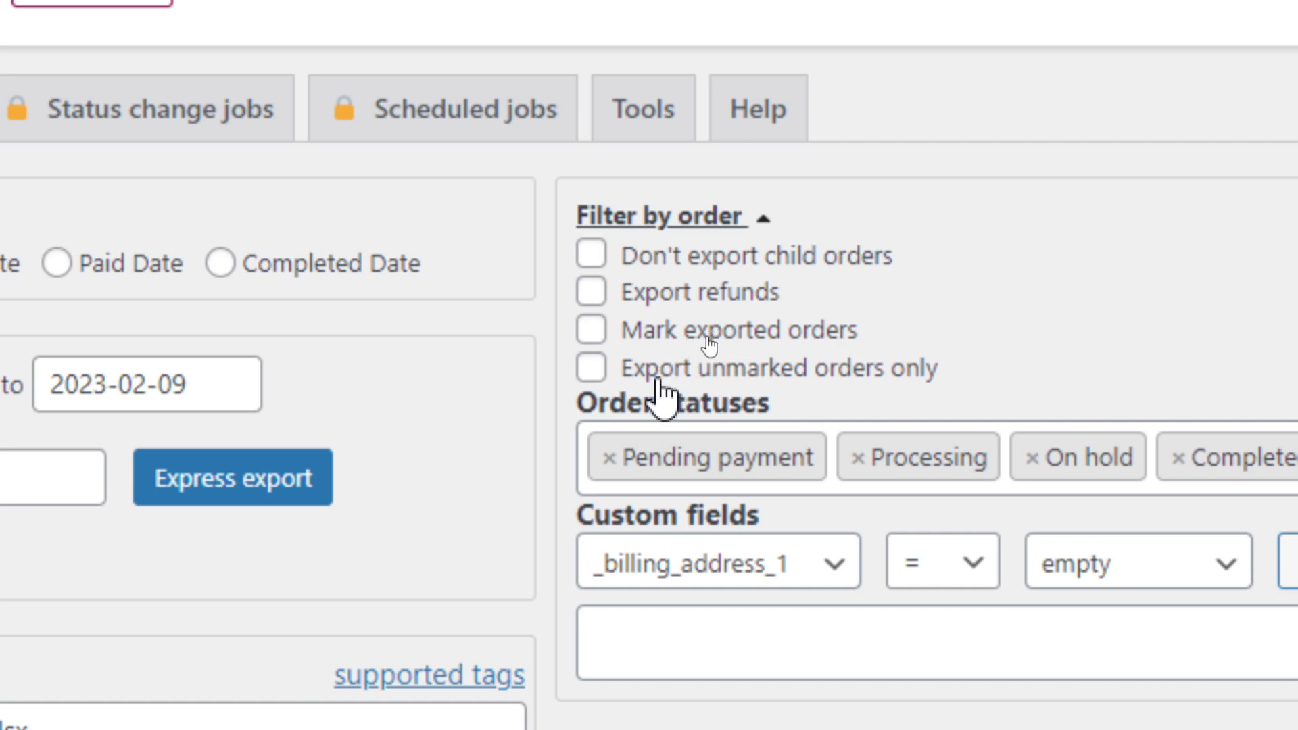
pyautogui.click(676, 216)
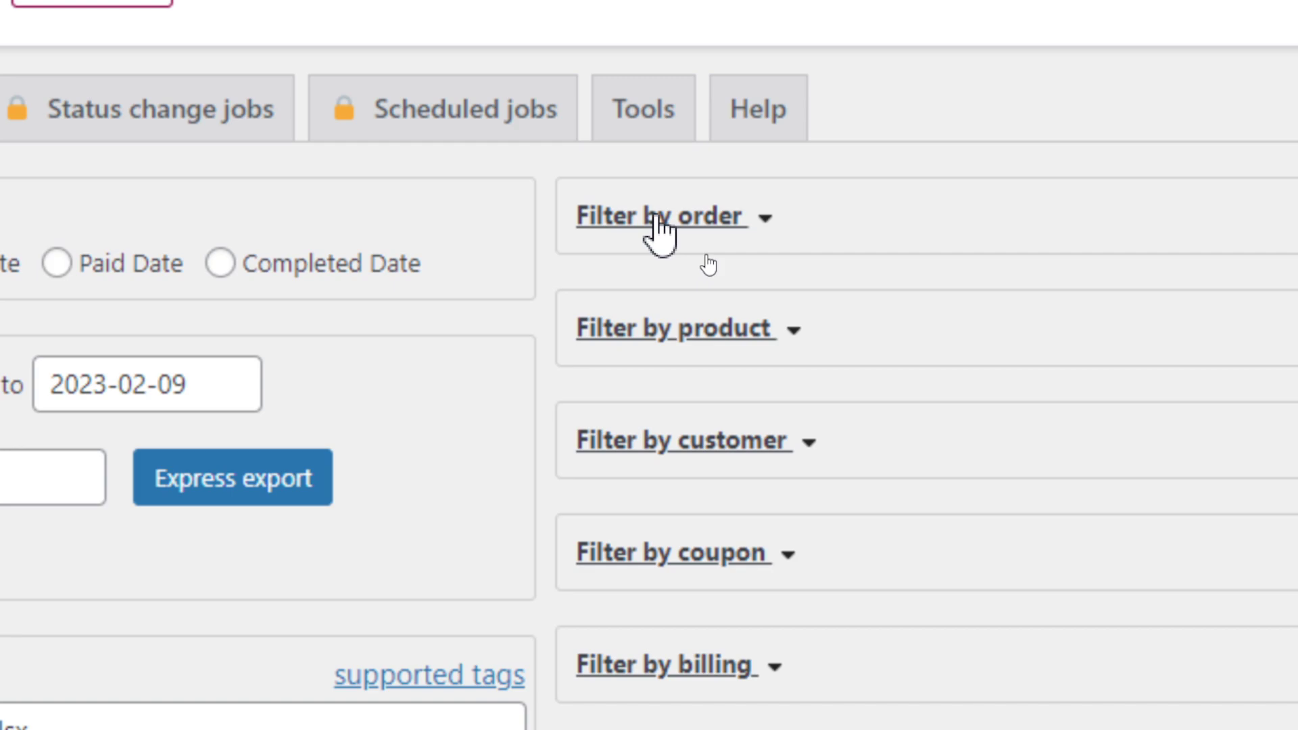
pyautogui.click(659, 216)
pyautogui.scroll(-3, 987, 365)
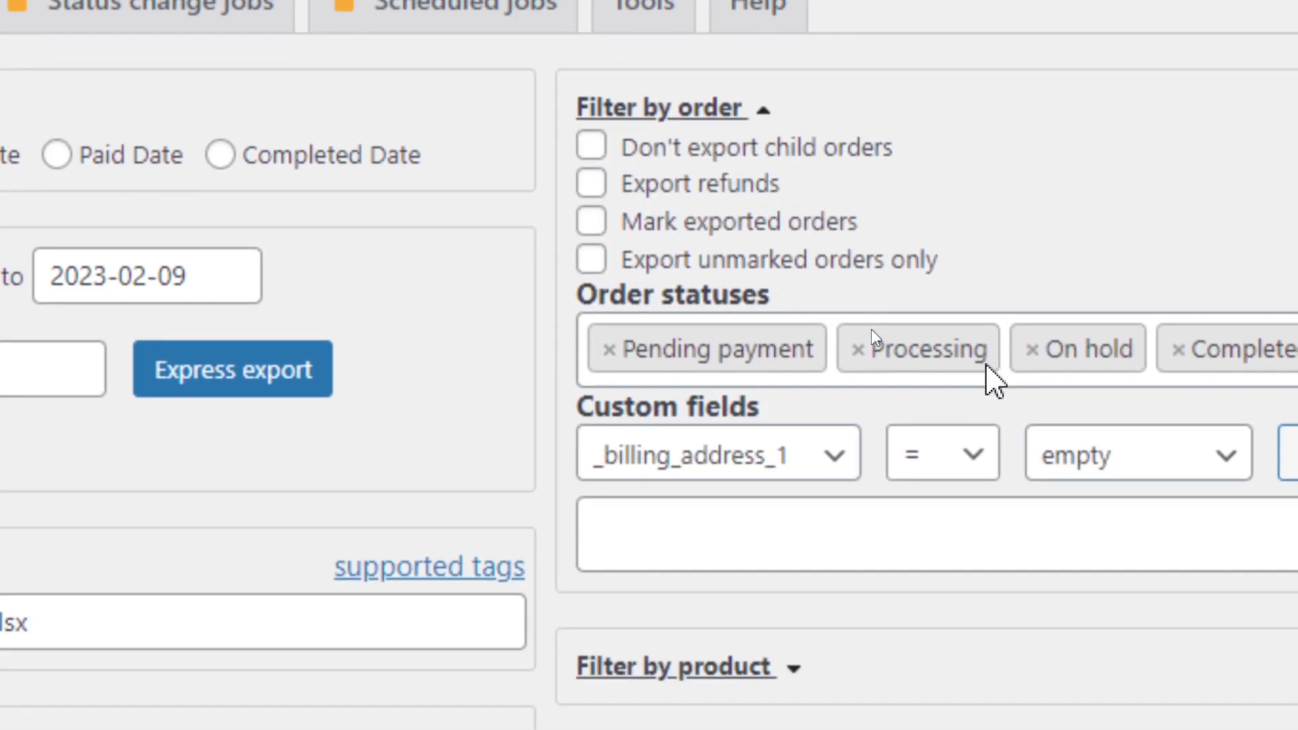
pyautogui.scroll(1, 987, 367)
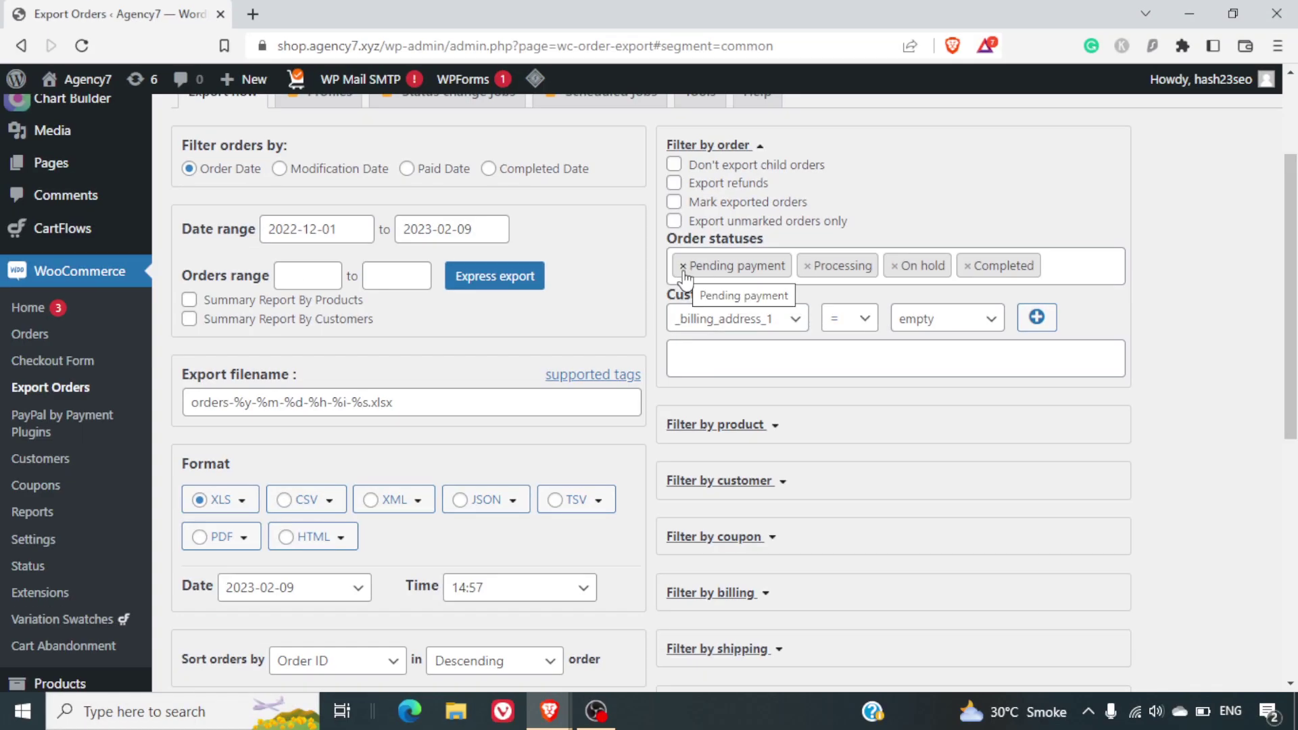
pyautogui.click(683, 267)
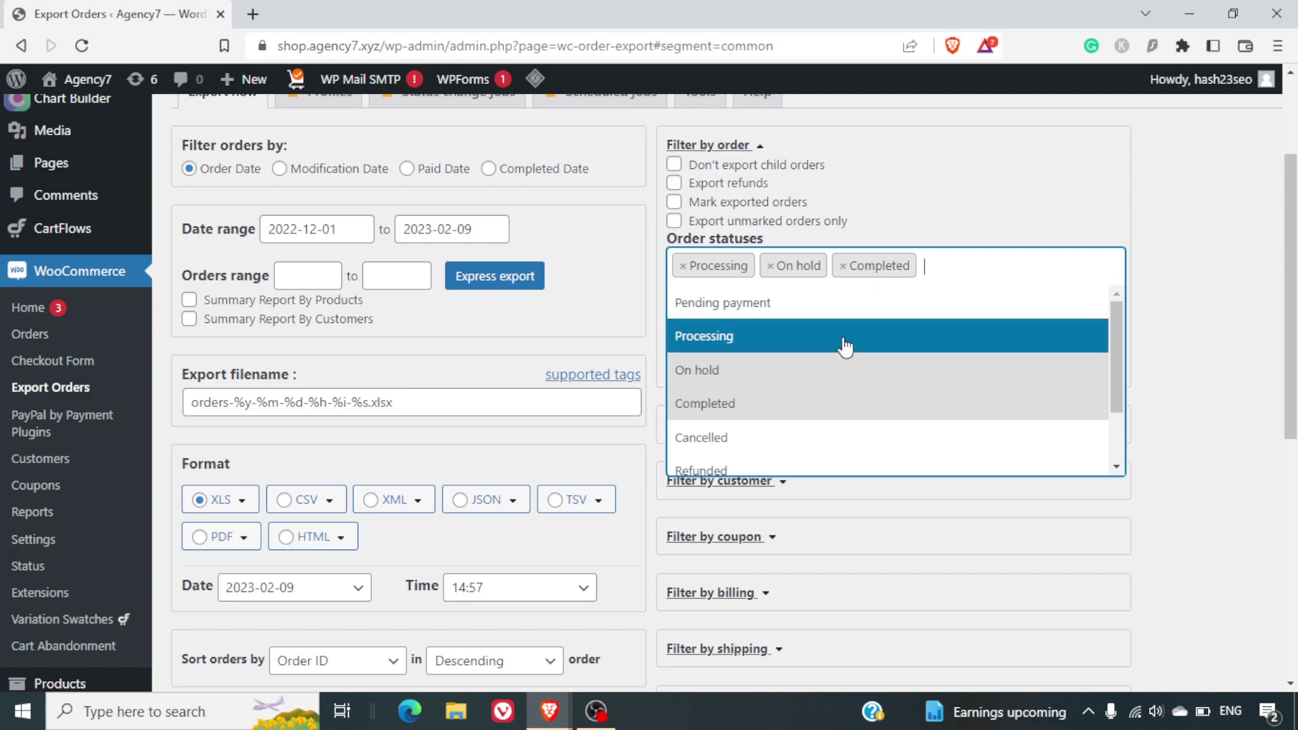
pyautogui.click(856, 316)
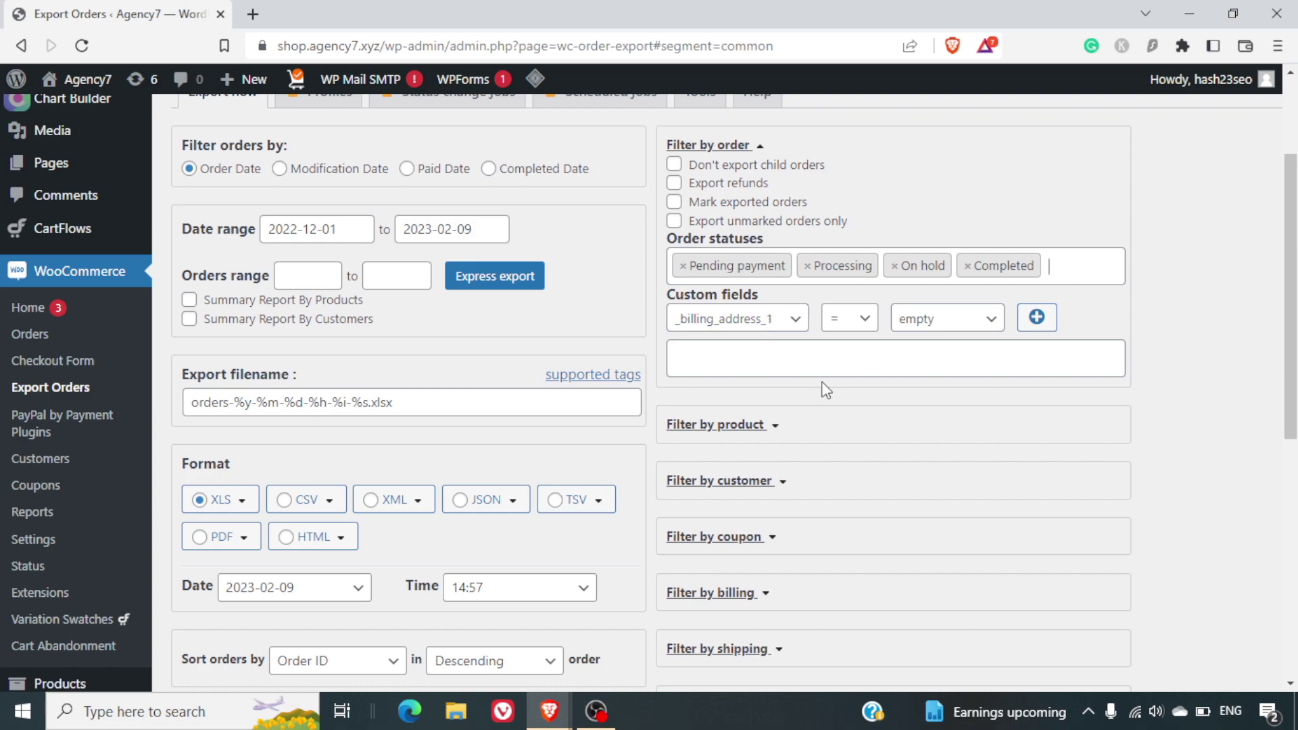
# Collapse the Filter by order options and expand the Filter by product section.
pyautogui.scroll(-1, 826, 391)
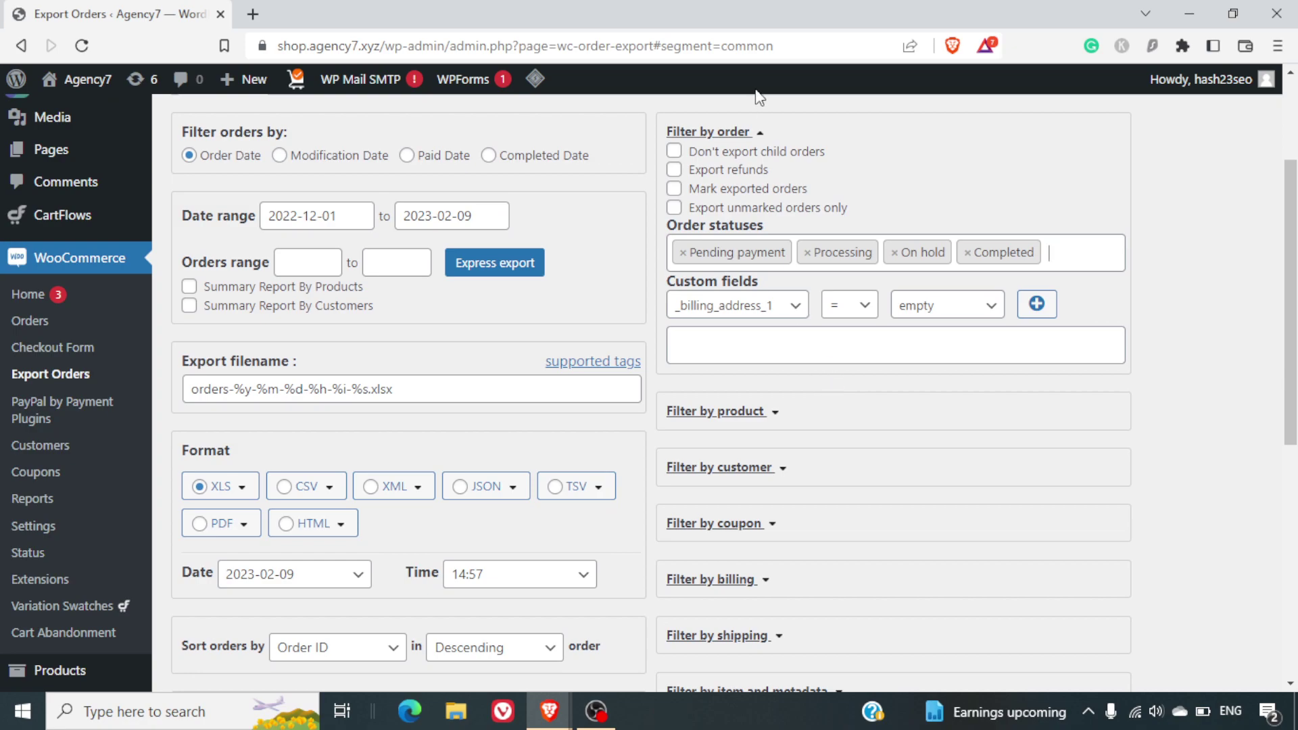
pyautogui.click(742, 134)
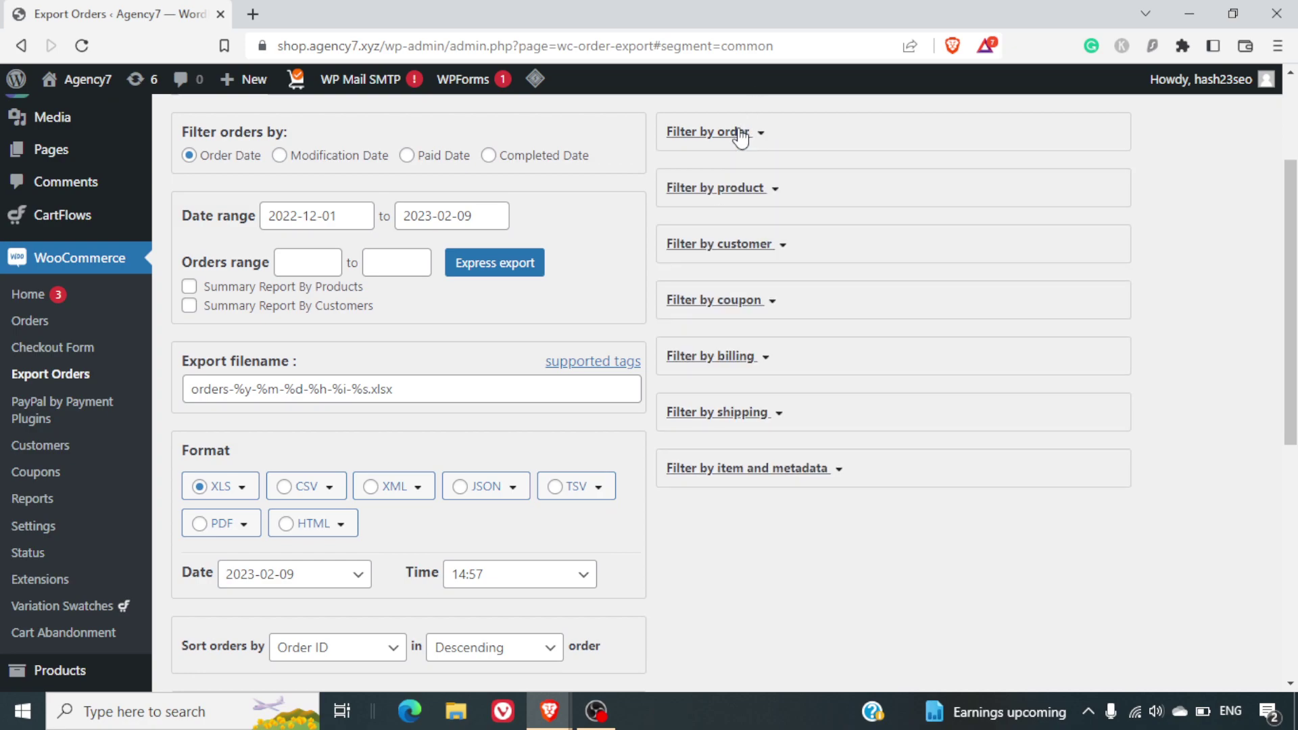
pyautogui.click(735, 190)
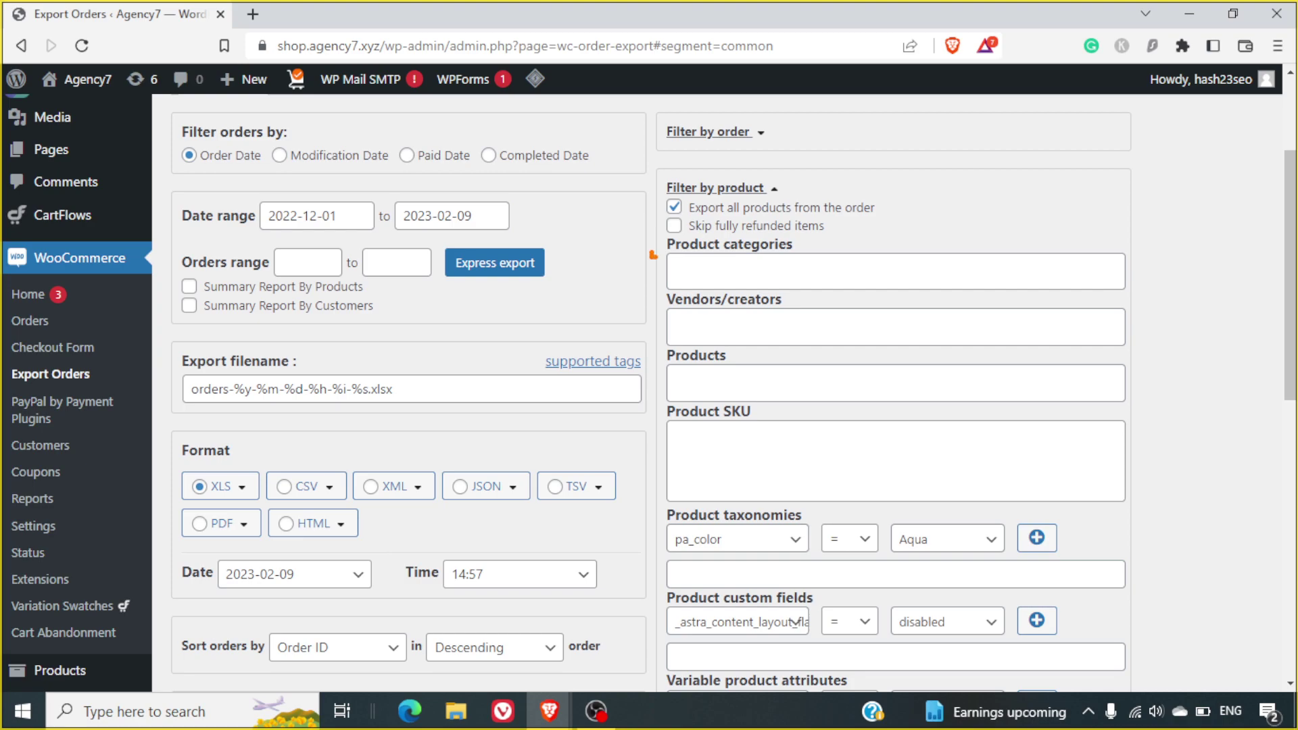
pyautogui.moveTo(653, 255); pyautogui.dragTo(671, 249)
pyautogui.moveTo(651, 310); pyautogui.dragTo(674, 301)
pyautogui.moveTo(649, 359)
pyautogui.mouseDown()
pyautogui.moveTo(654, 370)
pyautogui.moveTo(676, 356)
pyautogui.mouseUp()
pyautogui.moveTo(654, 405)
pyautogui.mouseDown()
pyautogui.moveTo(658, 430)
pyautogui.moveTo(682, 415)
pyautogui.mouseUp()
pyautogui.moveTo(657, 517)
pyautogui.mouseDown()
pyautogui.moveTo(659, 529)
pyautogui.moveTo(676, 515)
pyautogui.mouseUp()
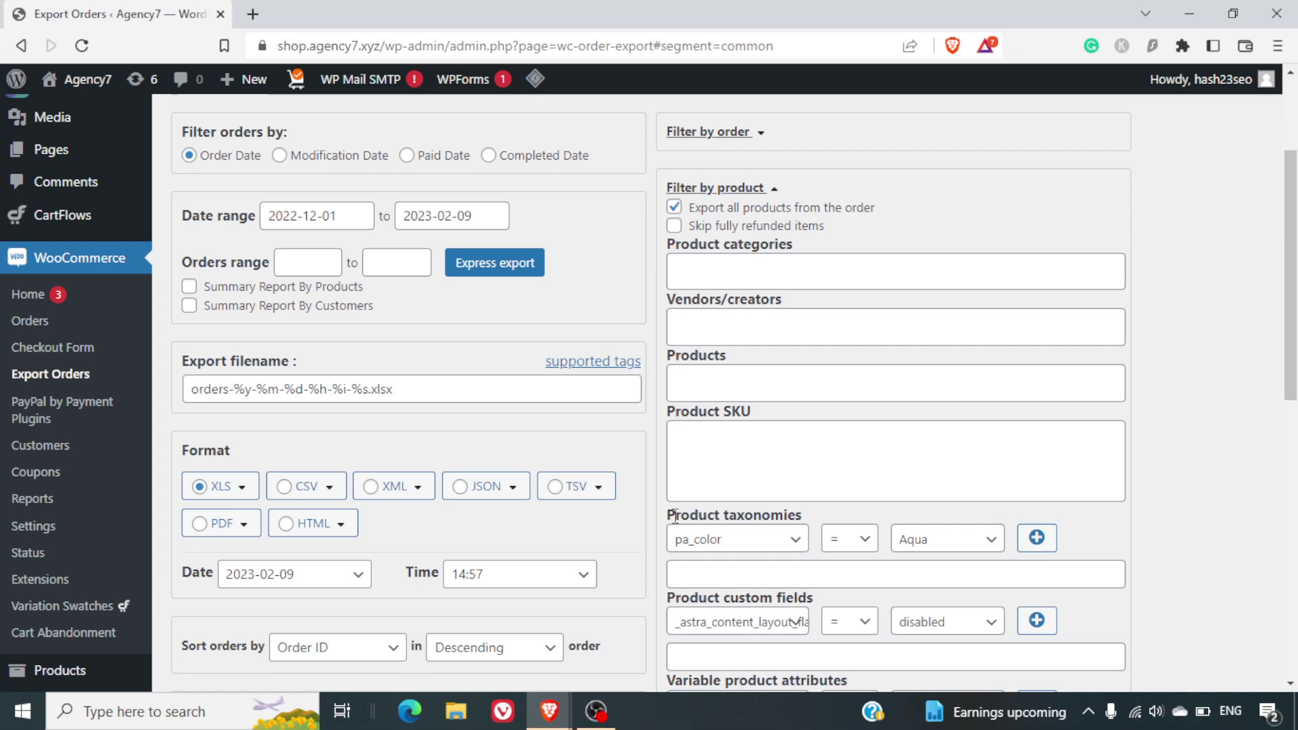
pyautogui.scroll(-2, 867, 449)
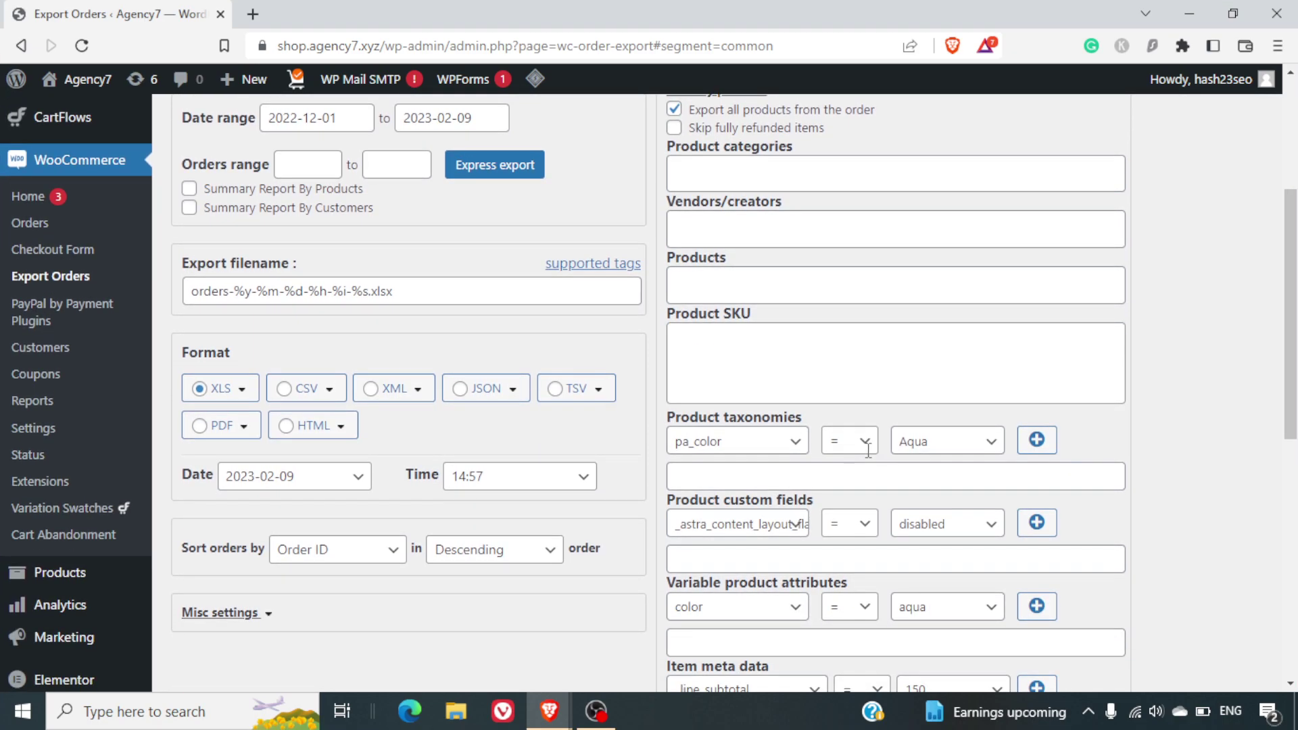
pyautogui.scroll(-2, 834, 386)
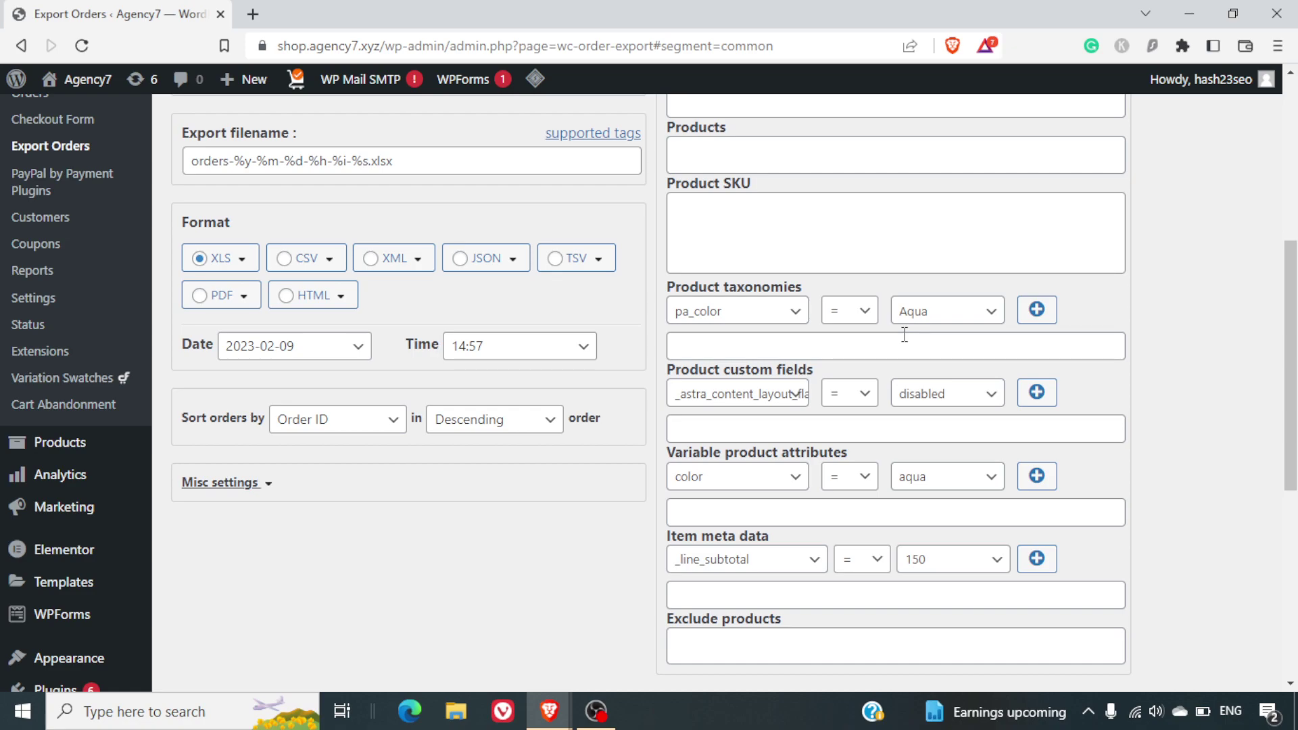
pyautogui.scroll(6, 904, 335)
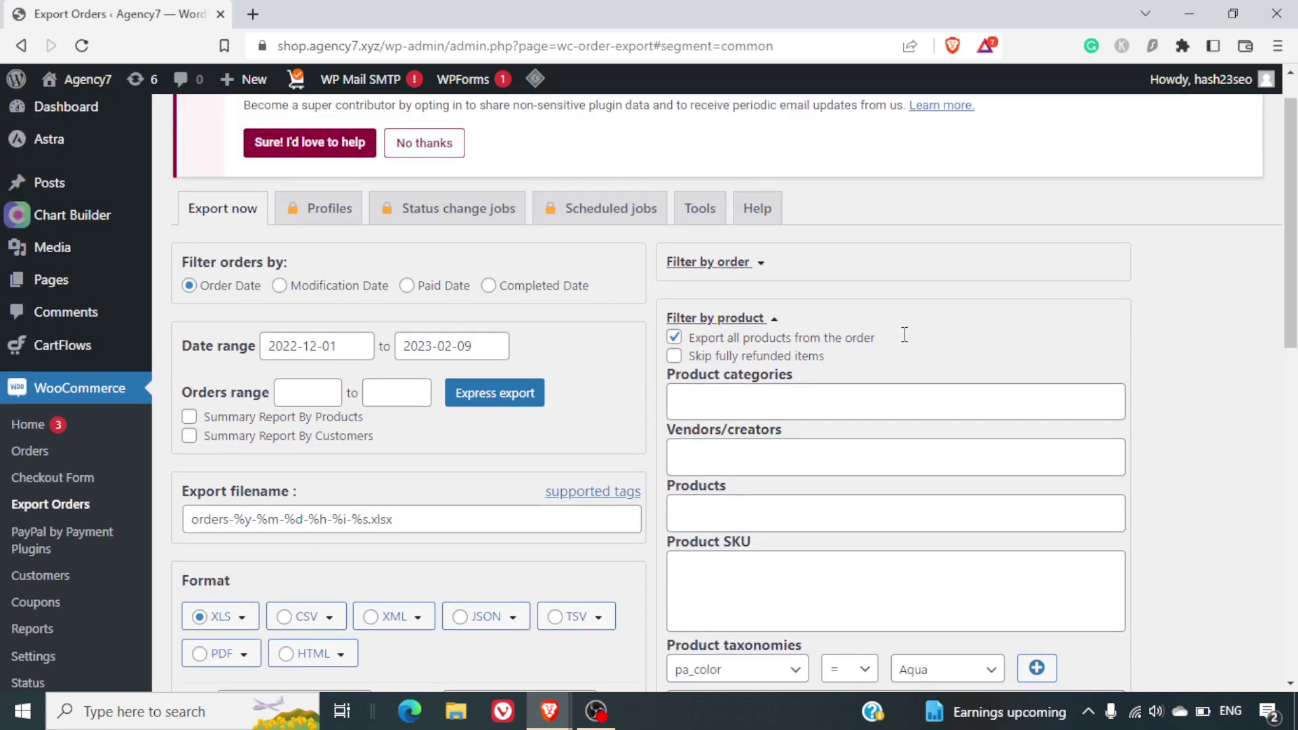
pyautogui.scroll(-6, 899, 368)
pyautogui.scroll(-3, 899, 376)
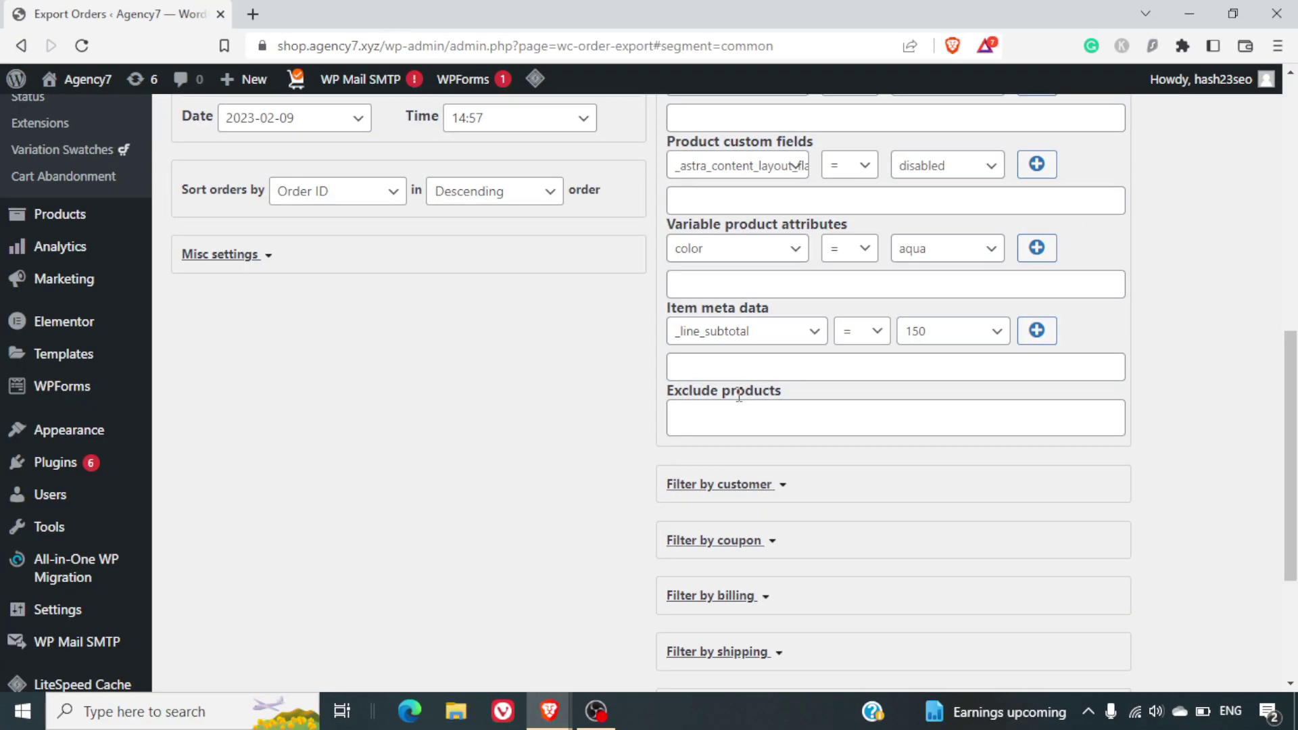
pyautogui.scroll(5, 775, 410)
pyautogui.scroll(2, 772, 408)
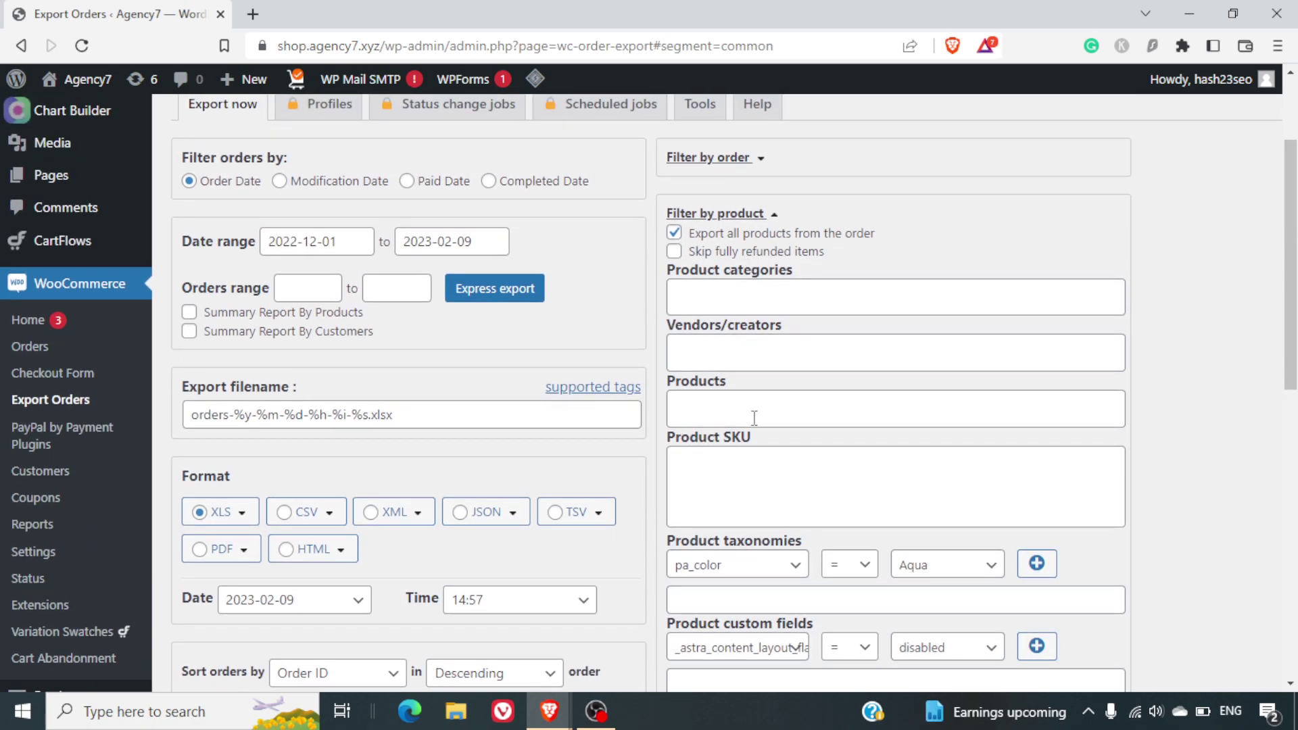
# Search 'tshi' in Products and add Blue Tshirt to the product filter.
pyautogui.click(754, 418)
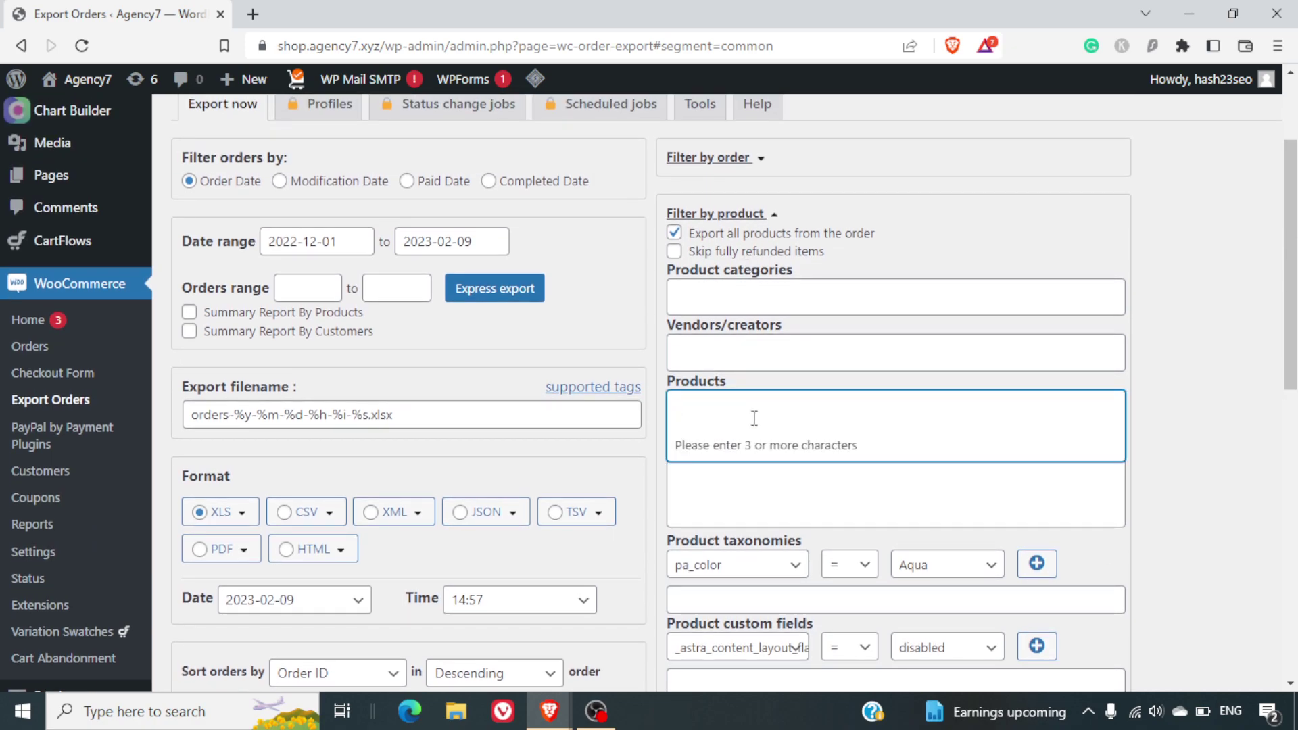
pyautogui.write('tshi')
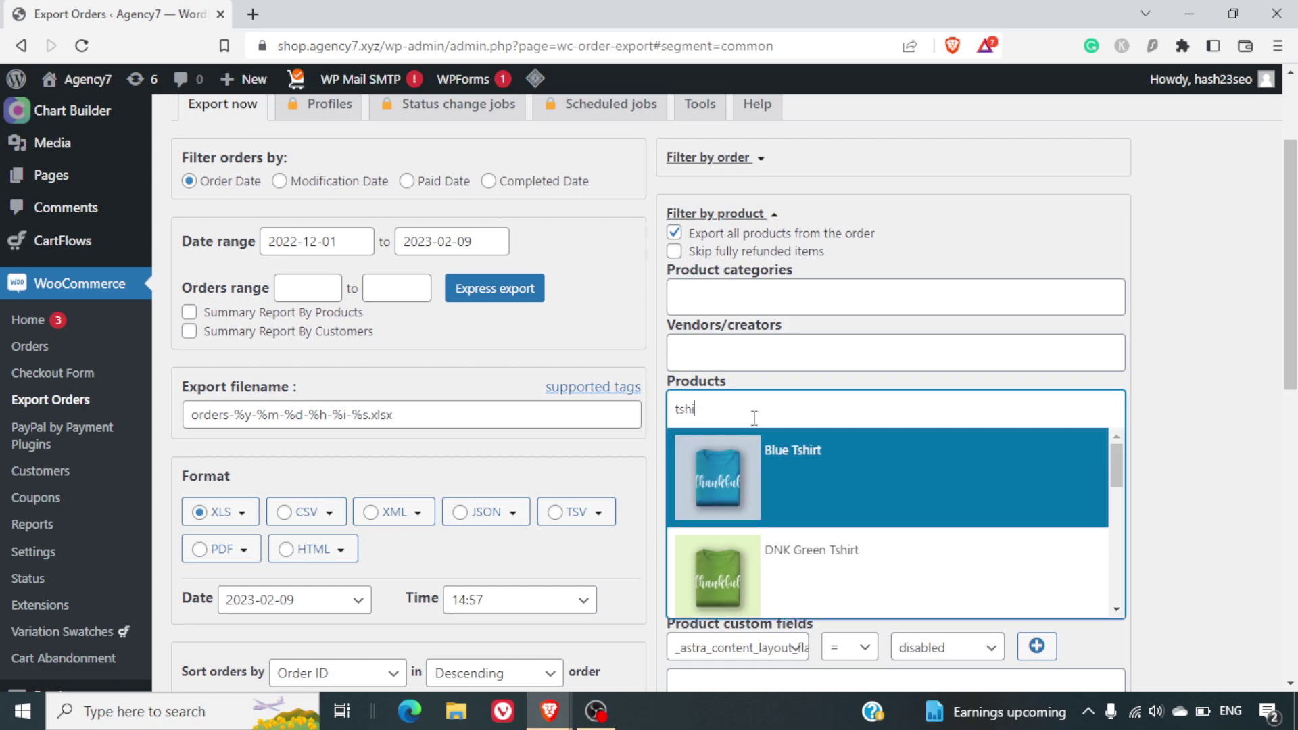
pyautogui.scroll(-2, 815, 481)
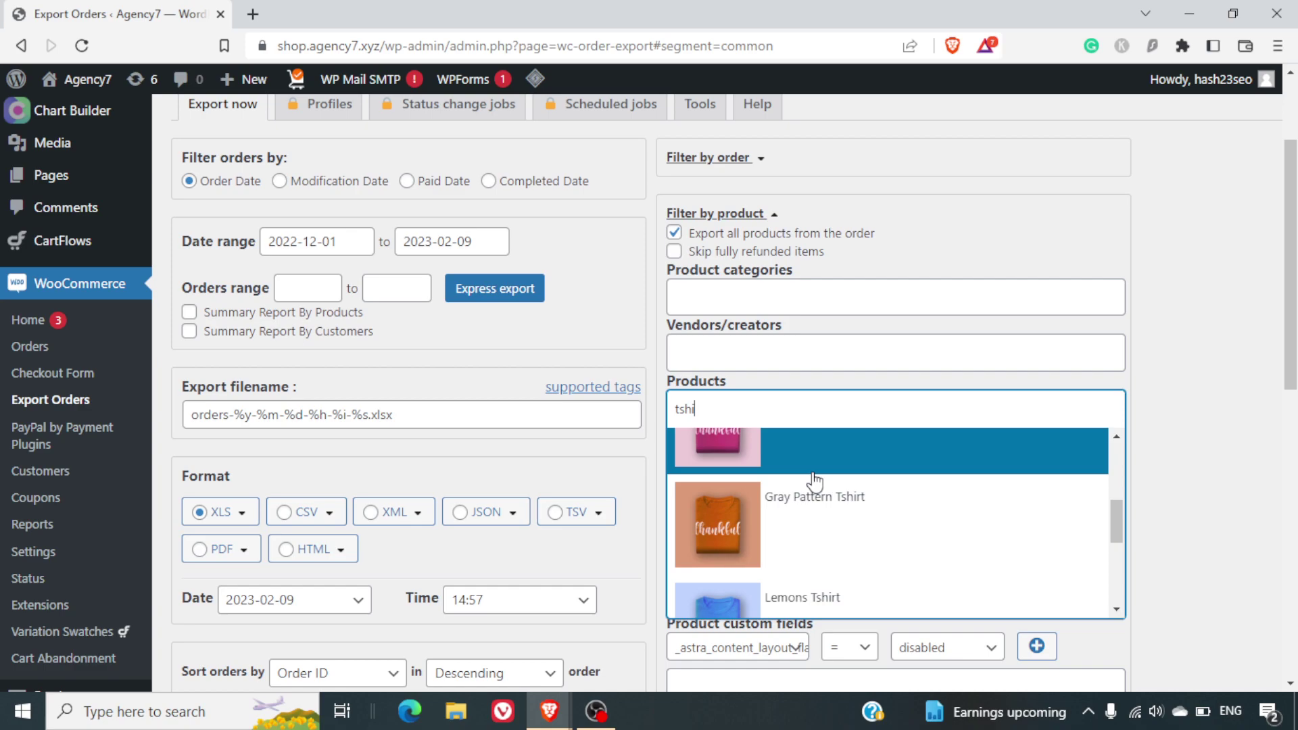
pyautogui.scroll(2, 818, 481)
pyautogui.click(826, 485)
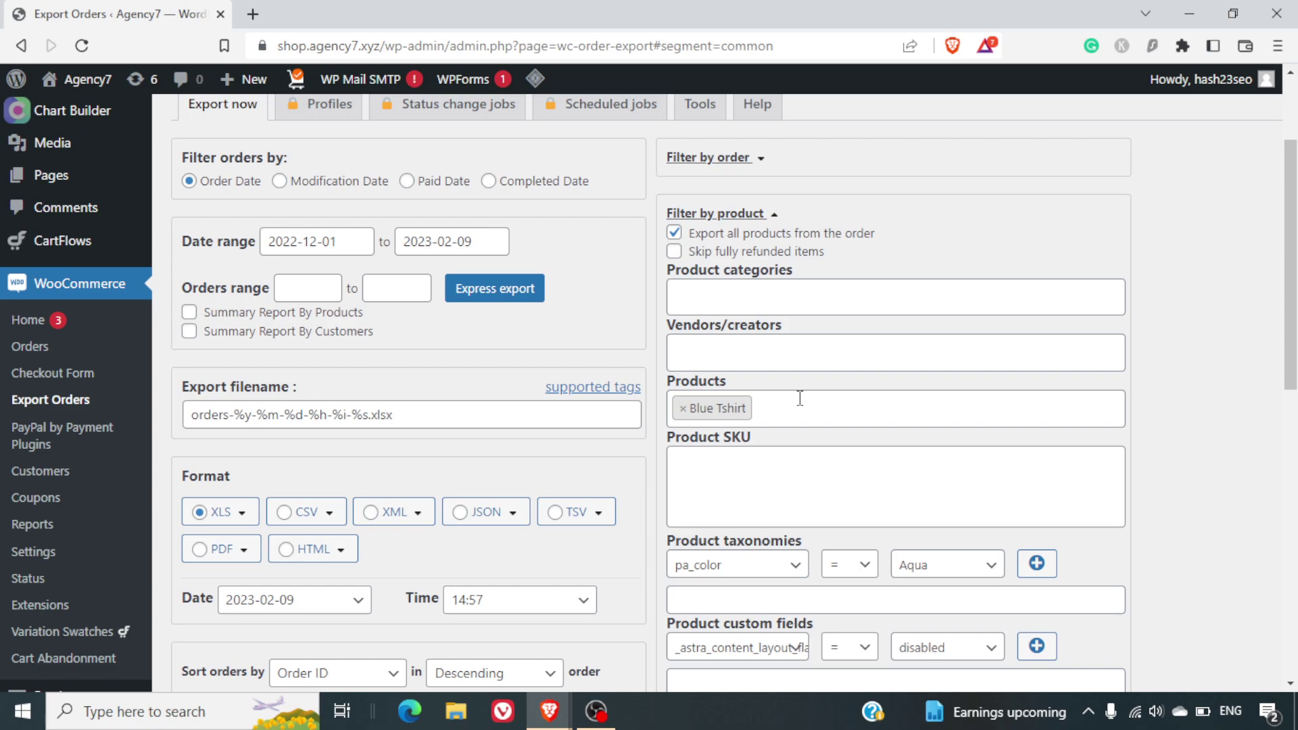
# Remove Blue Tshirt again so no product filter remains.
pyautogui.click(678, 409)
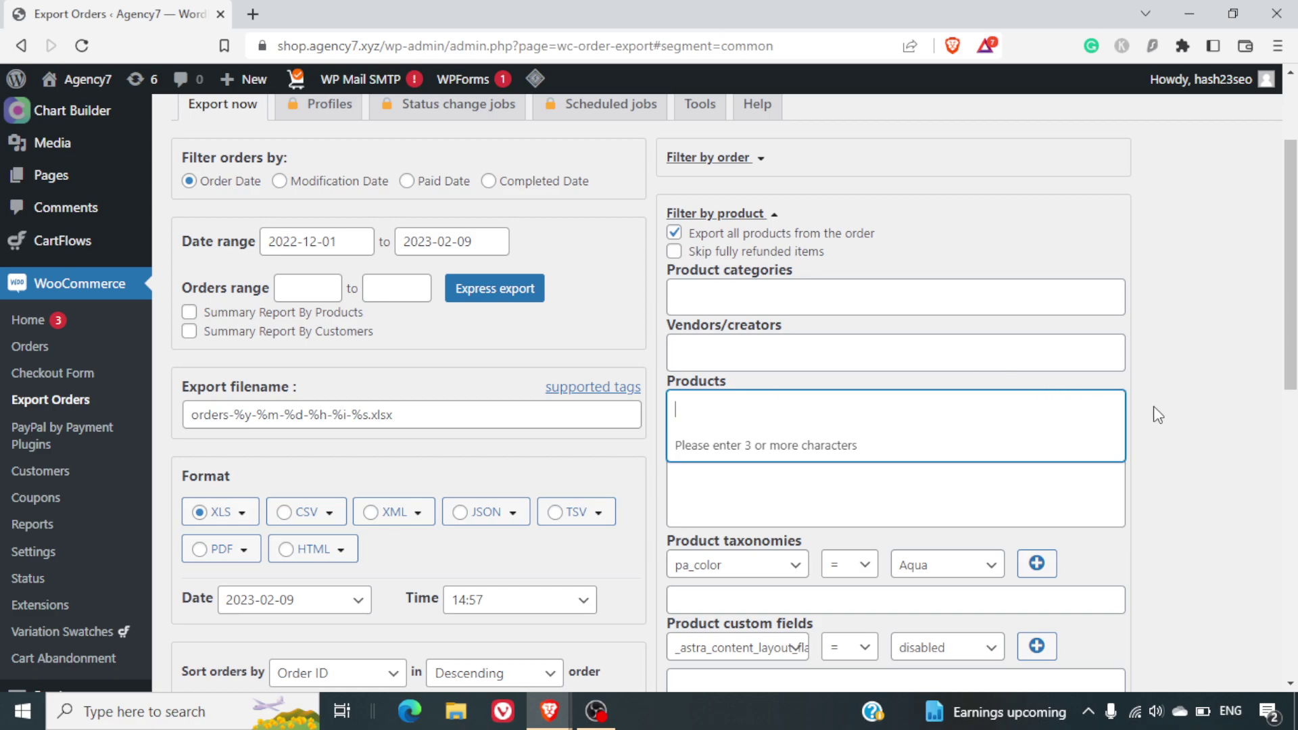
pyautogui.scroll(-5, 1156, 412)
pyautogui.scroll(7, 1156, 412)
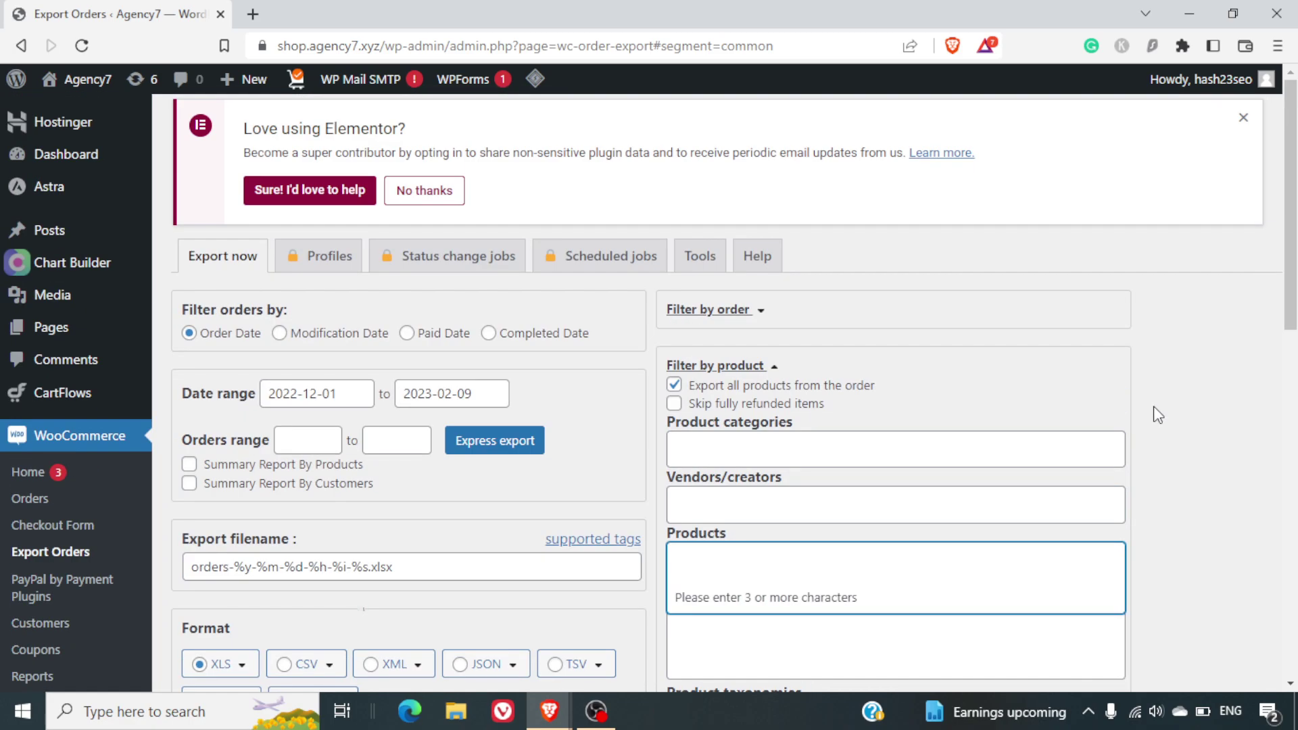
pyautogui.click(700, 369)
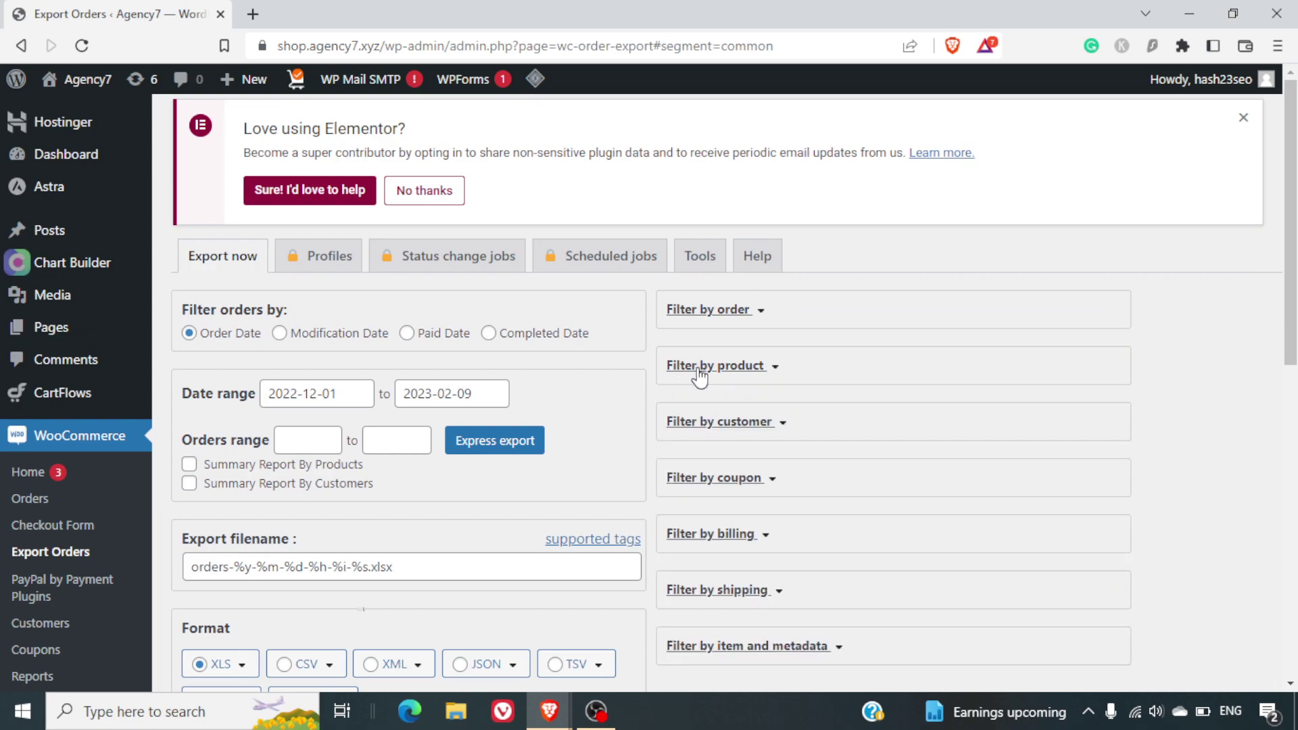
pyautogui.click(743, 423)
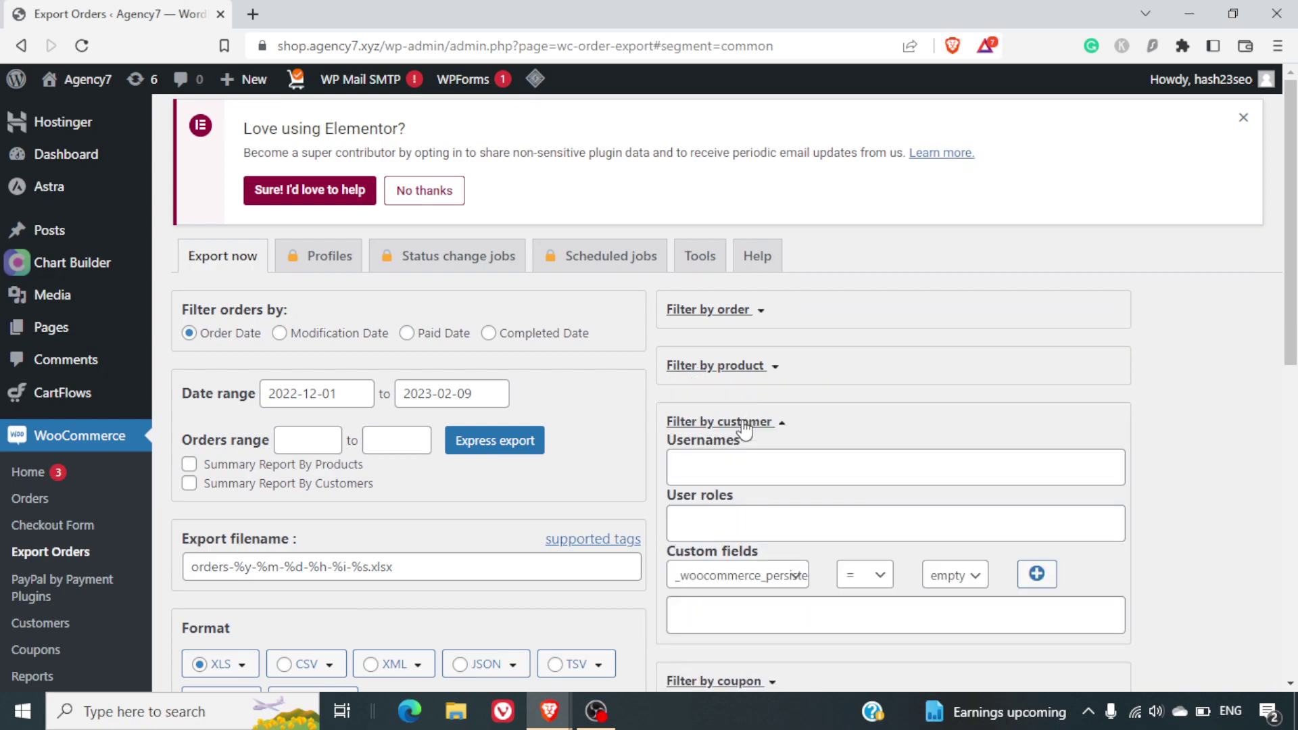
pyautogui.scroll(-3, 778, 436)
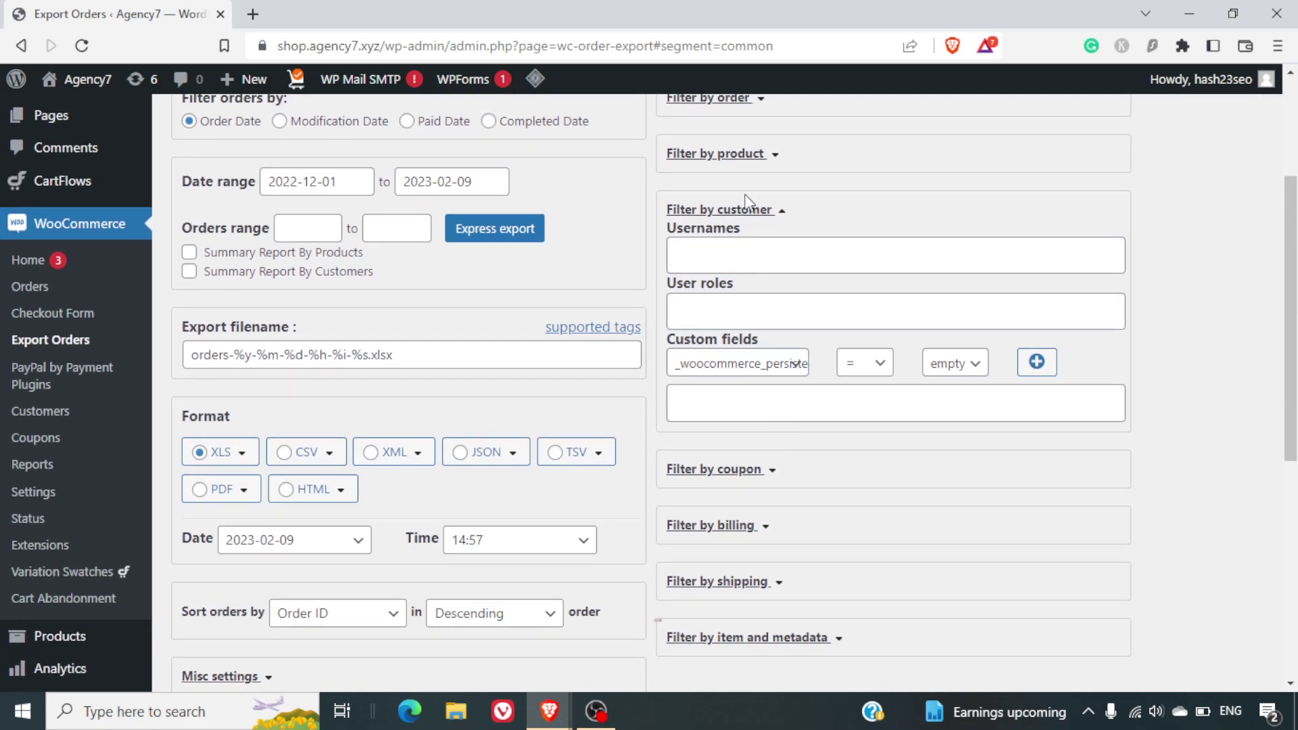
pyautogui.click(746, 211)
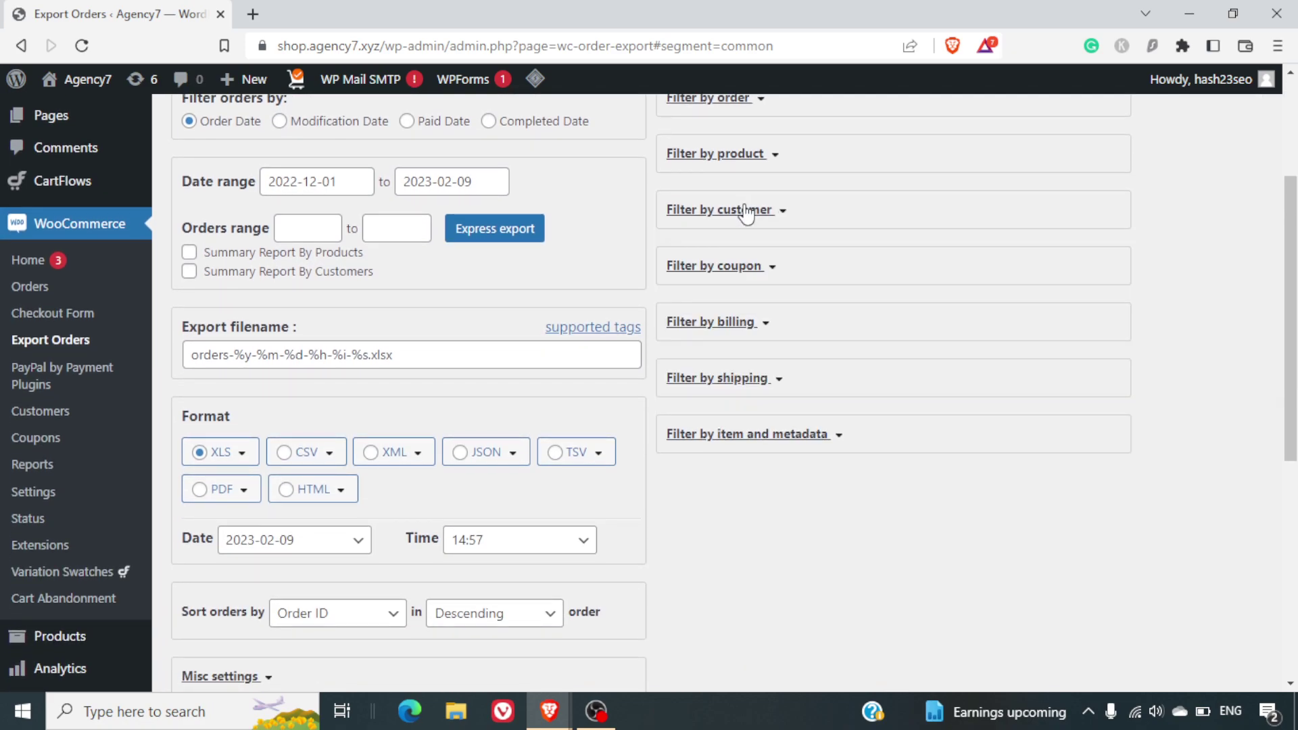
pyautogui.click(730, 267)
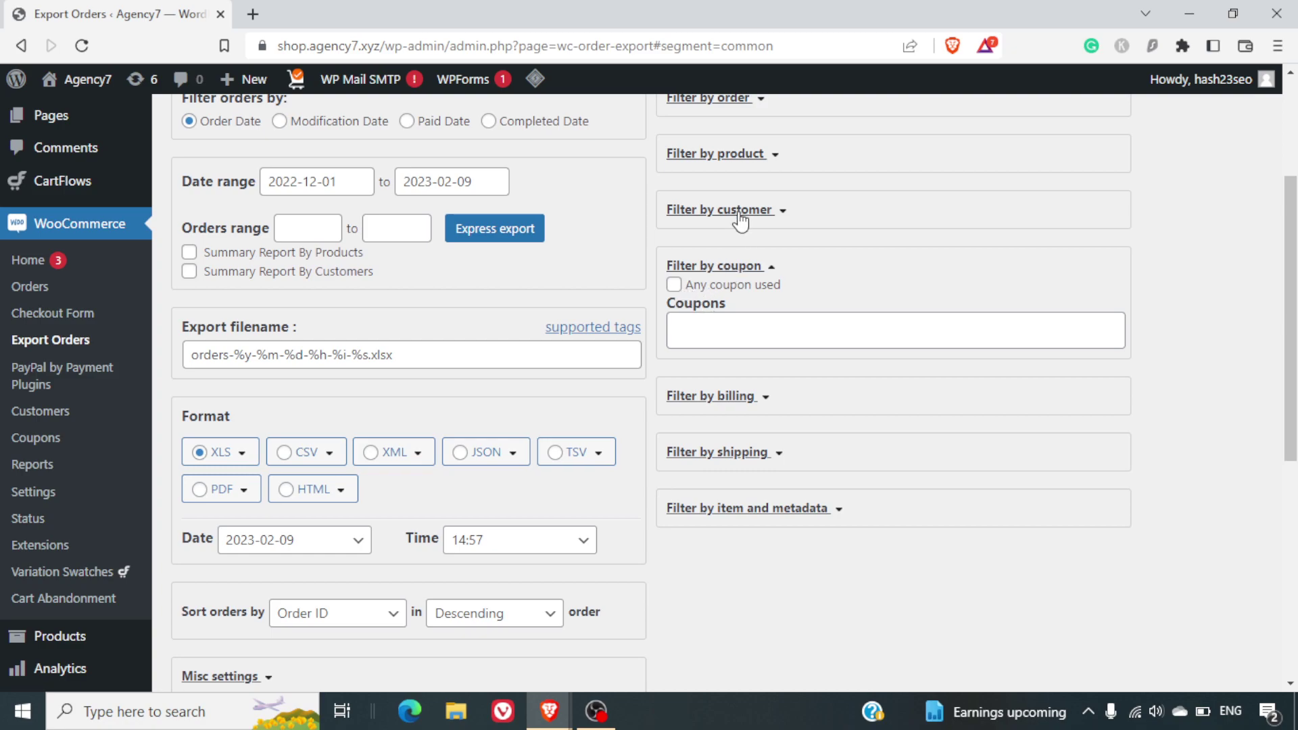
pyautogui.click(742, 274)
pyautogui.click(735, 323)
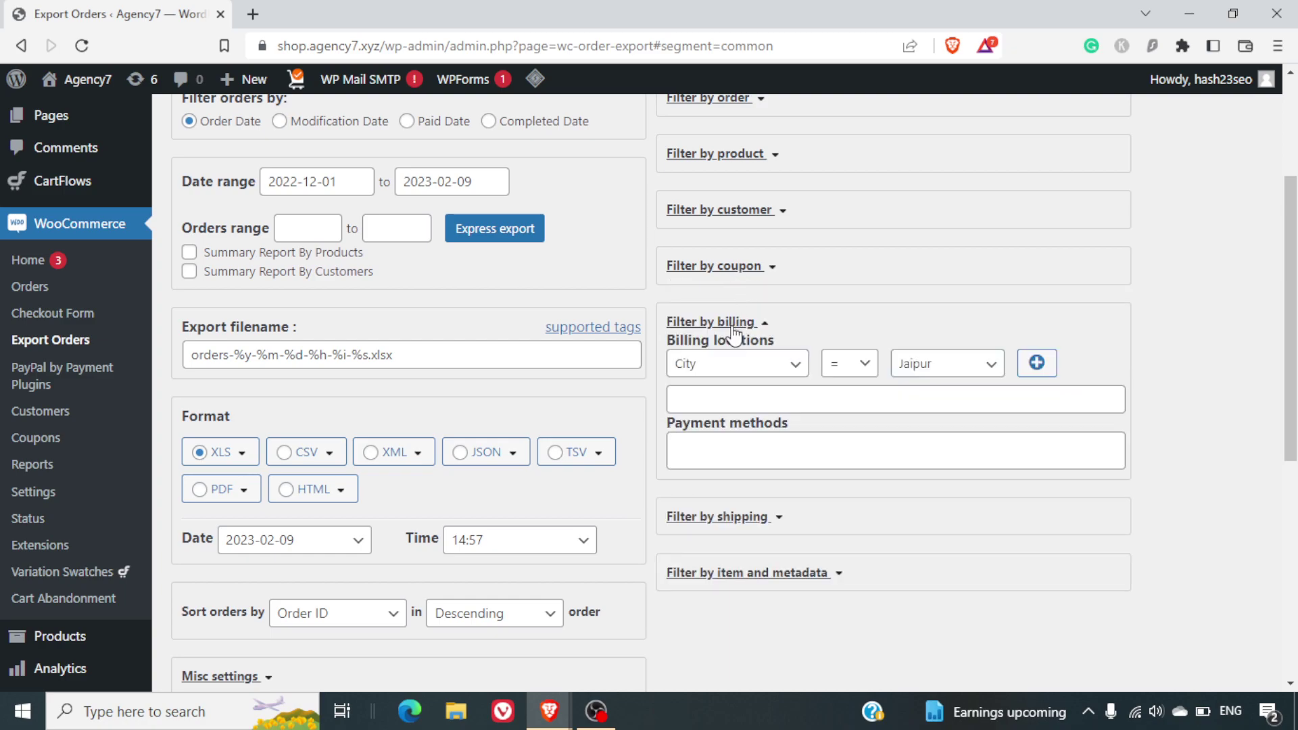
pyautogui.click(755, 365)
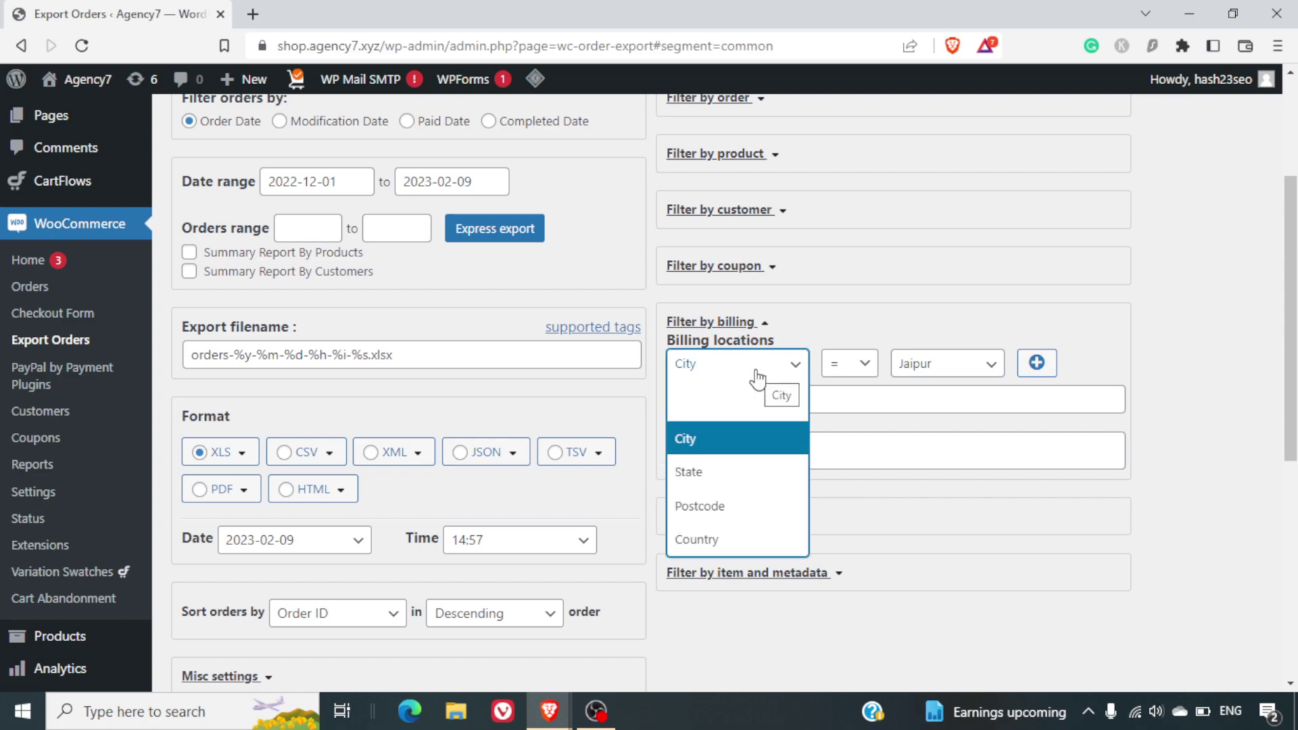
pyautogui.click(747, 331)
pyautogui.click(743, 325)
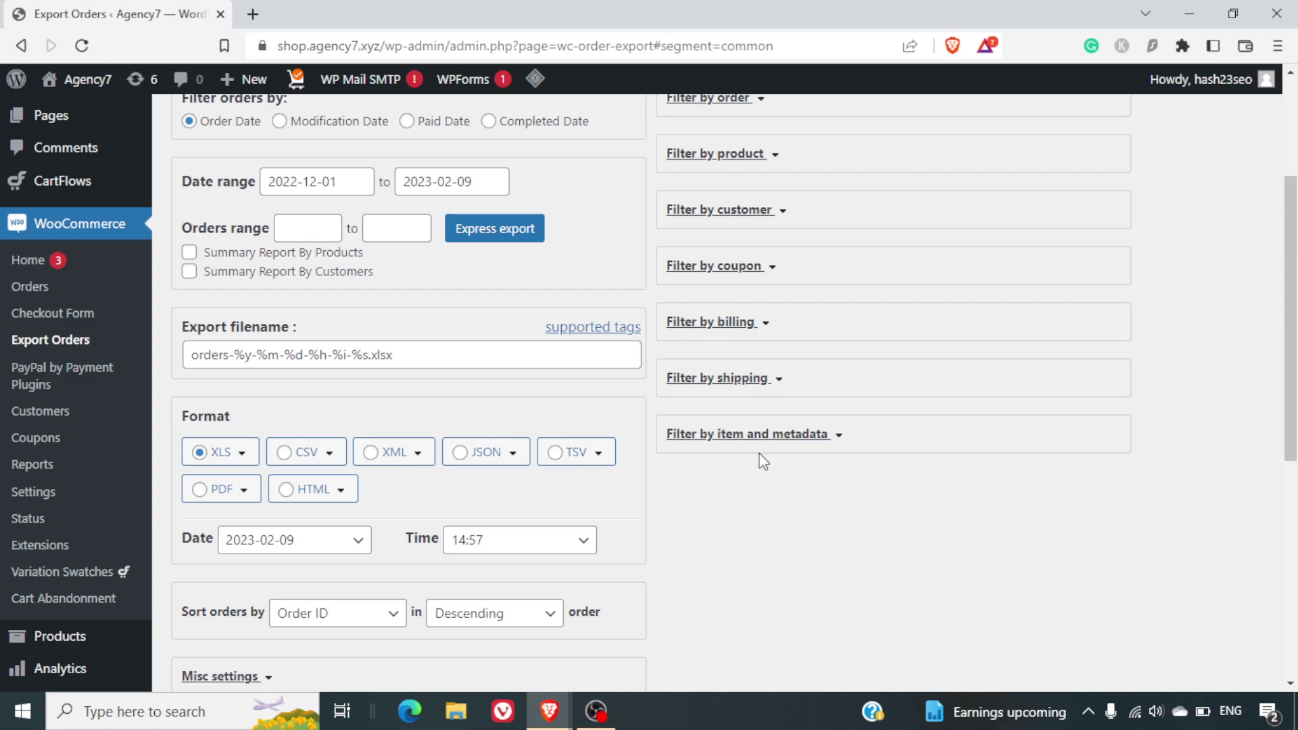
pyautogui.click(737, 382)
pyautogui.click(737, 380)
pyautogui.click(738, 380)
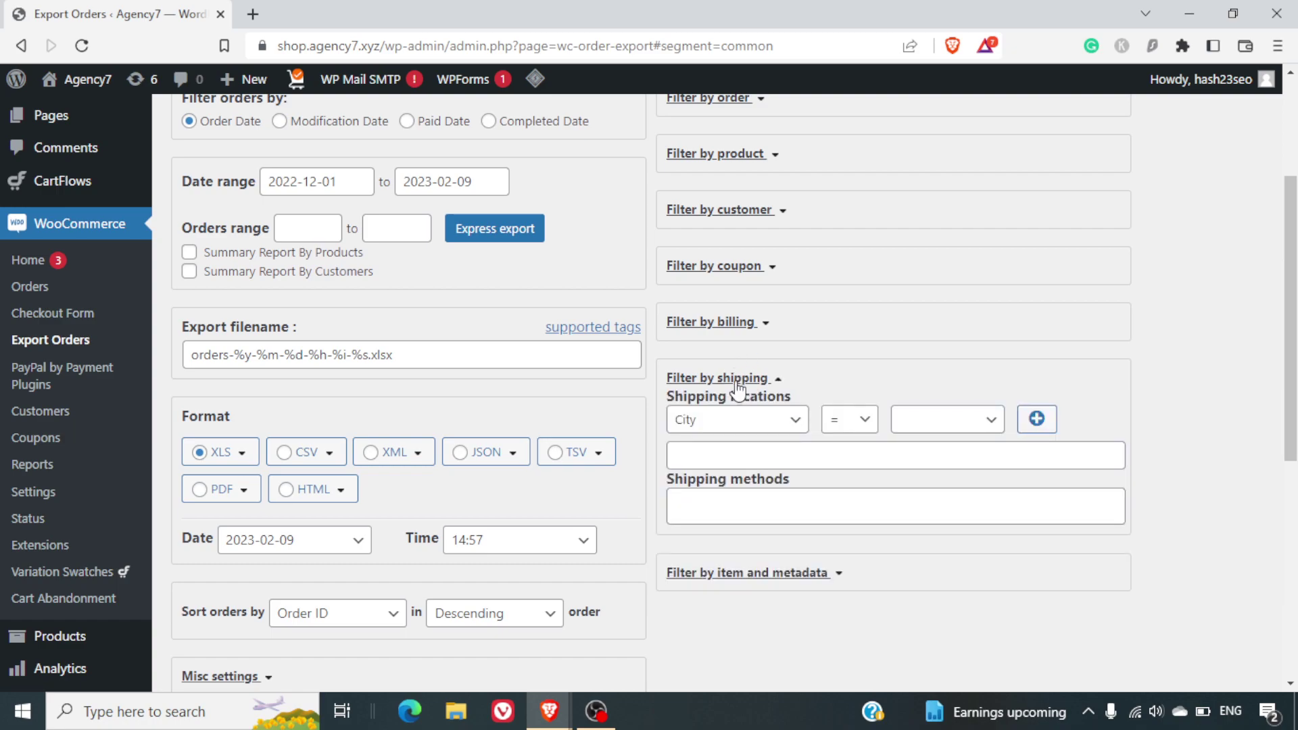
pyautogui.click(738, 382)
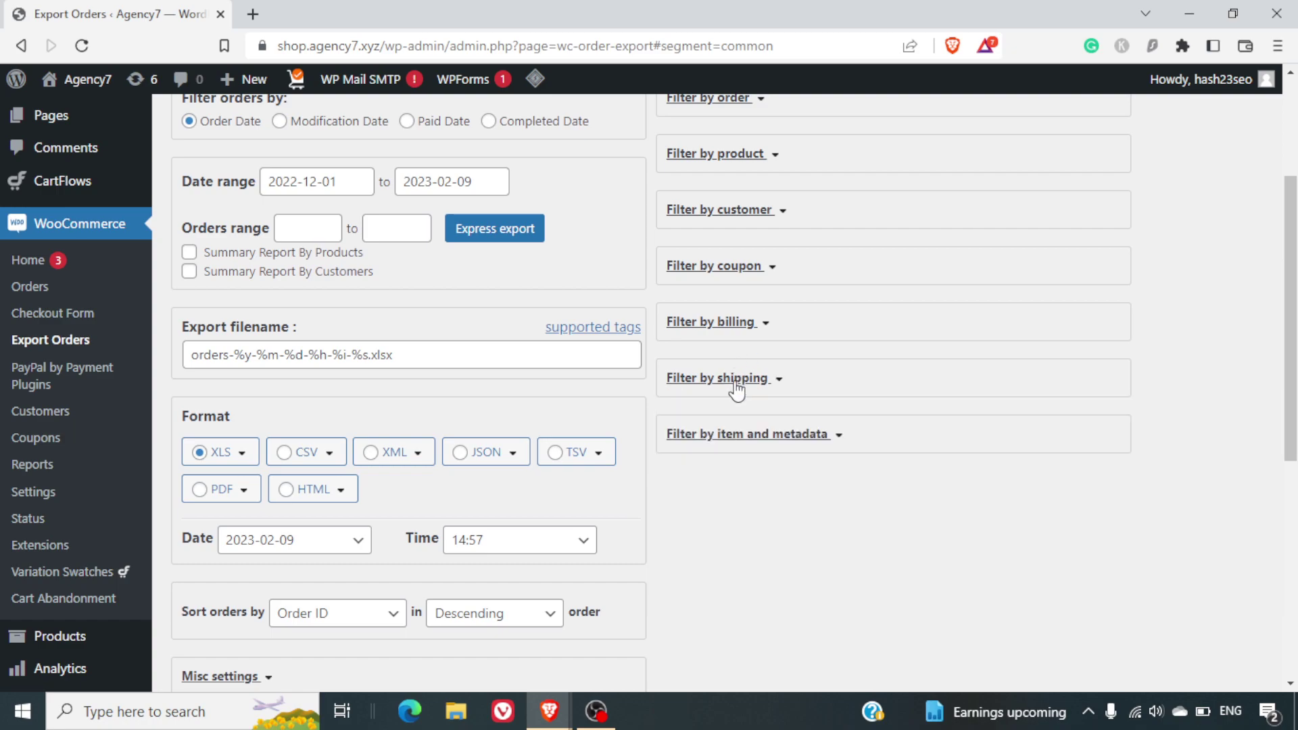
pyautogui.click(736, 436)
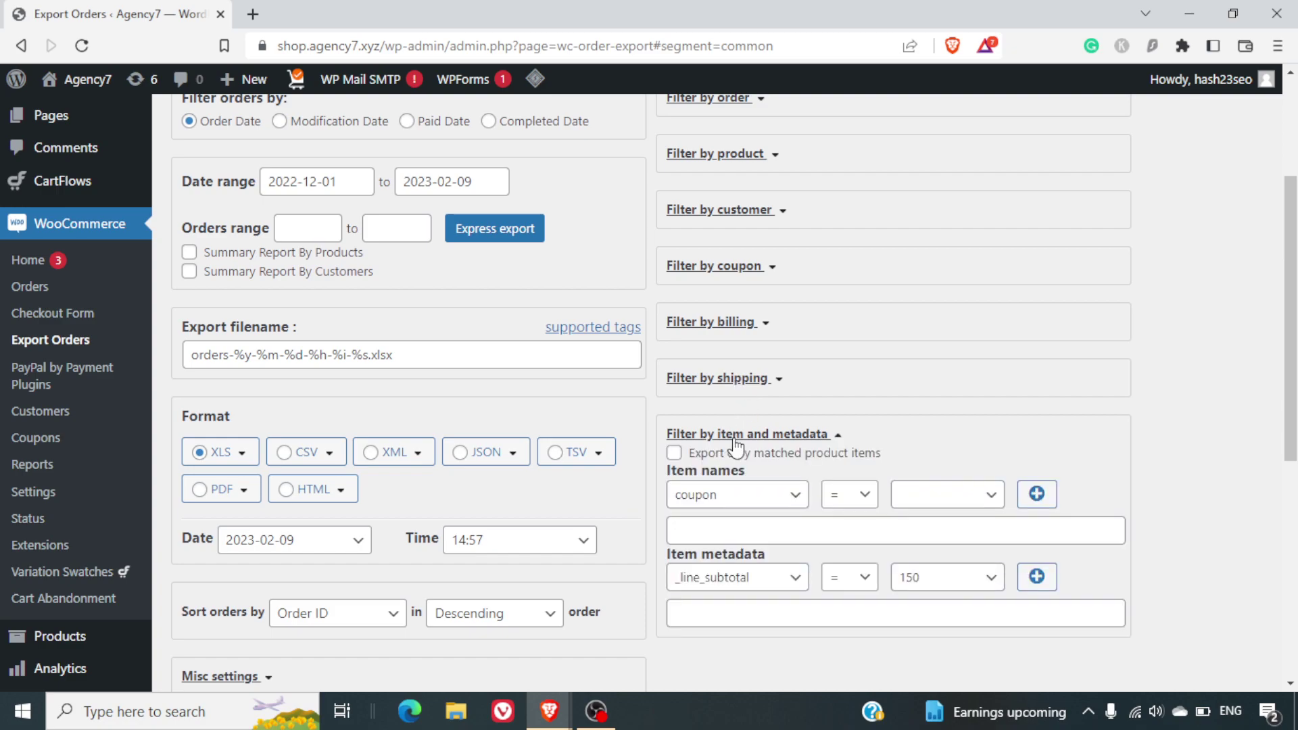
pyautogui.click(764, 499)
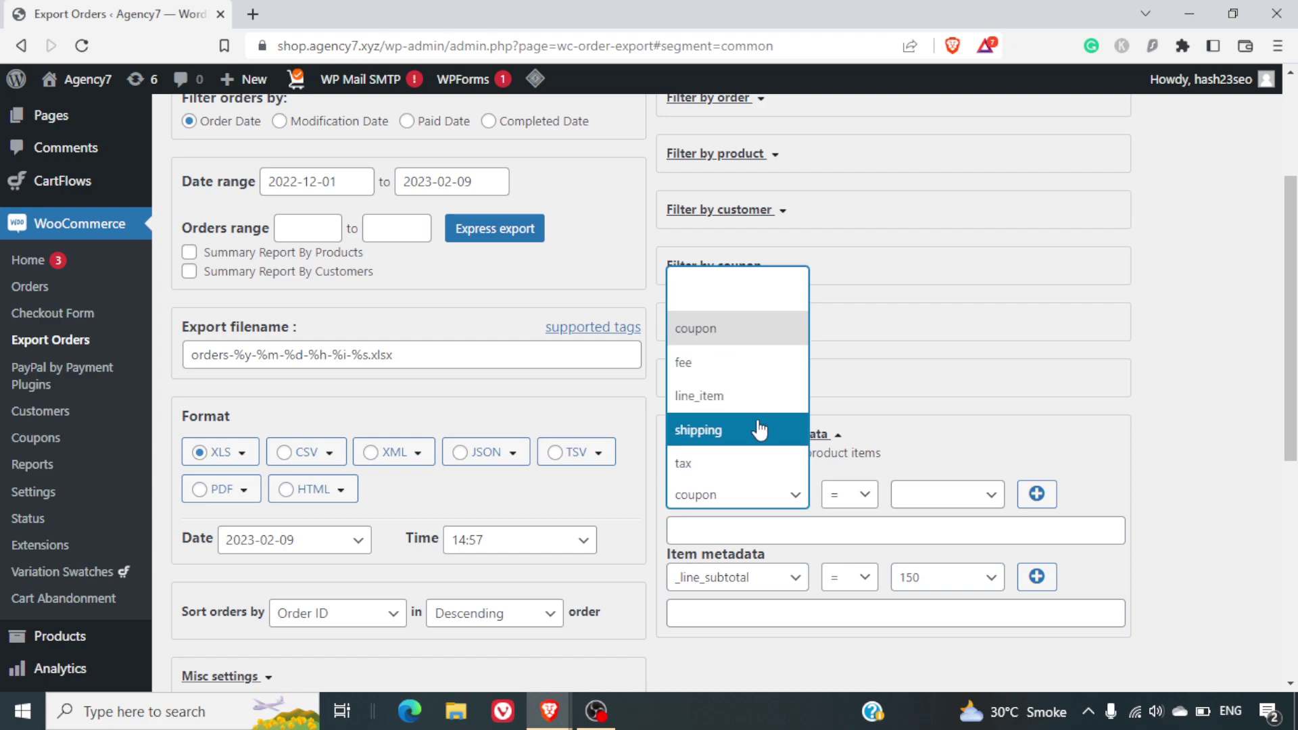
pyautogui.click(928, 427)
pyautogui.scroll(-3, 911, 451)
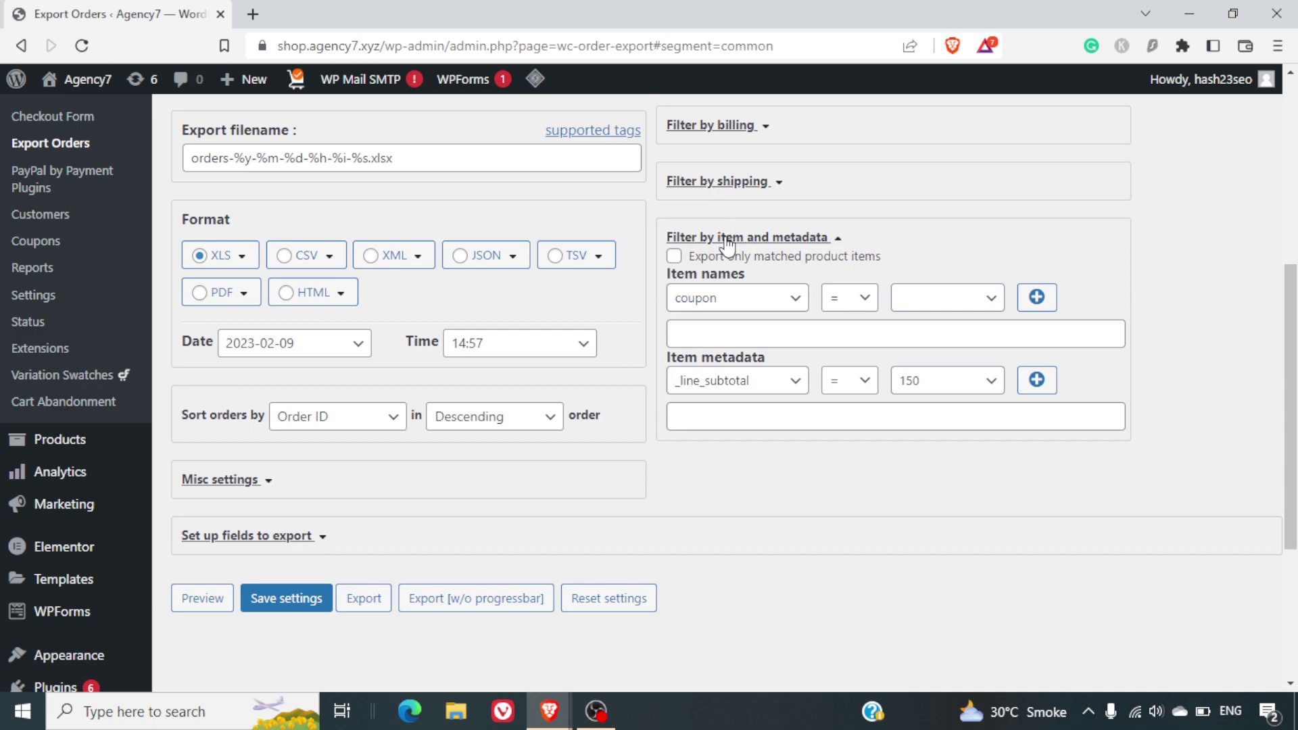
pyautogui.click(727, 241)
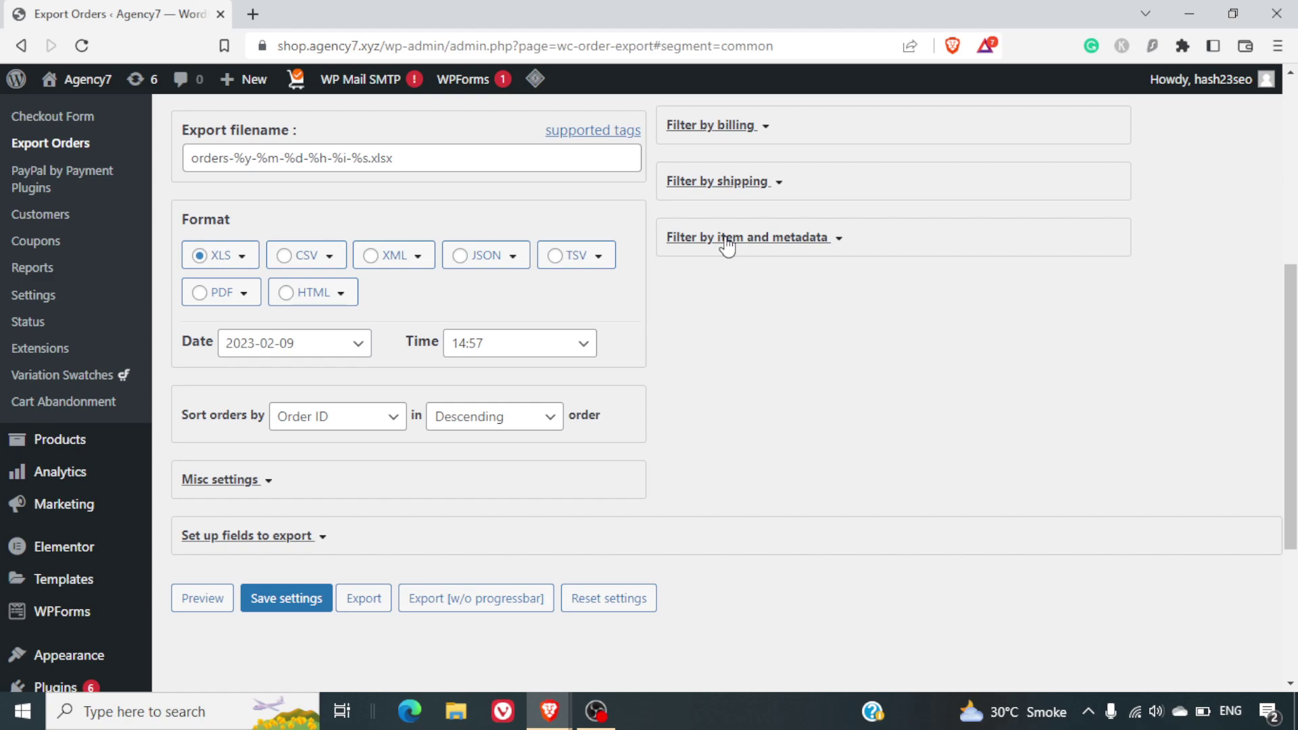
pyautogui.scroll(4, 791, 318)
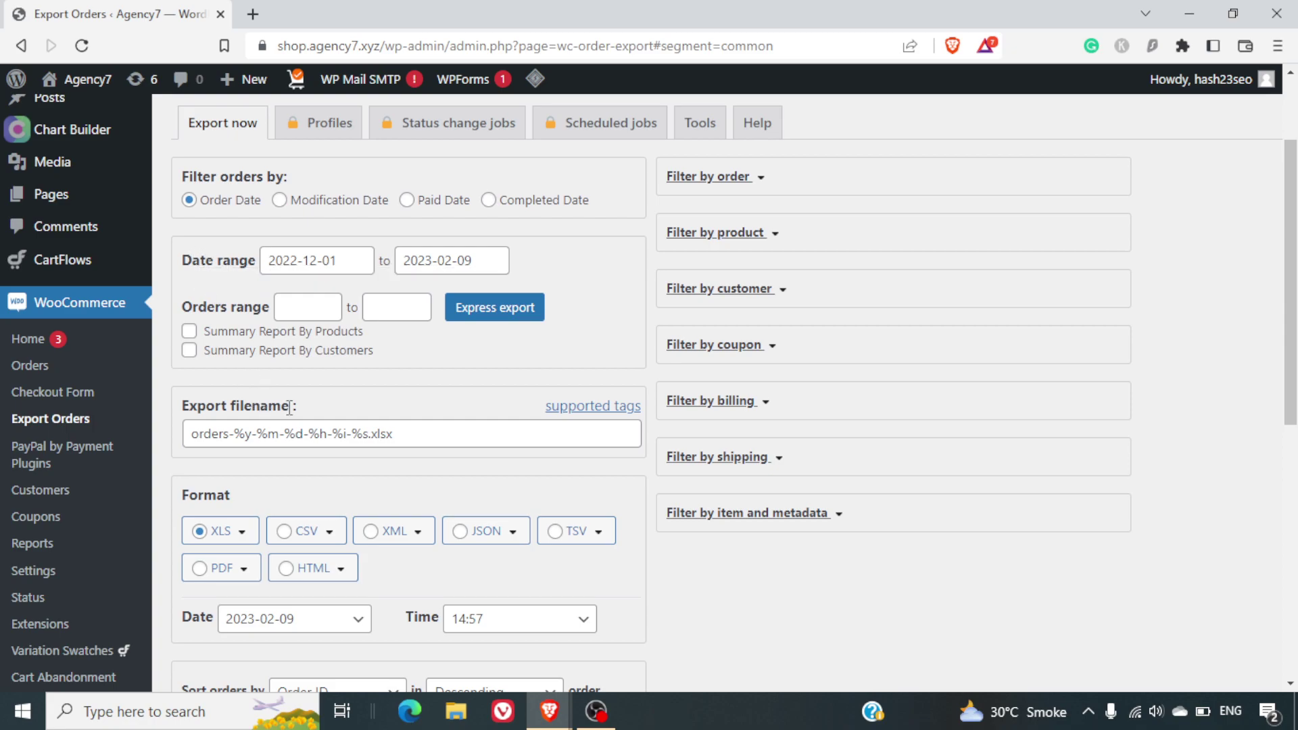
pyautogui.scroll(-1, 289, 407)
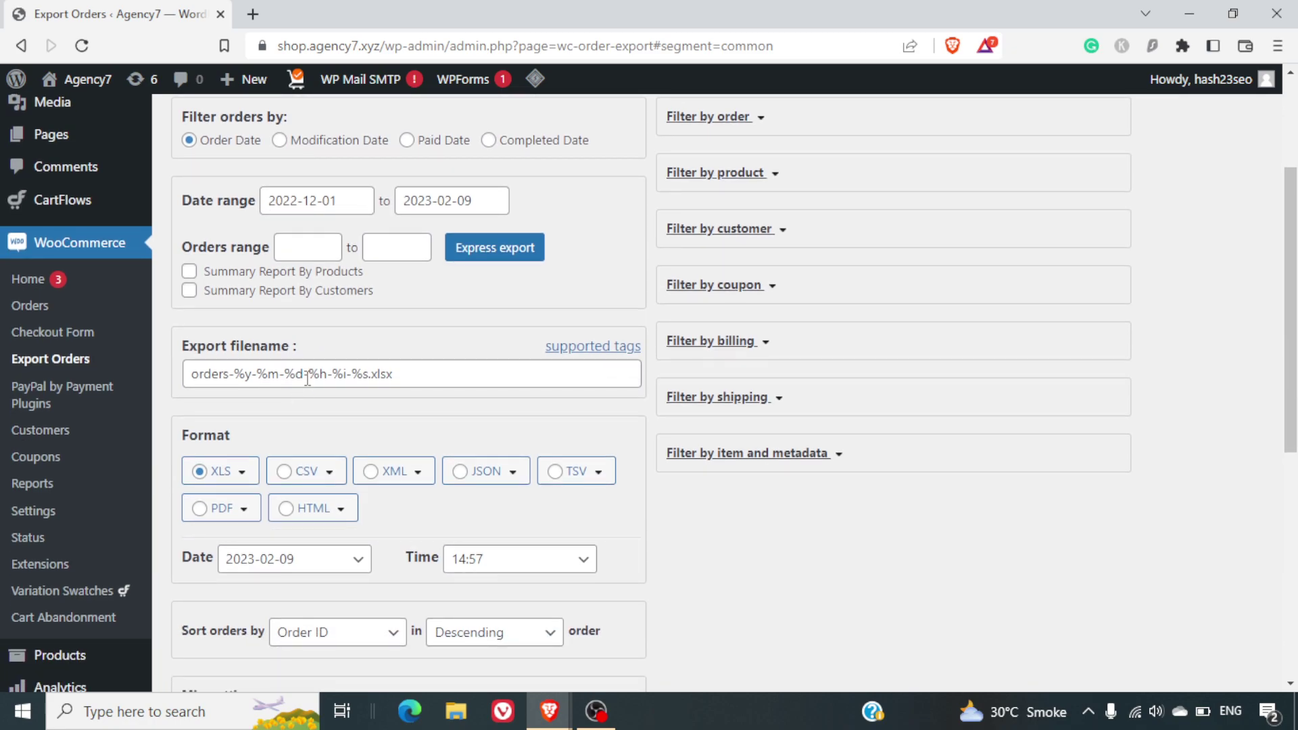
pyautogui.tripleClick(308, 376)
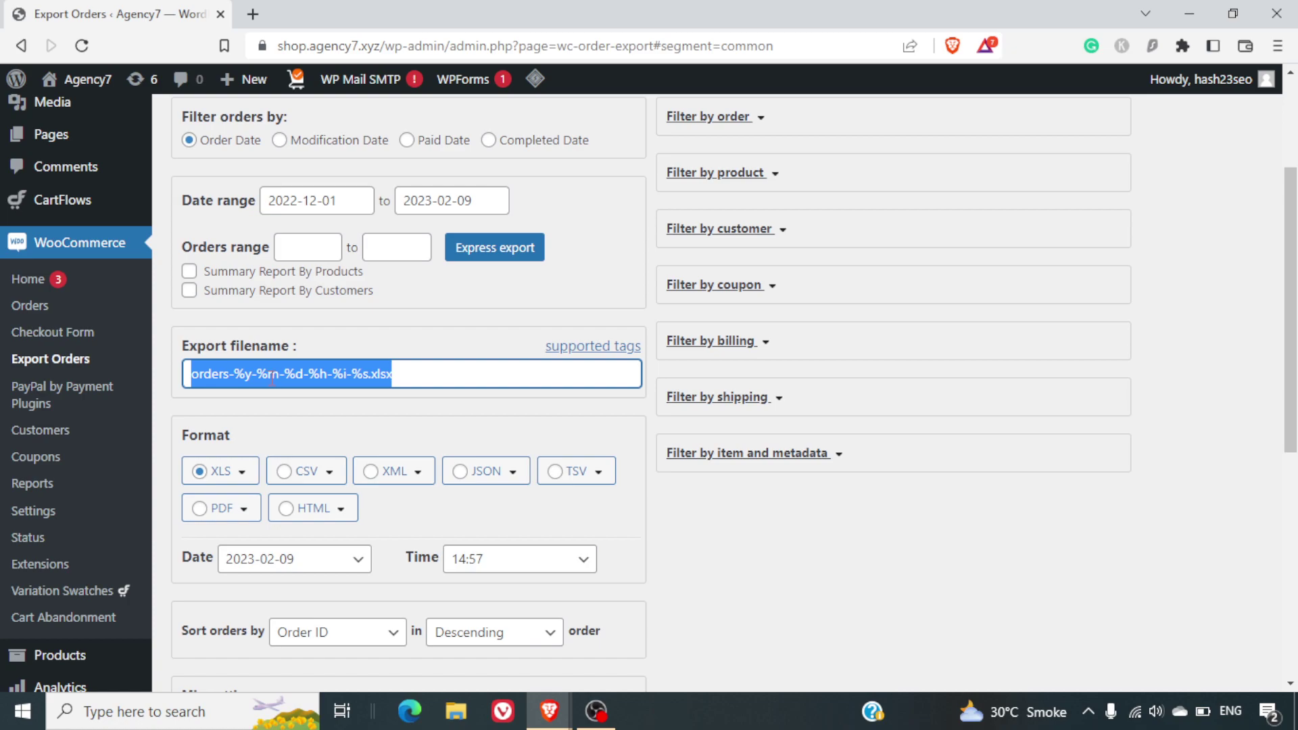
pyautogui.click(266, 411)
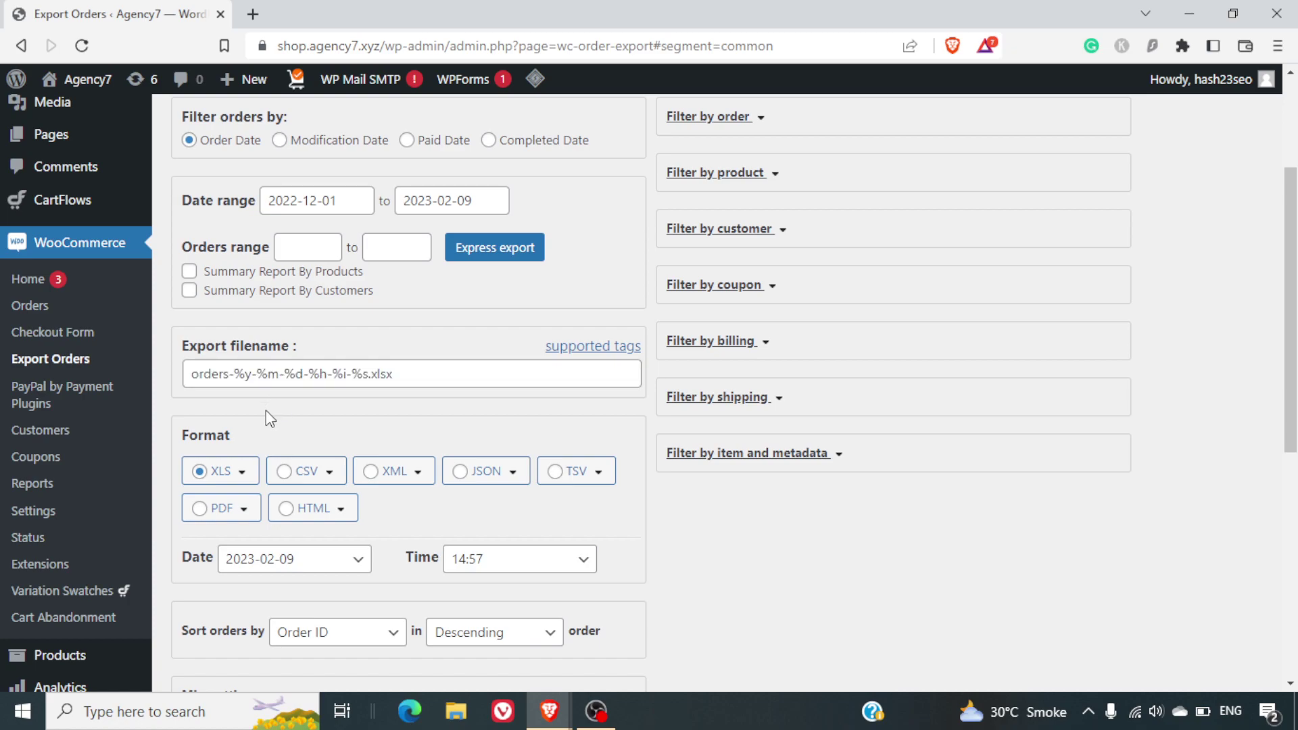
pyautogui.scroll(-3, 266, 411)
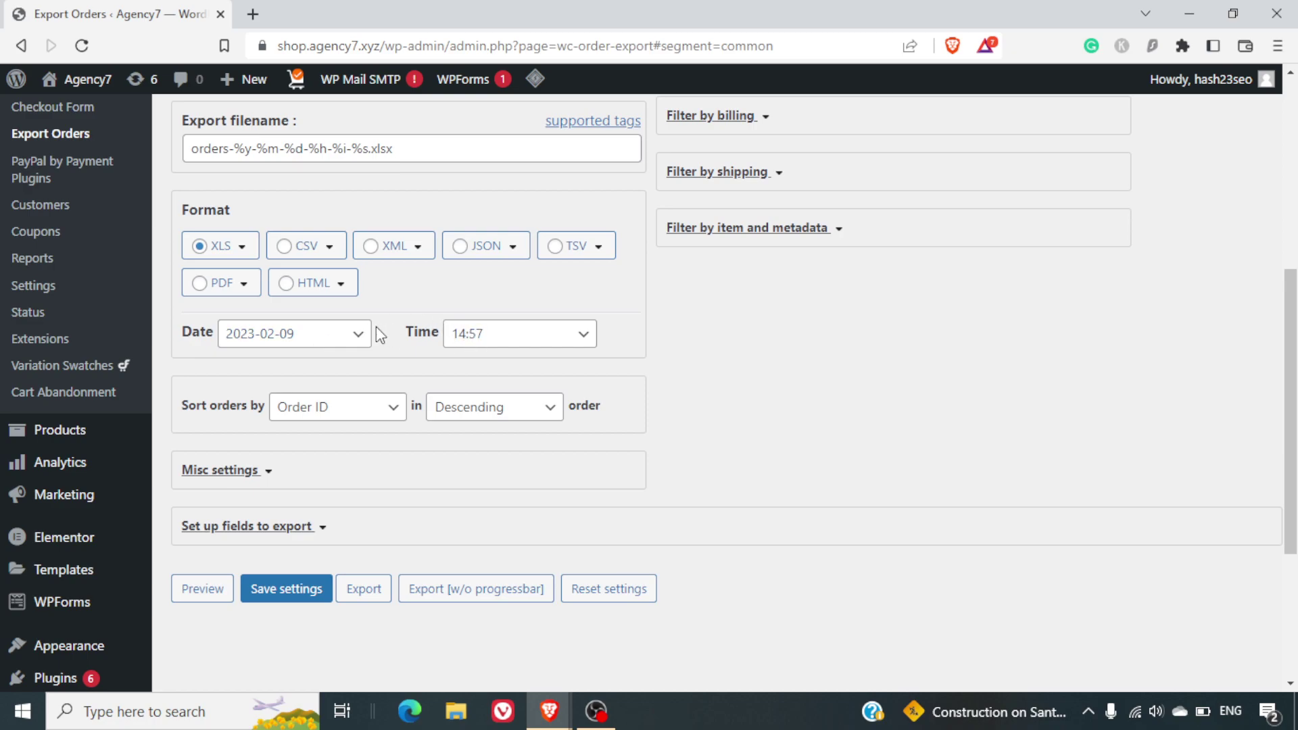
pyautogui.click(354, 335)
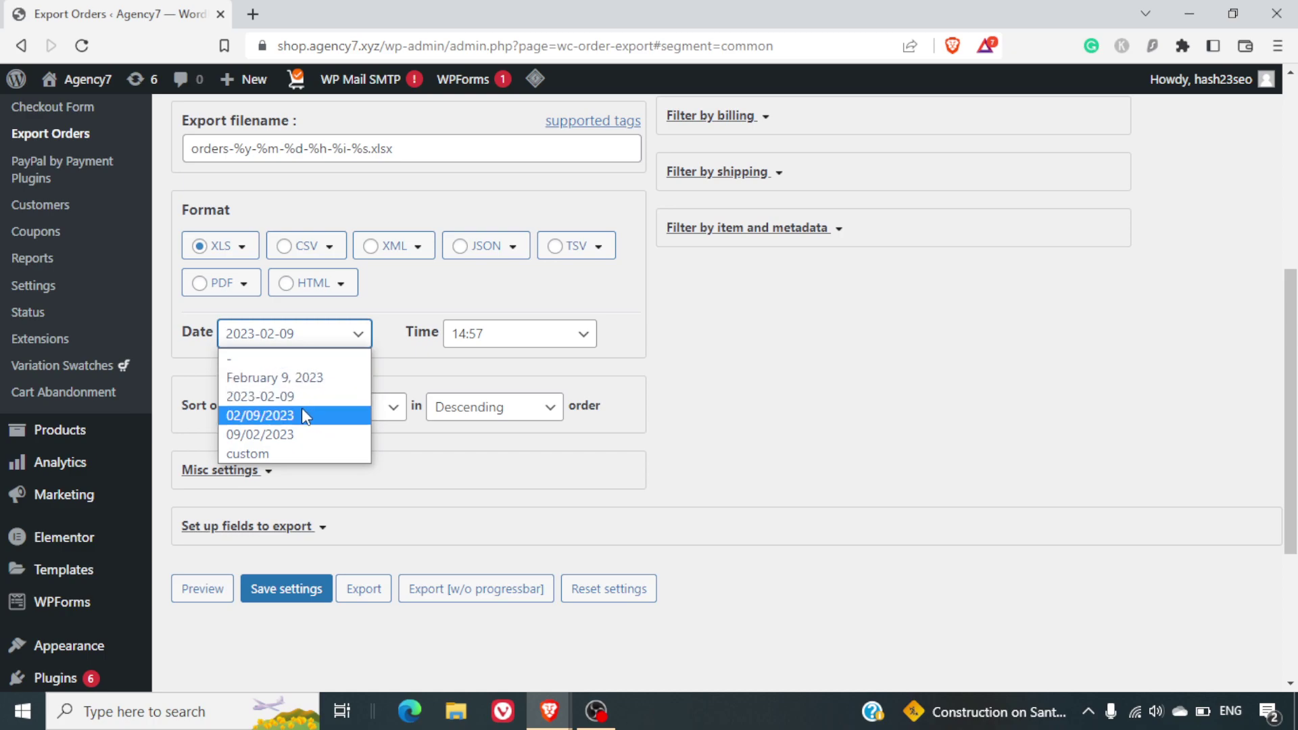
pyautogui.click(260, 397)
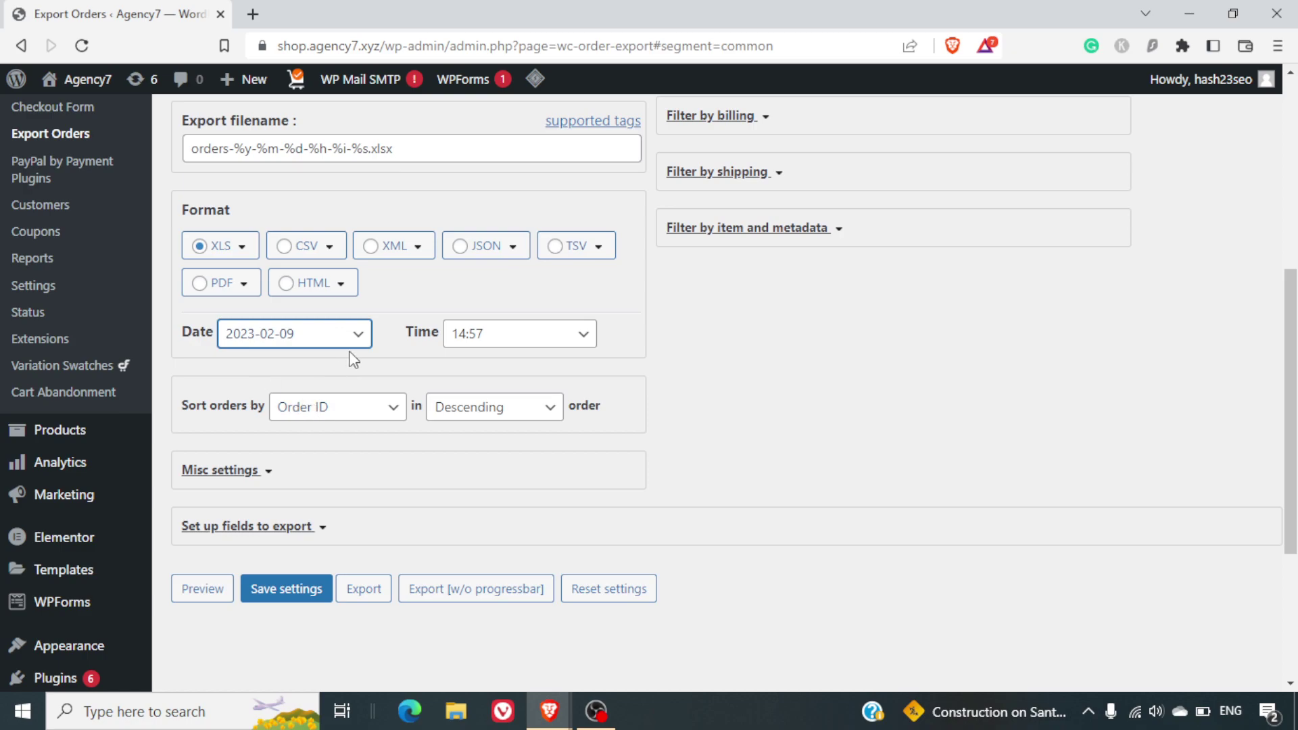
pyautogui.click(570, 336)
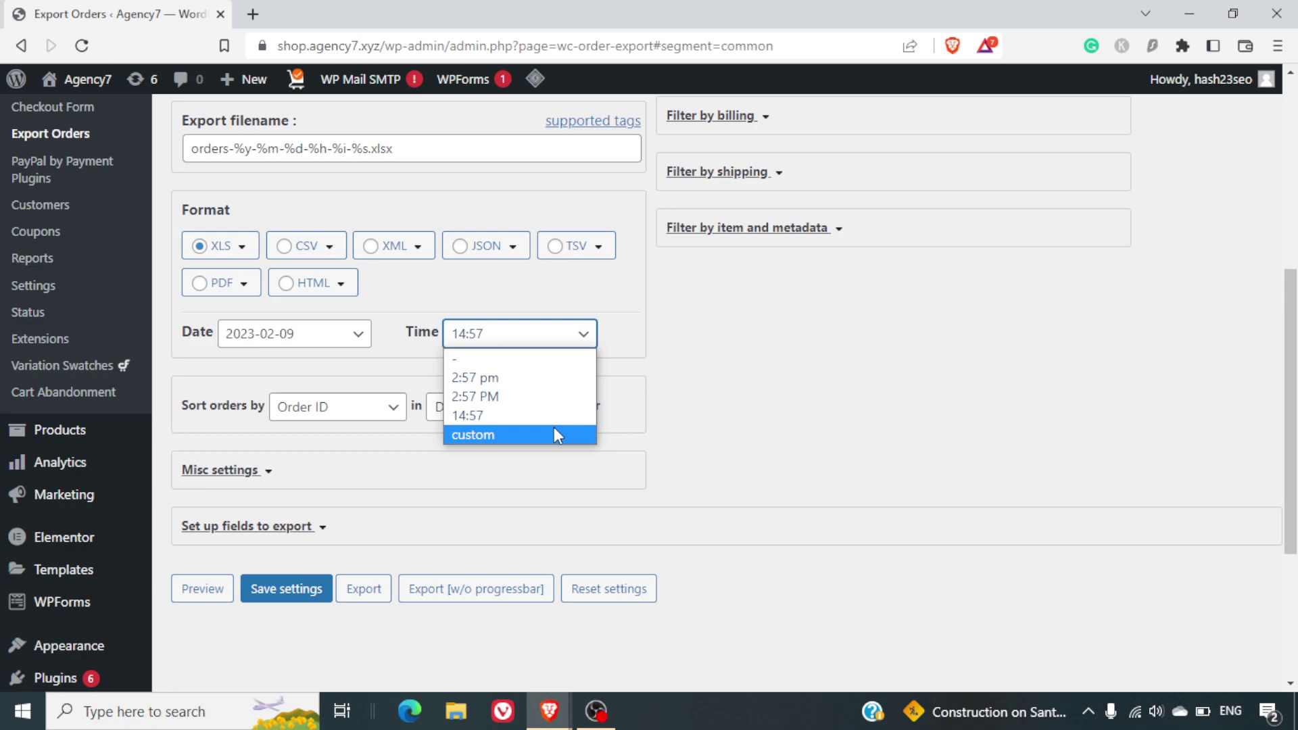
pyautogui.click(582, 357)
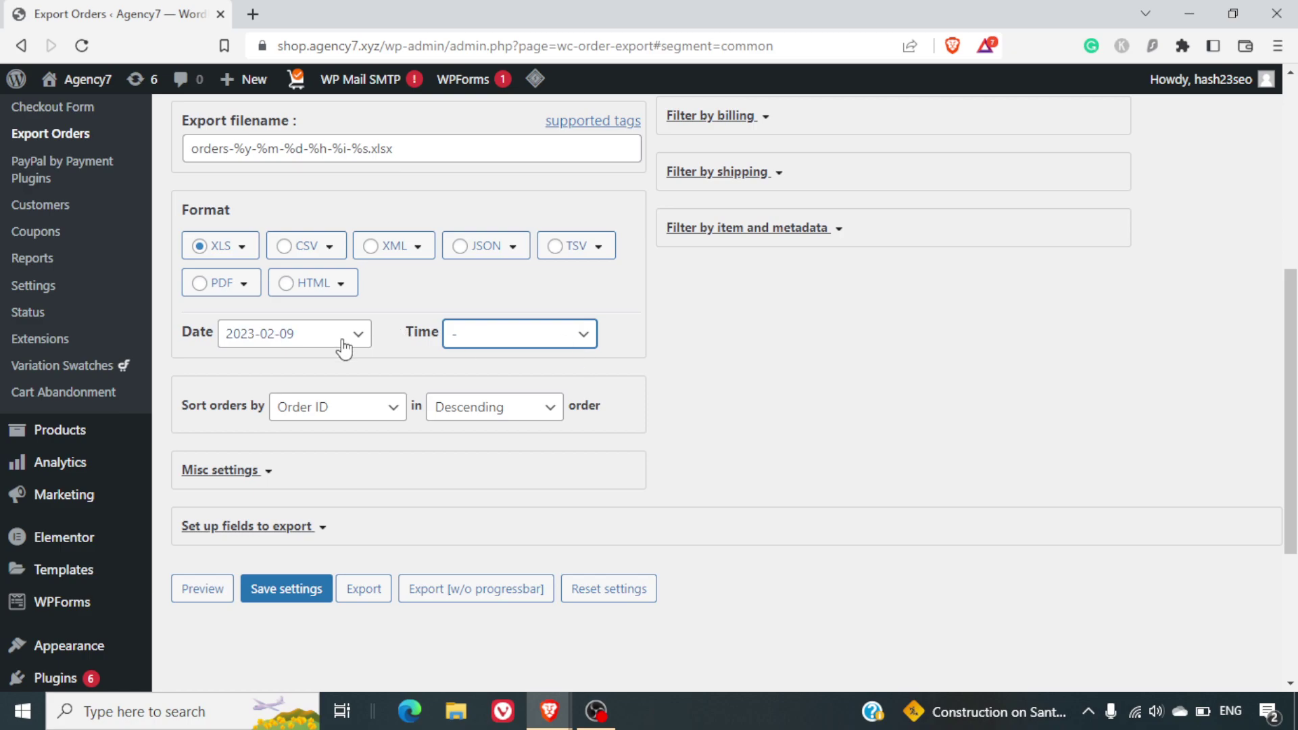
pyautogui.click(491, 344)
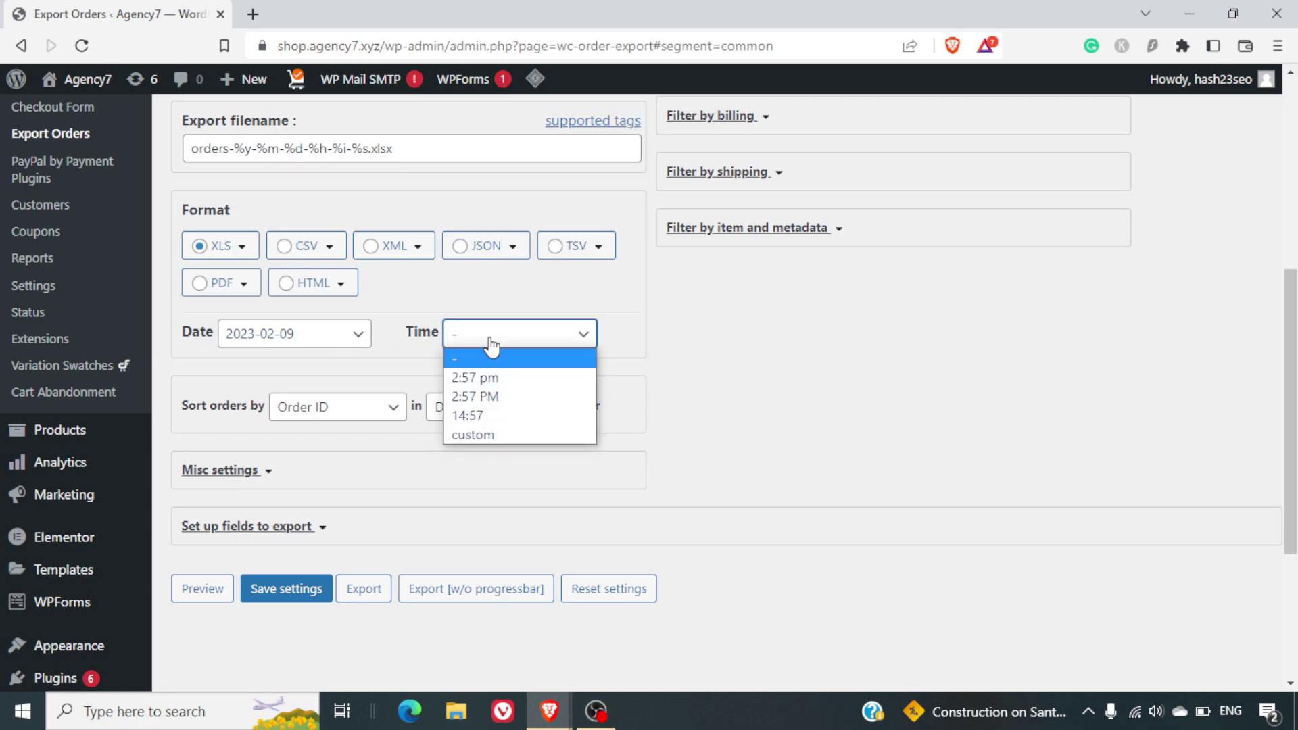
pyautogui.click(489, 338)
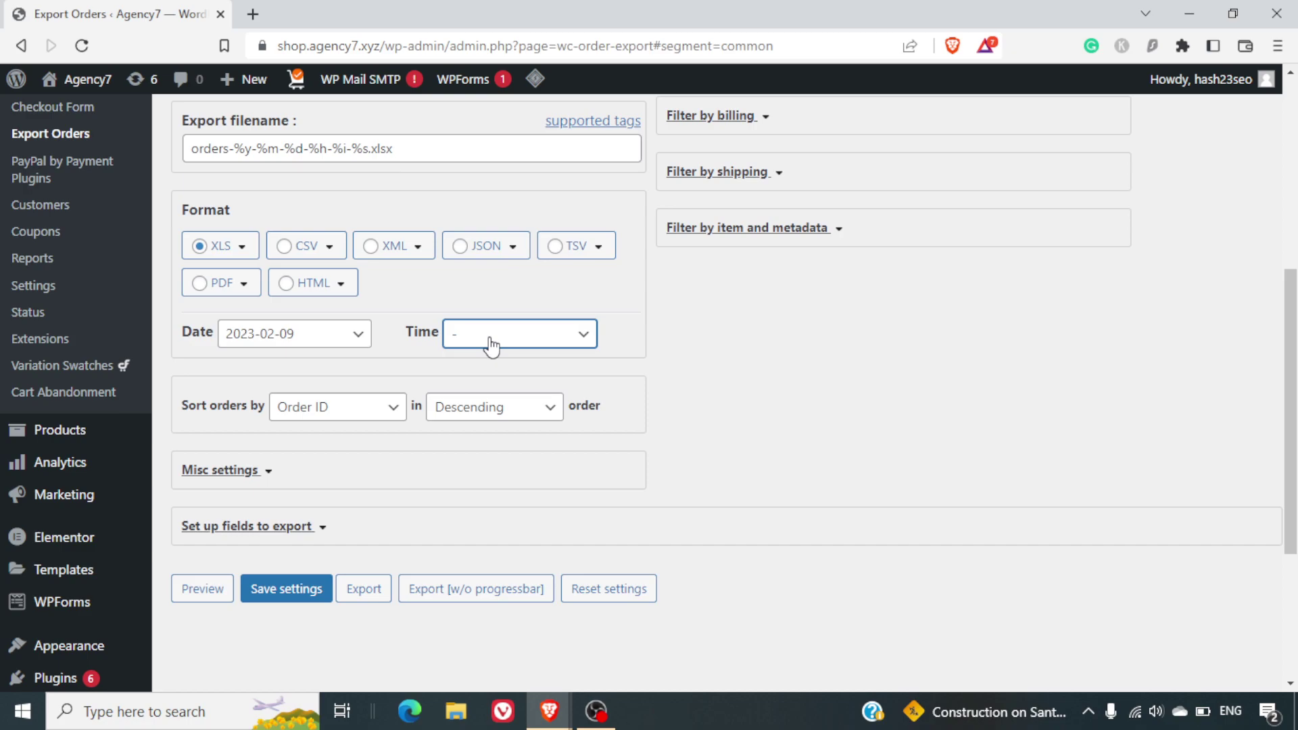
pyautogui.scroll(-1, 489, 345)
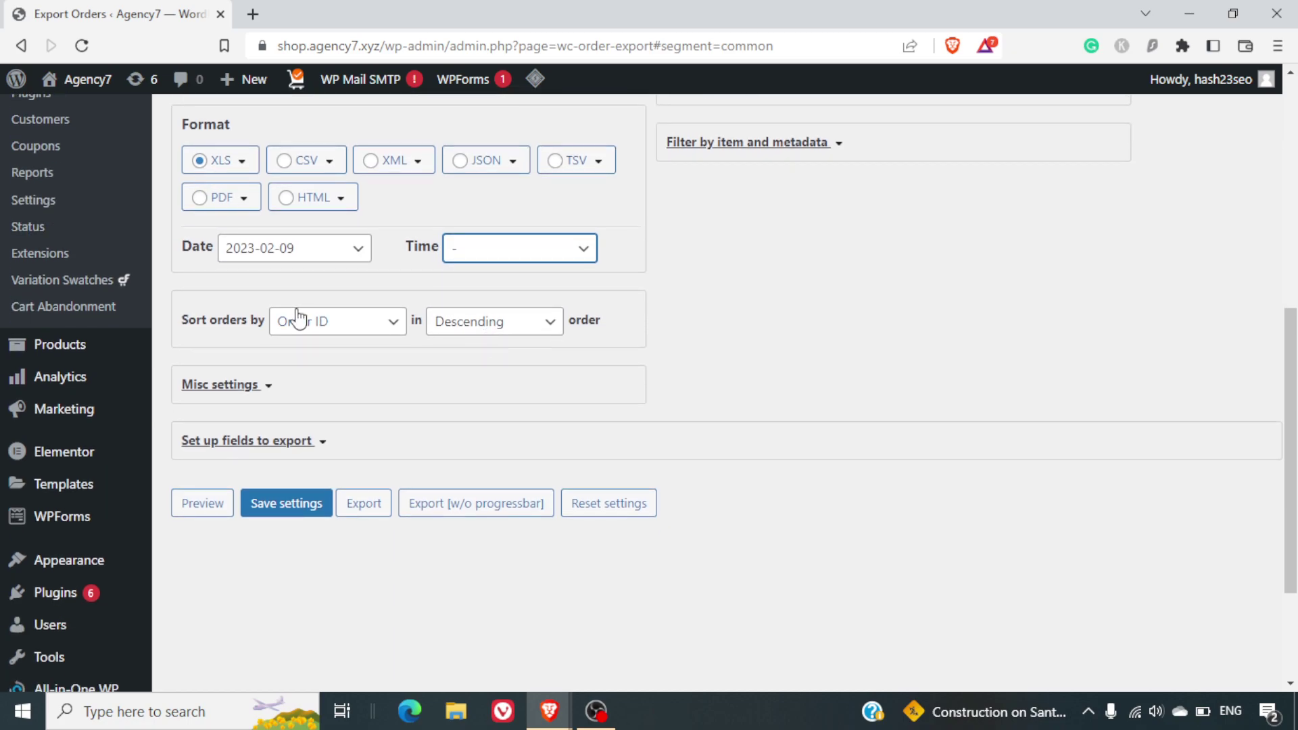
pyautogui.click(304, 319)
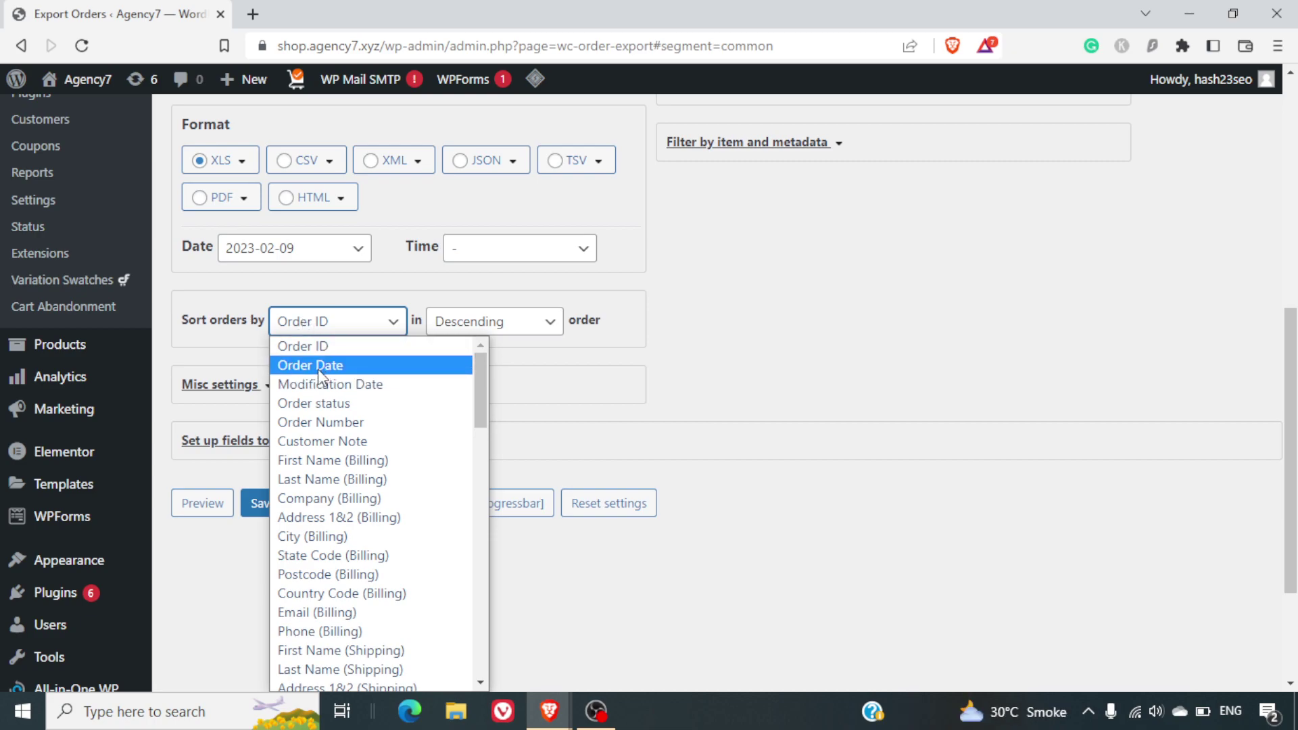
pyautogui.scroll(-15, 331, 461)
pyautogui.scroll(15, 332, 462)
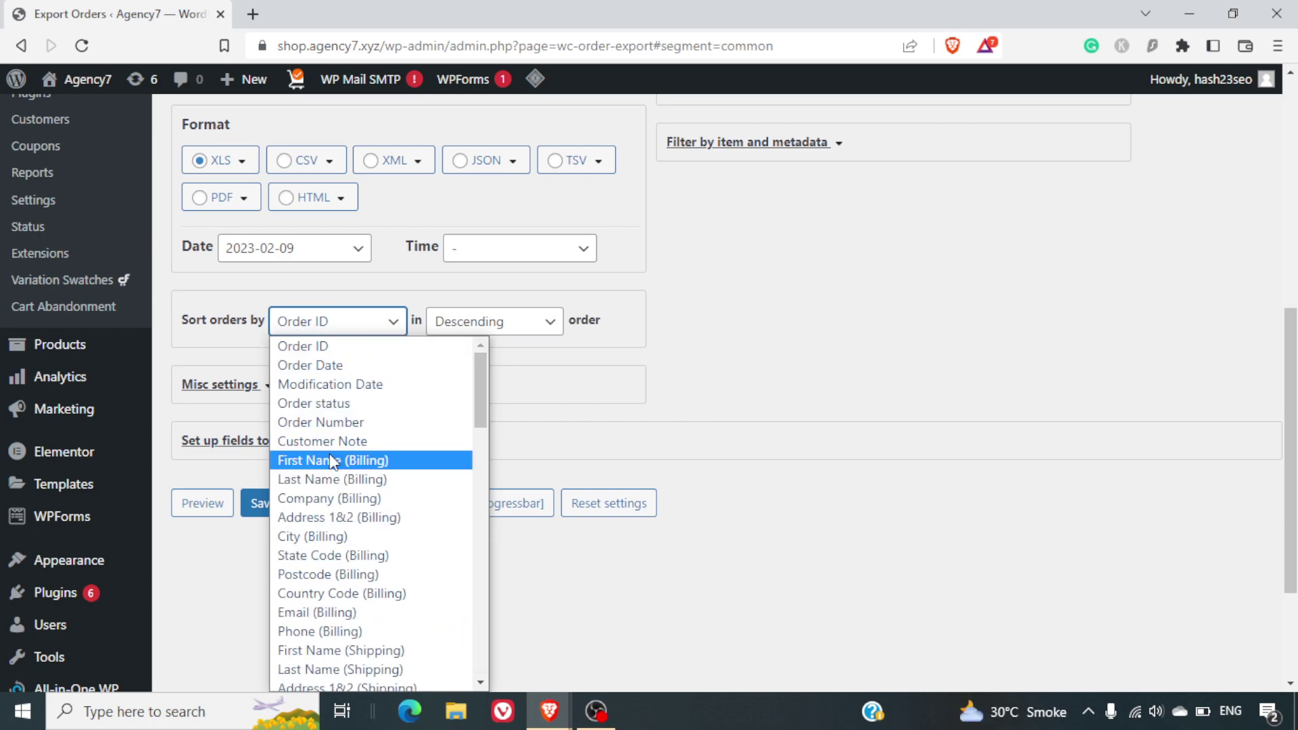
pyautogui.click(308, 348)
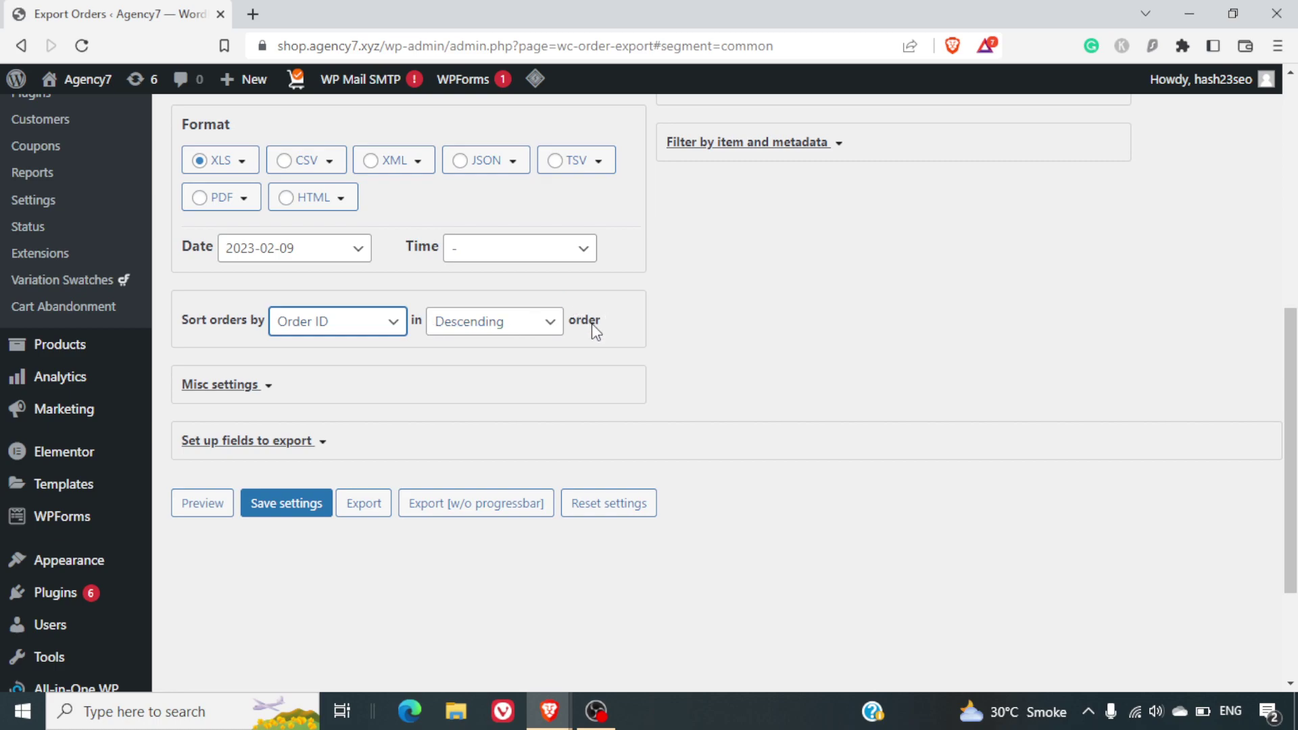
pyautogui.click(244, 387)
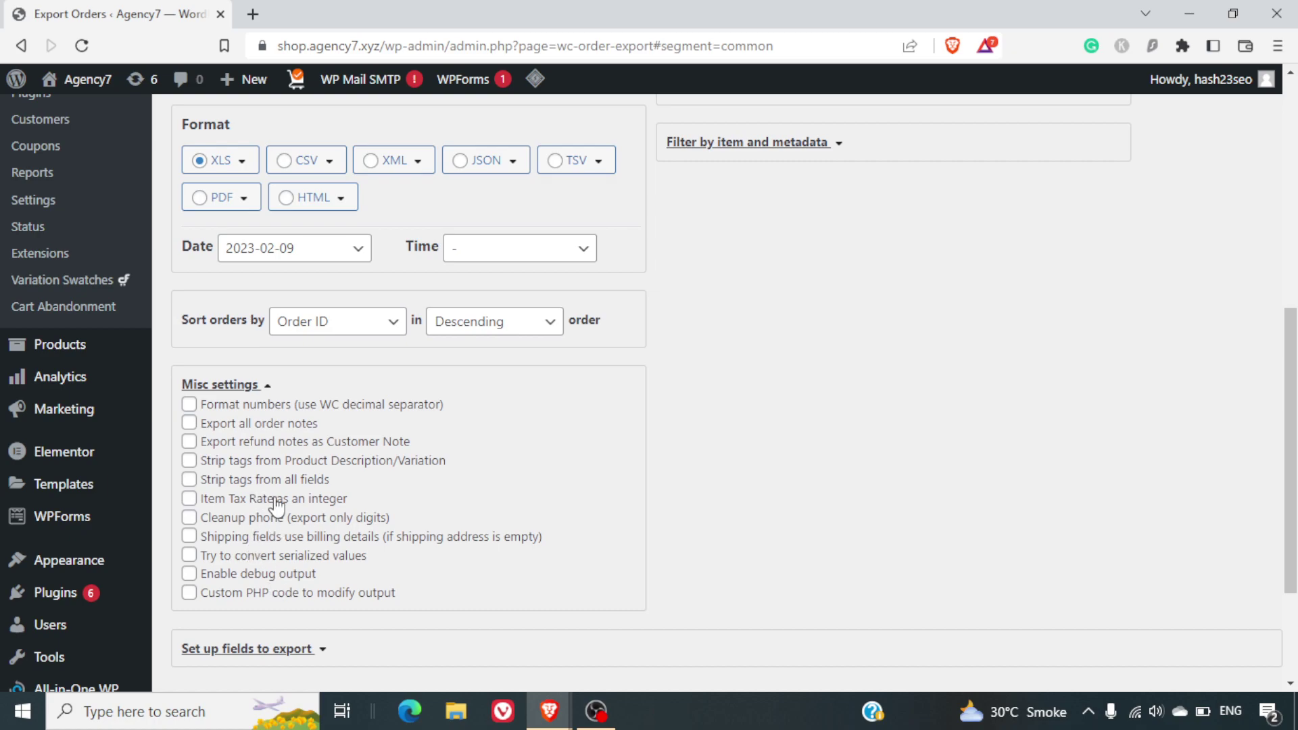
pyautogui.click(234, 385)
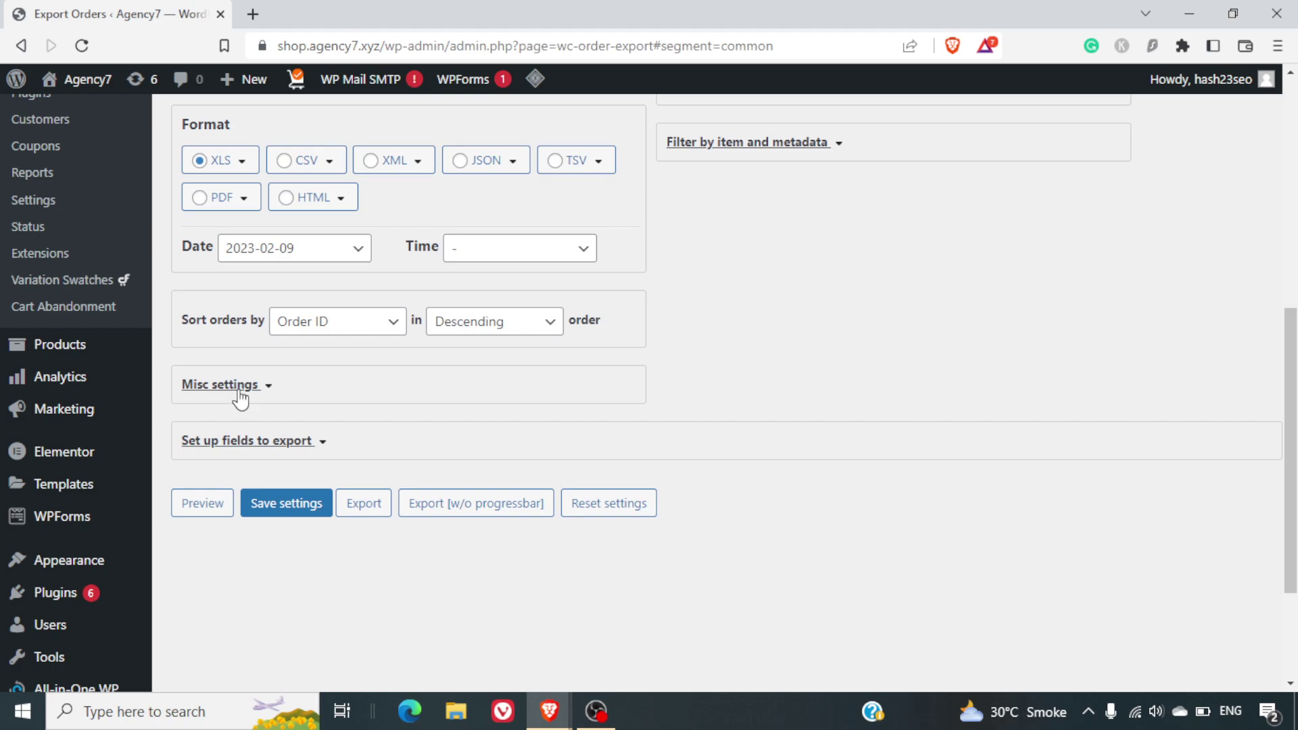
# Expand Set up fields to export and delete the Discount Amount and Discount Amount Tax fields.
pyautogui.click(294, 446)
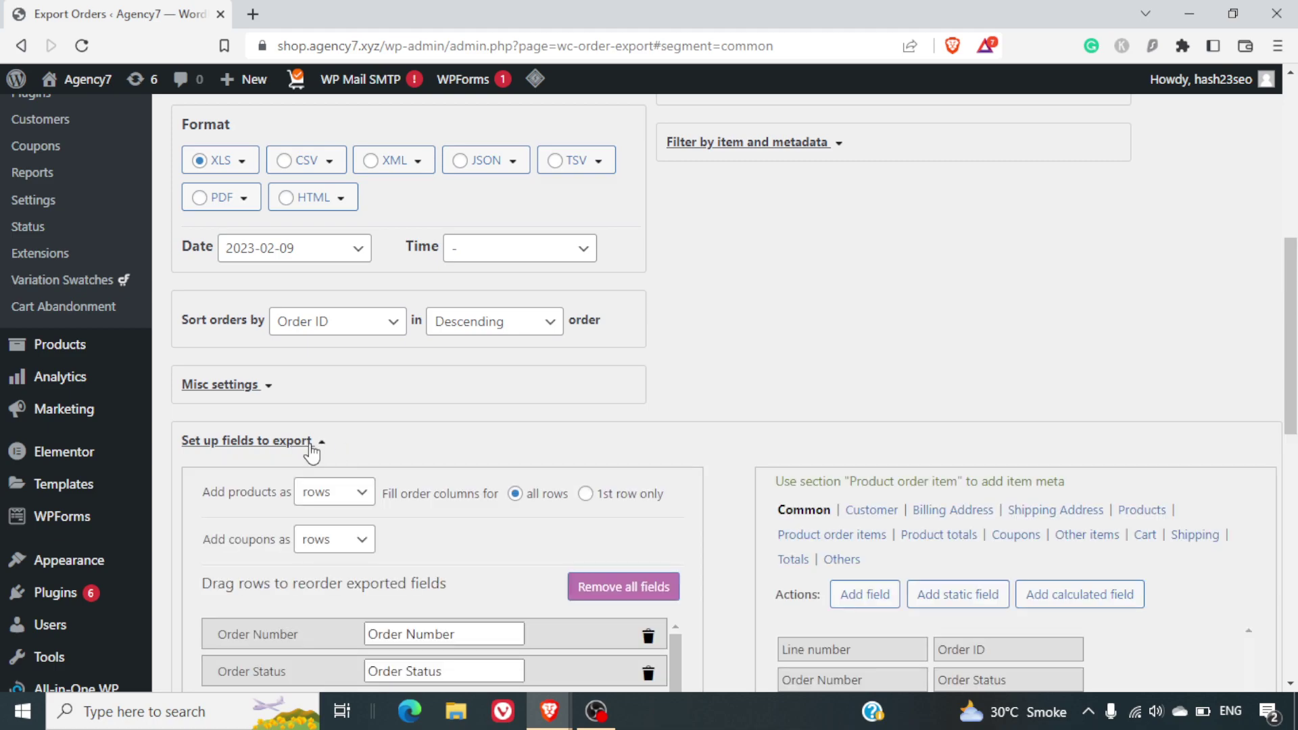
pyautogui.scroll(-10, 595, 500)
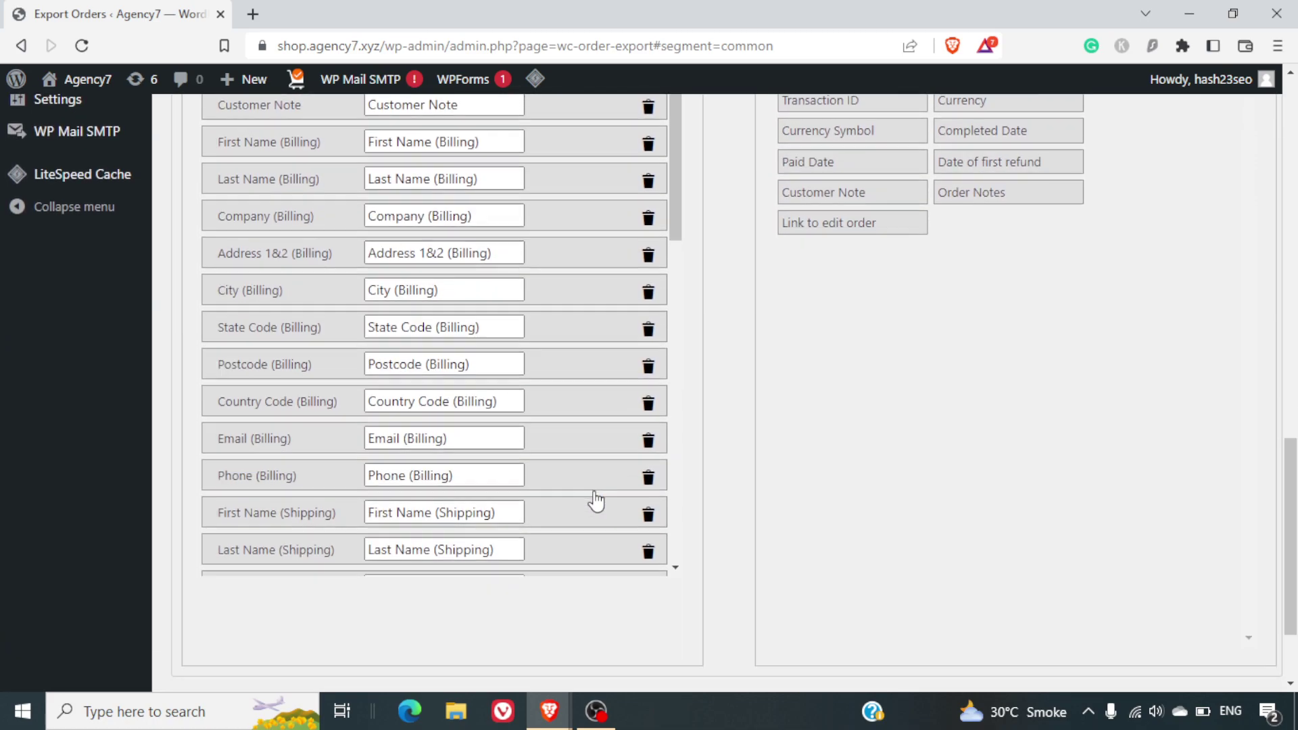
pyautogui.scroll(-2, 595, 500)
pyautogui.scroll(6, 595, 500)
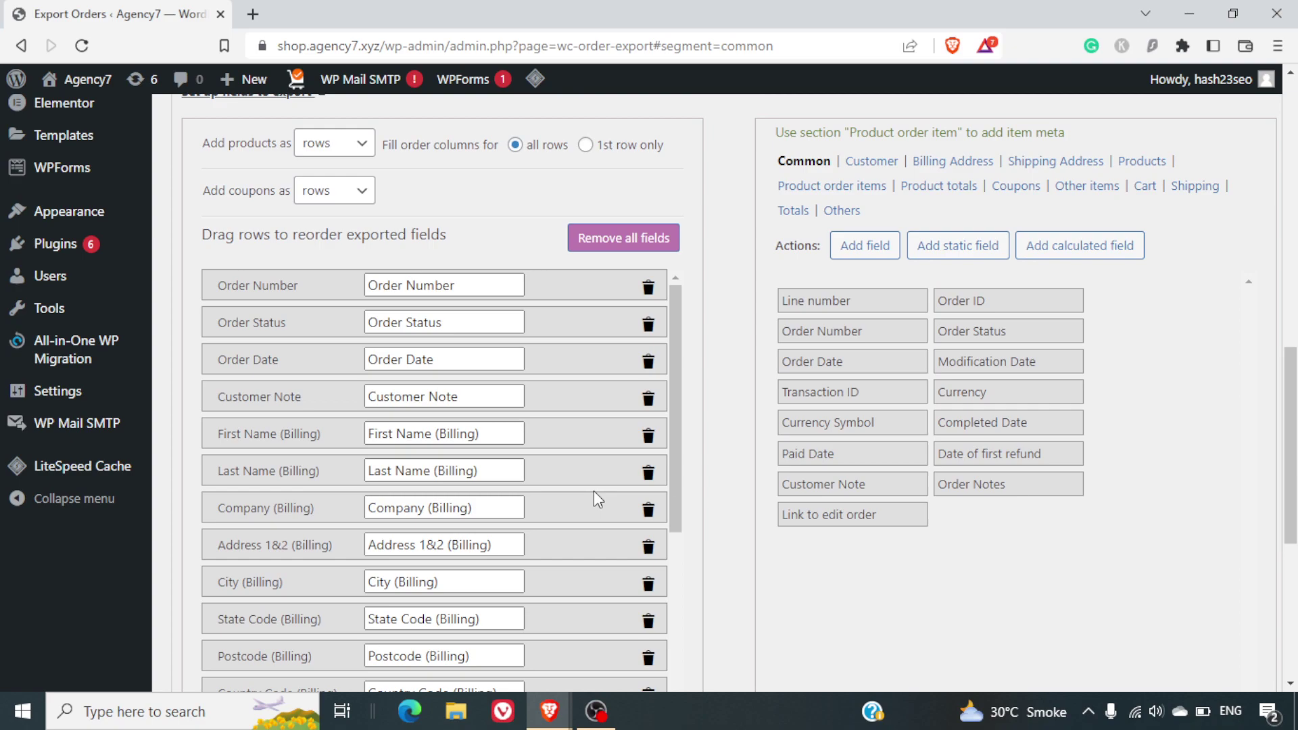
pyautogui.scroll(-10, 593, 491)
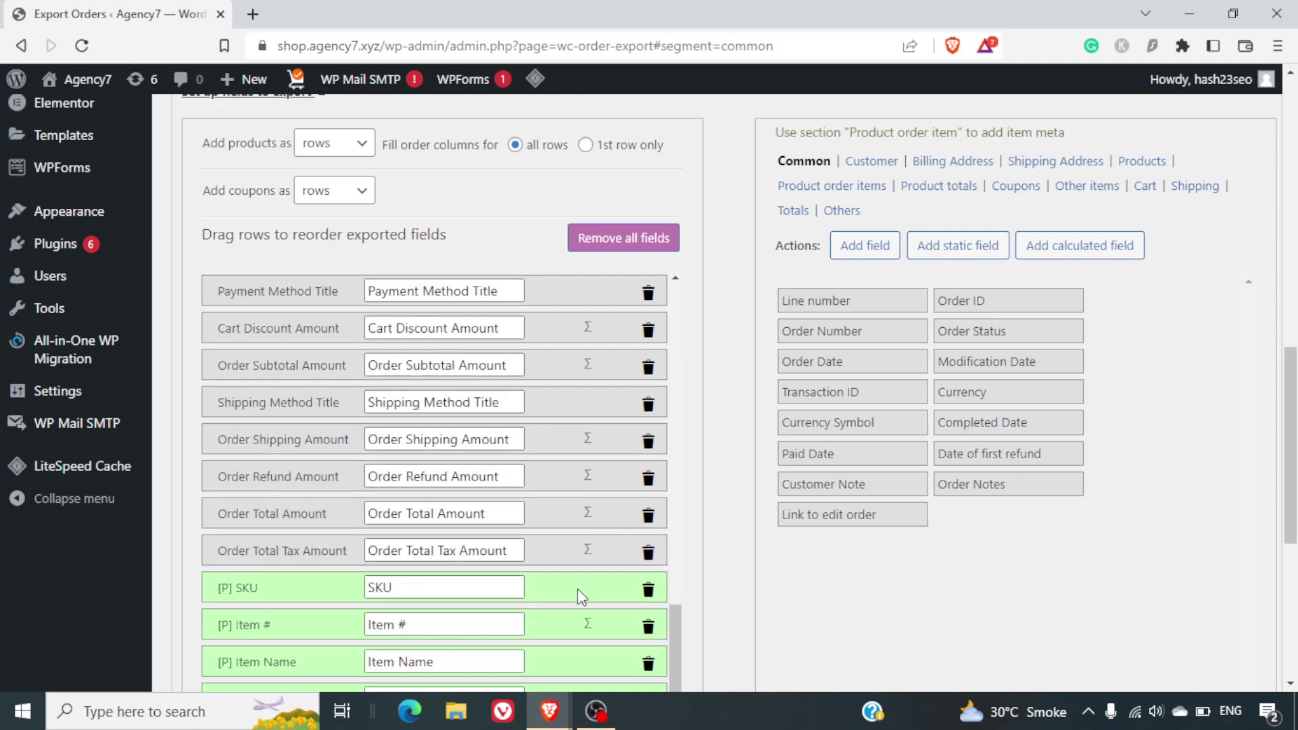
pyautogui.scroll(-2, 578, 589)
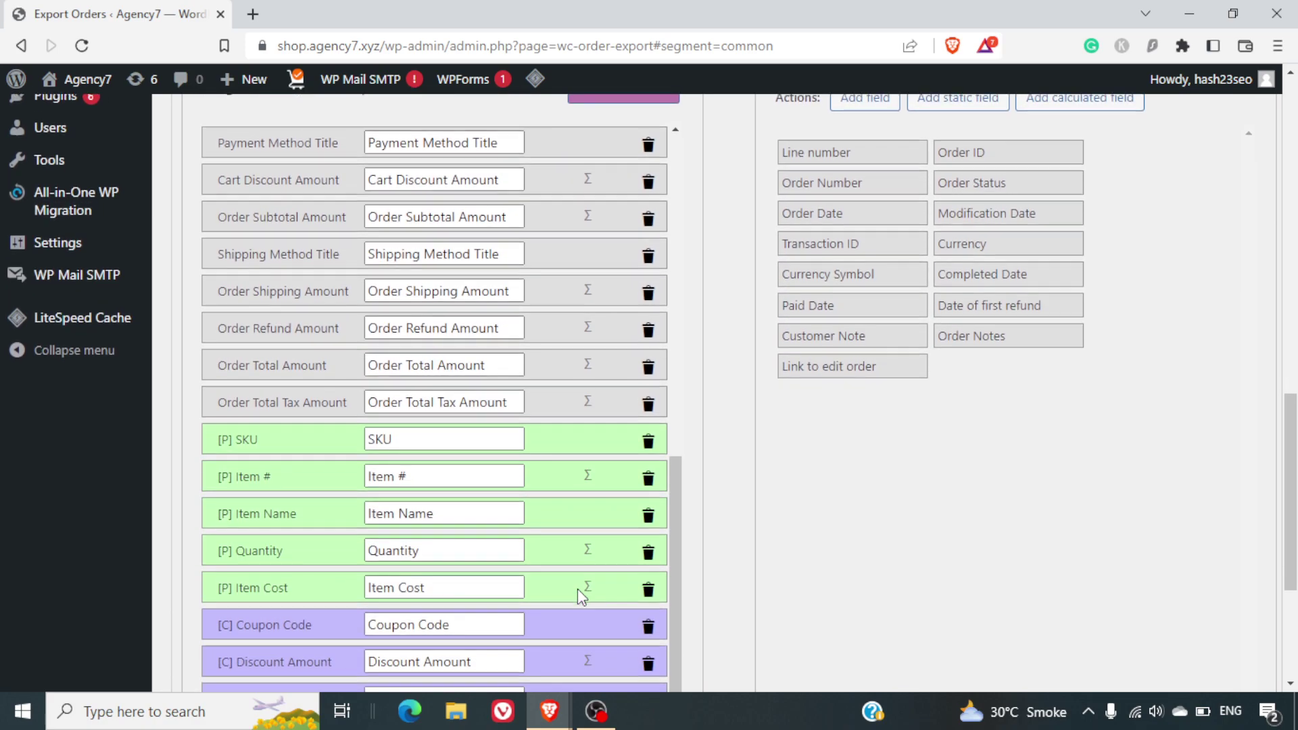
pyautogui.scroll(-5, 577, 589)
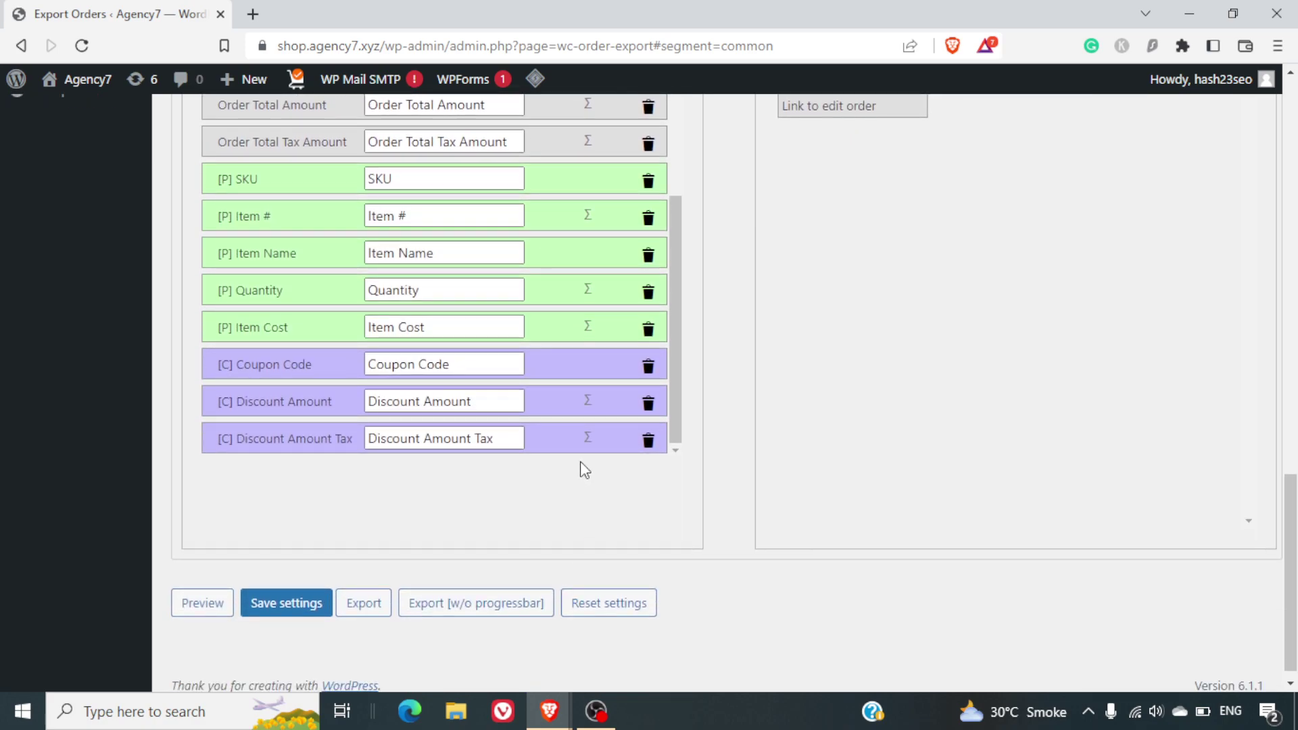
pyautogui.click(647, 404)
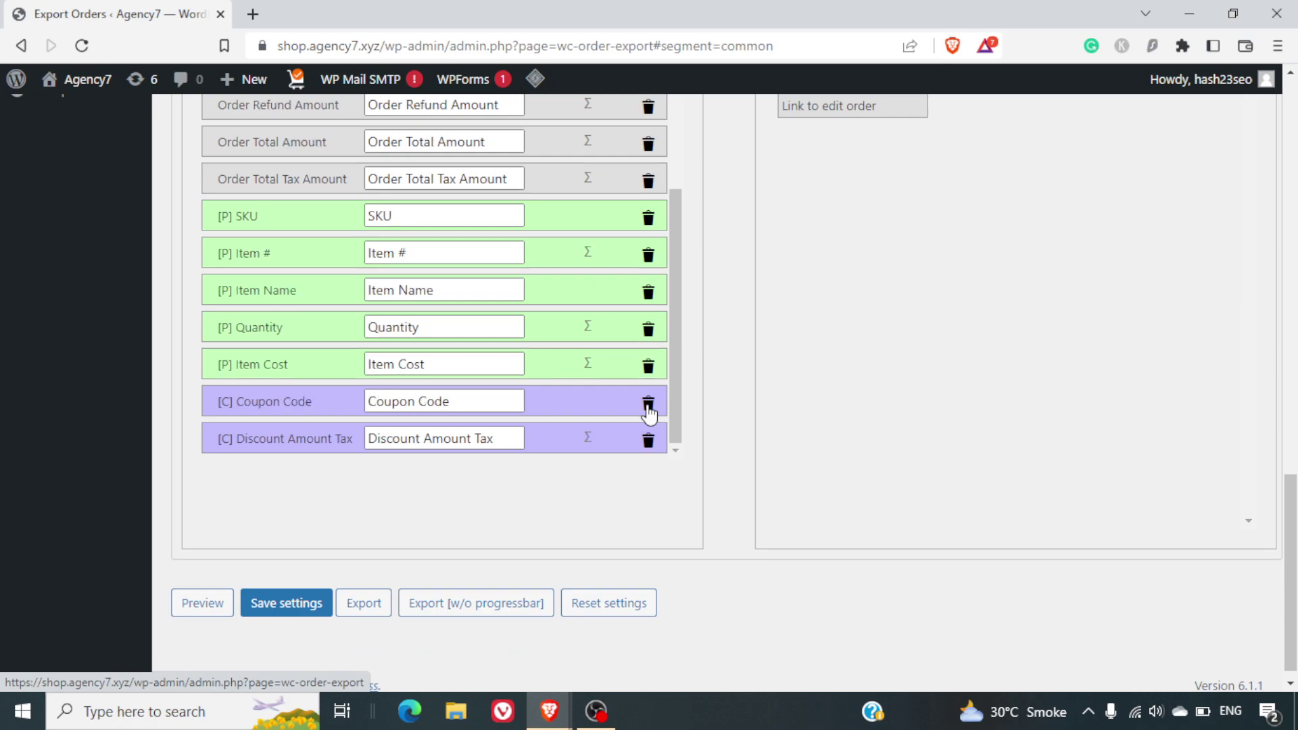
pyautogui.click(648, 441)
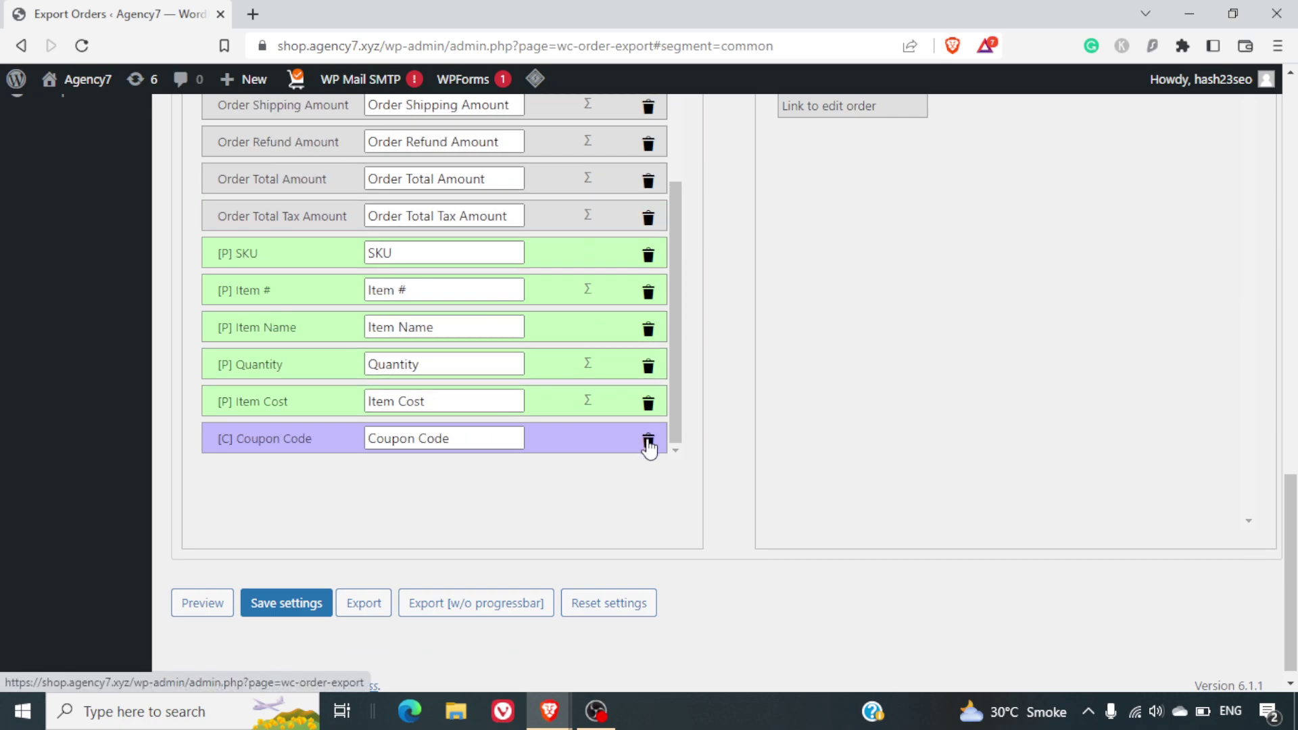
# Open the Add field form for a new custom meta field.
pyautogui.scroll(10, 589, 413)
pyautogui.scroll(10, 796, 426)
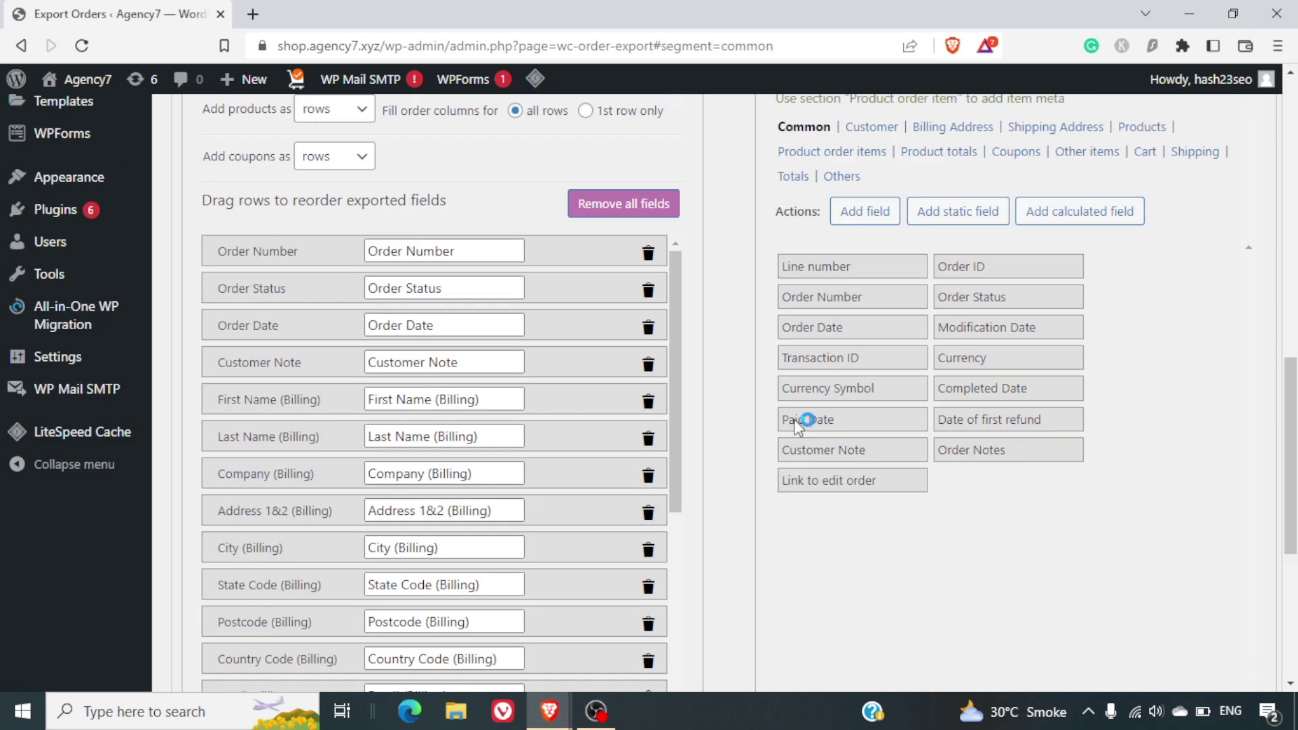
pyautogui.scroll(-10, 797, 426)
pyautogui.scroll(2, 799, 429)
pyautogui.scroll(5, 798, 428)
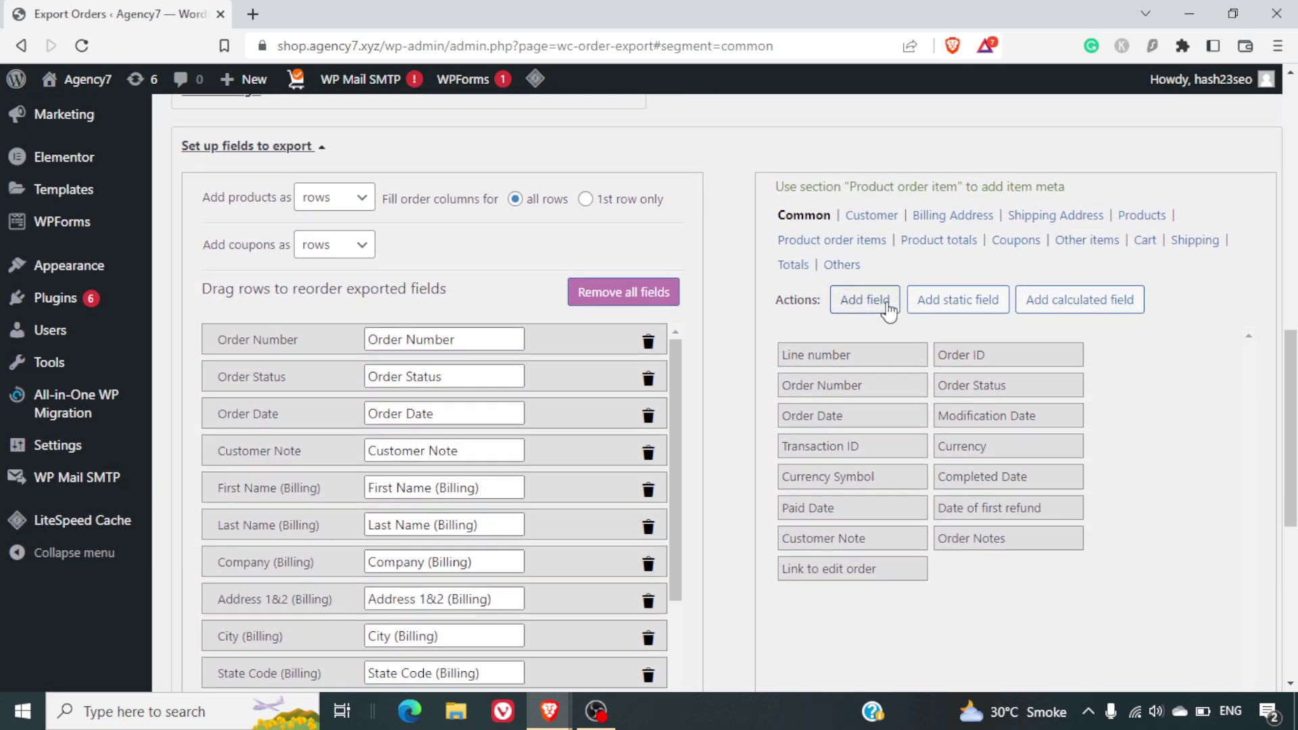
pyautogui.click(864, 300)
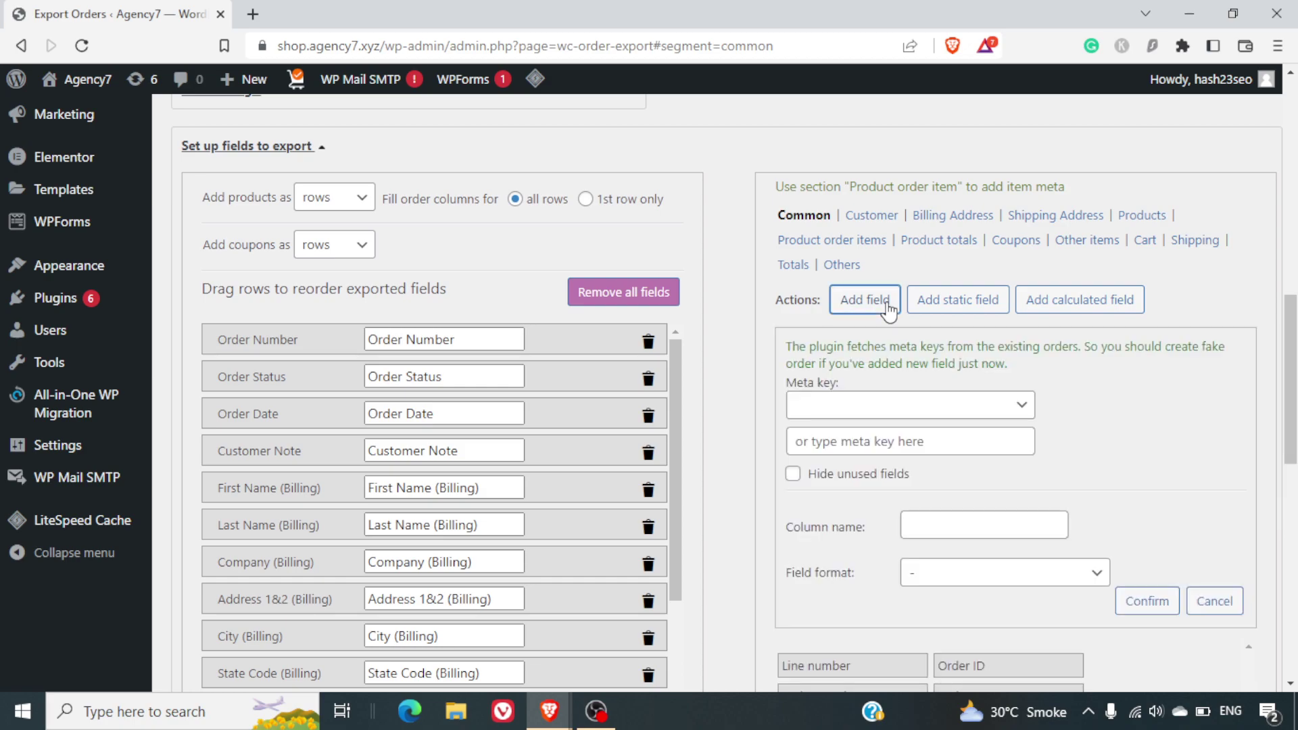
# Add meta key is_vat_exempt as a String field with column name 'vat'.
pyautogui.click(955, 417)
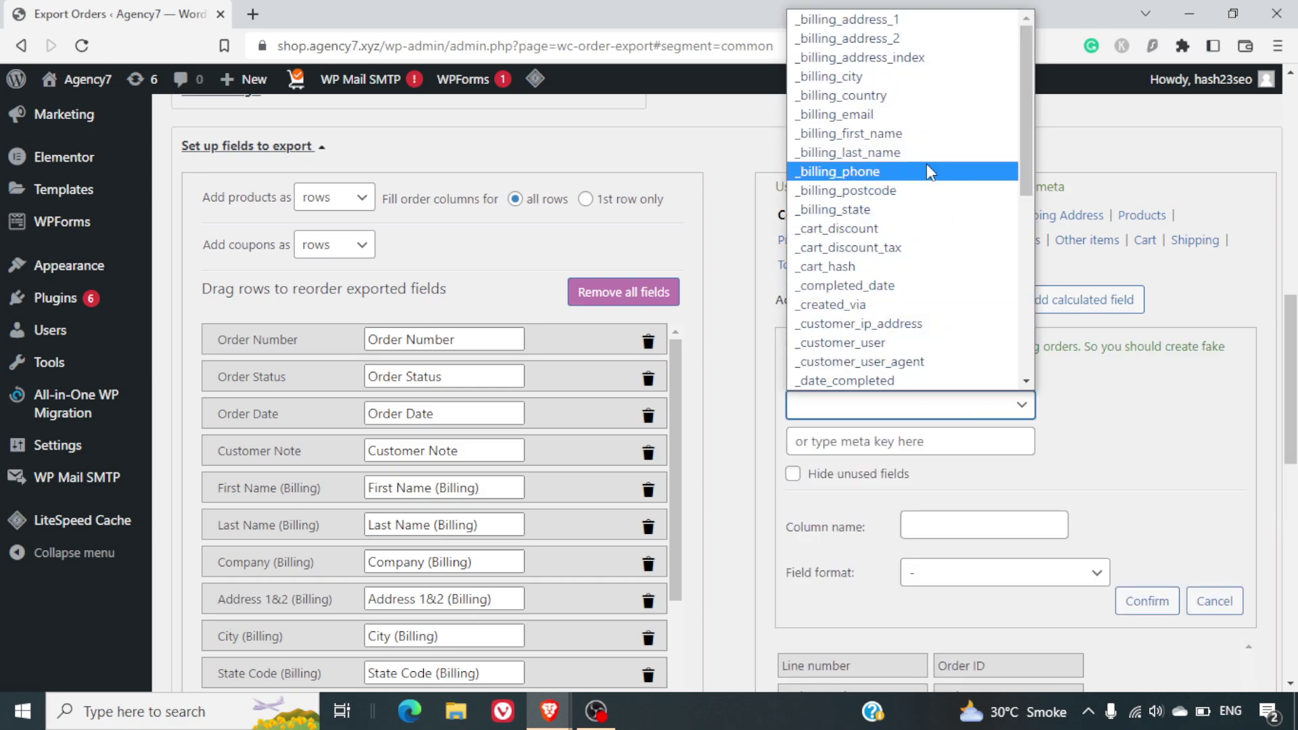
pyautogui.scroll(-6, 926, 203)
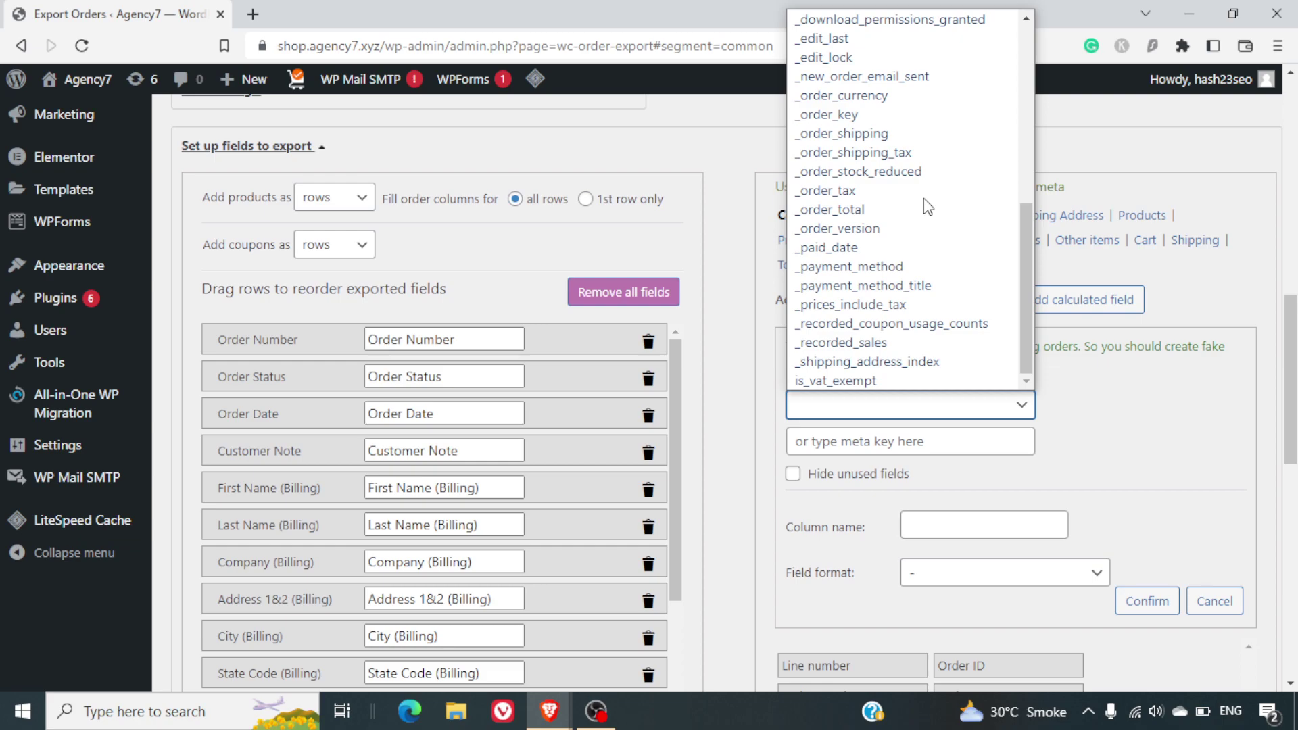
pyautogui.click(895, 380)
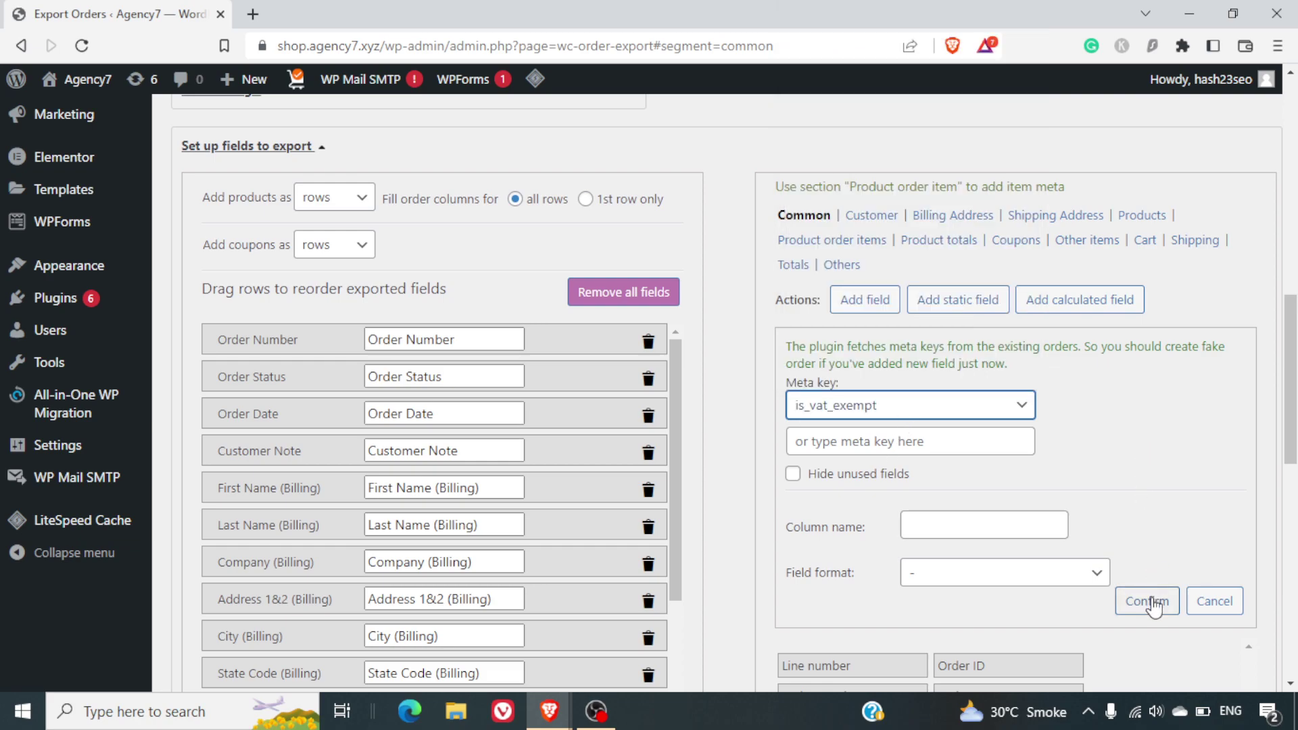
pyautogui.click(910, 450)
pyautogui.write('vat')
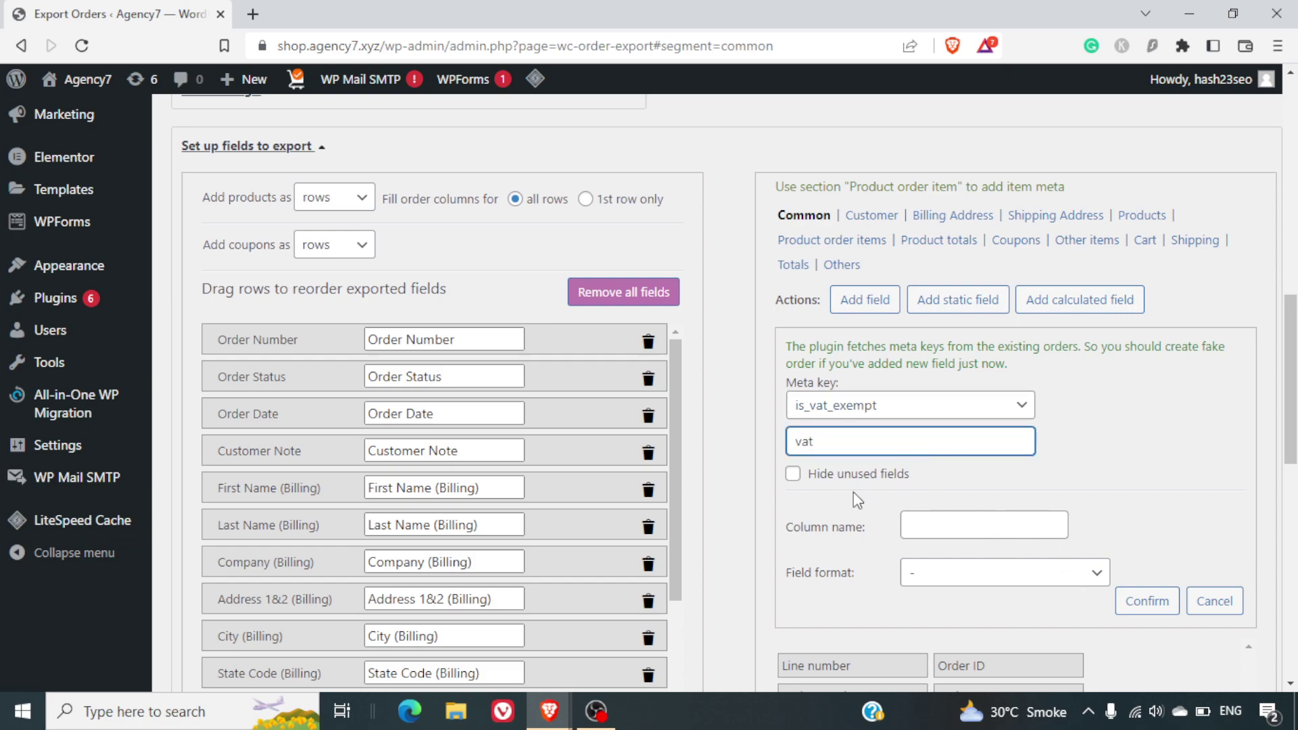
pyautogui.click(1148, 601)
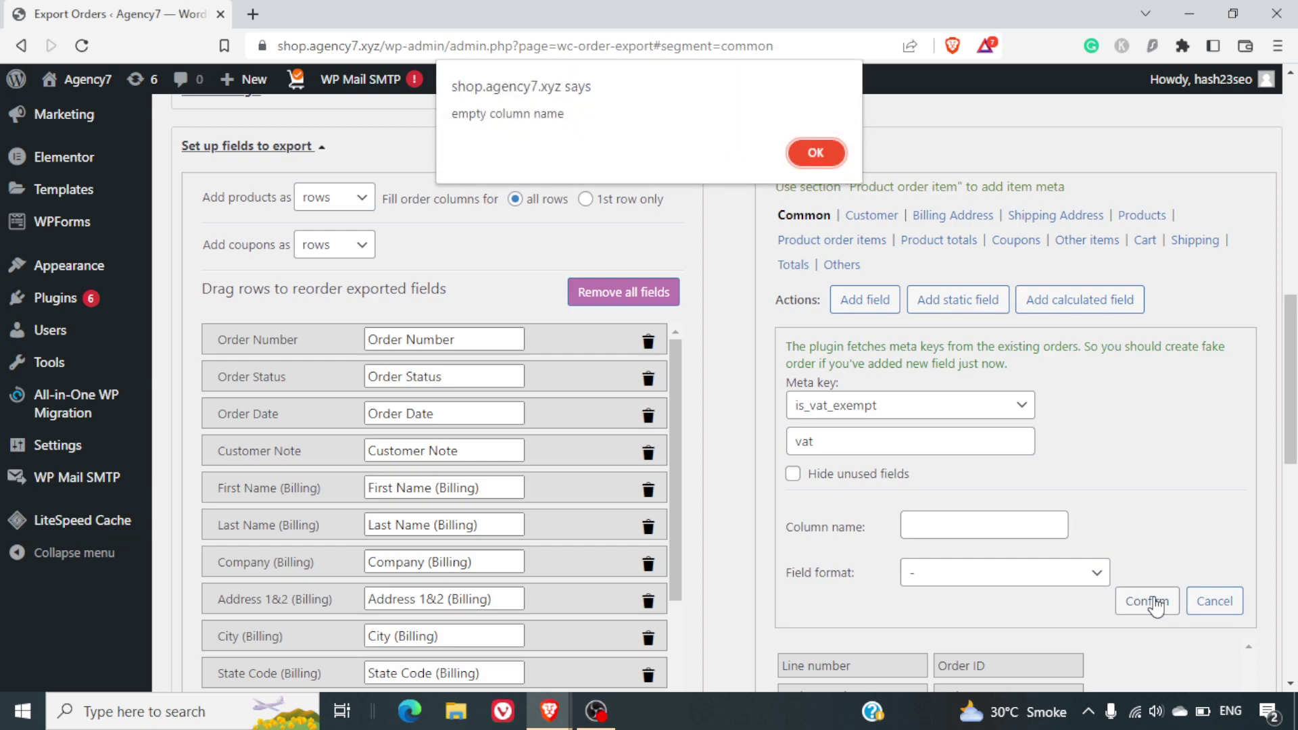
pyautogui.click(818, 142)
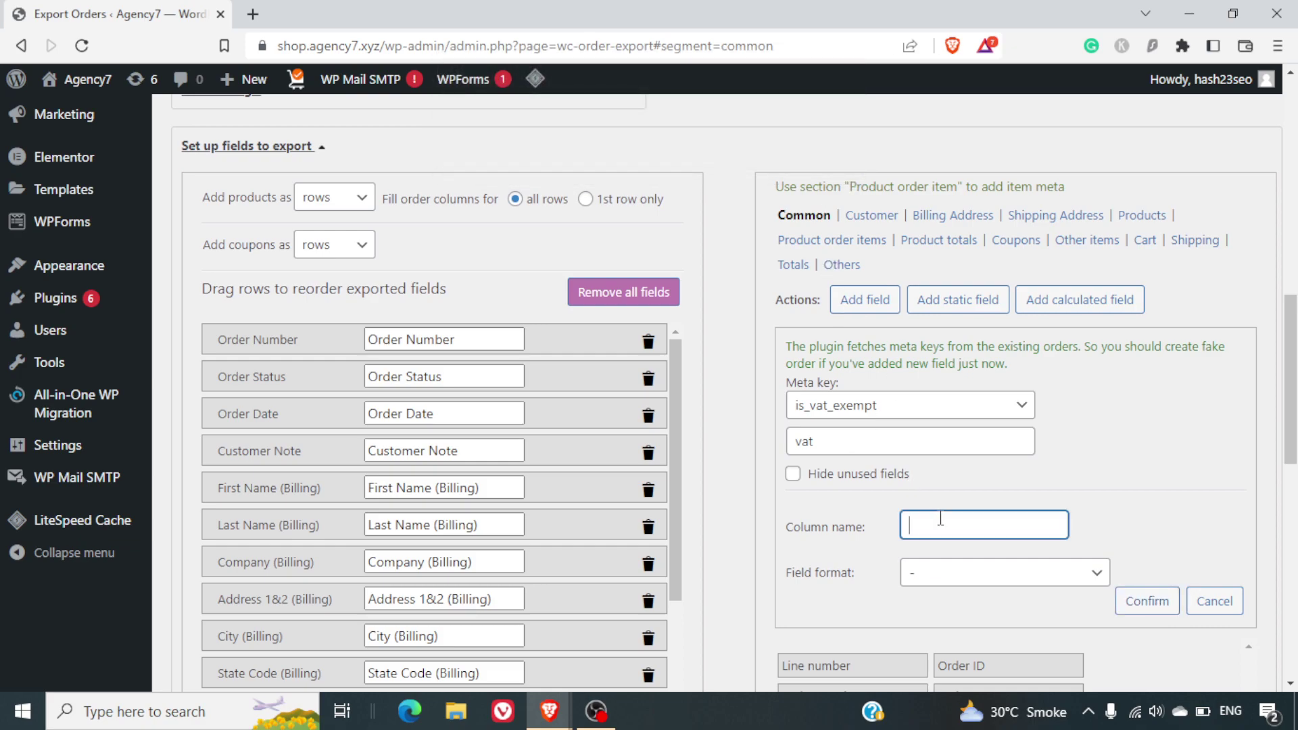
pyautogui.write('vat')
pyautogui.click(925, 593)
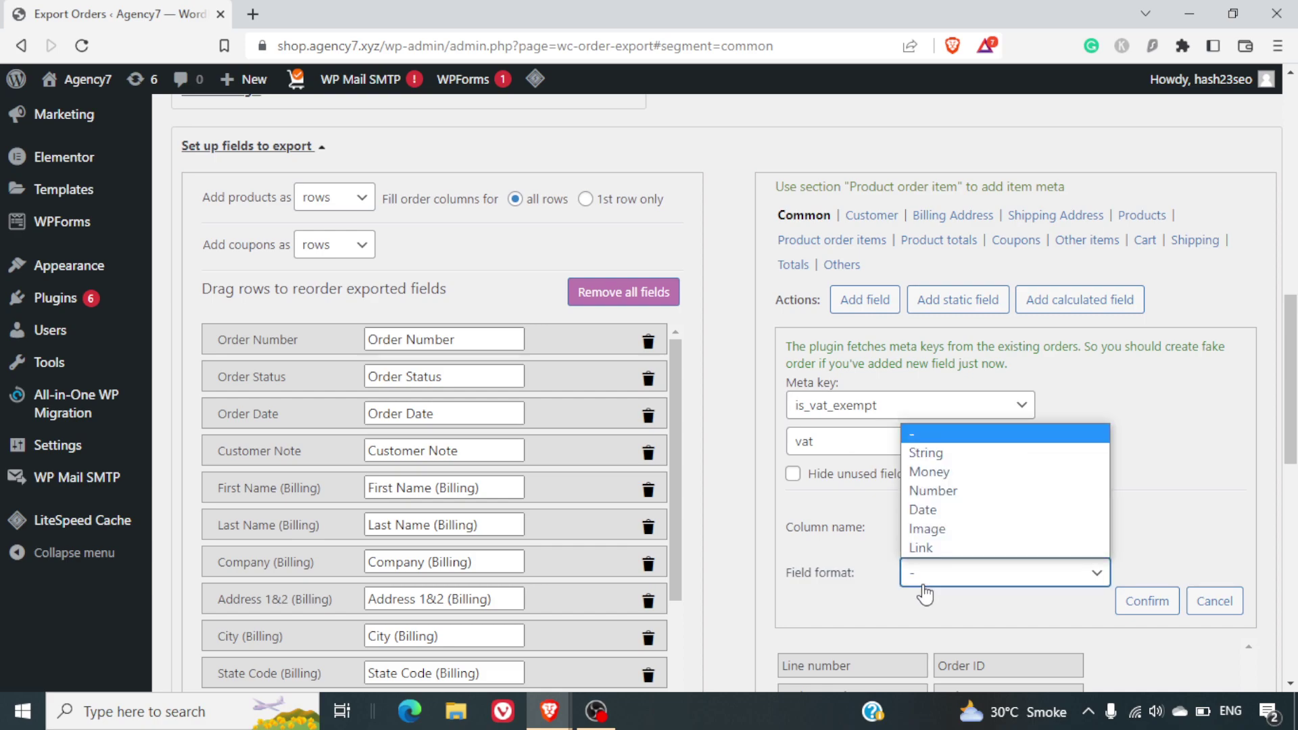
pyautogui.click(961, 457)
pyautogui.moveTo(960, 457); pyautogui.dragTo(1121, 659)
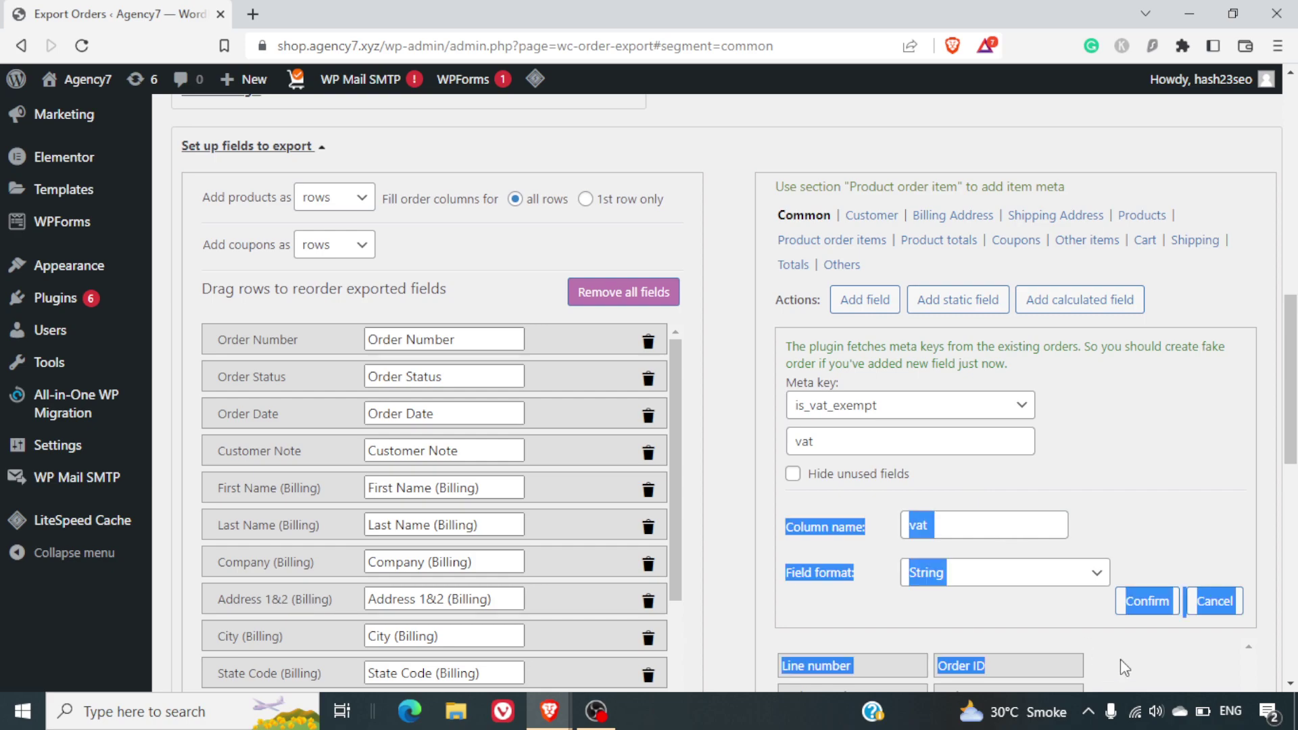
pyautogui.click(1145, 603)
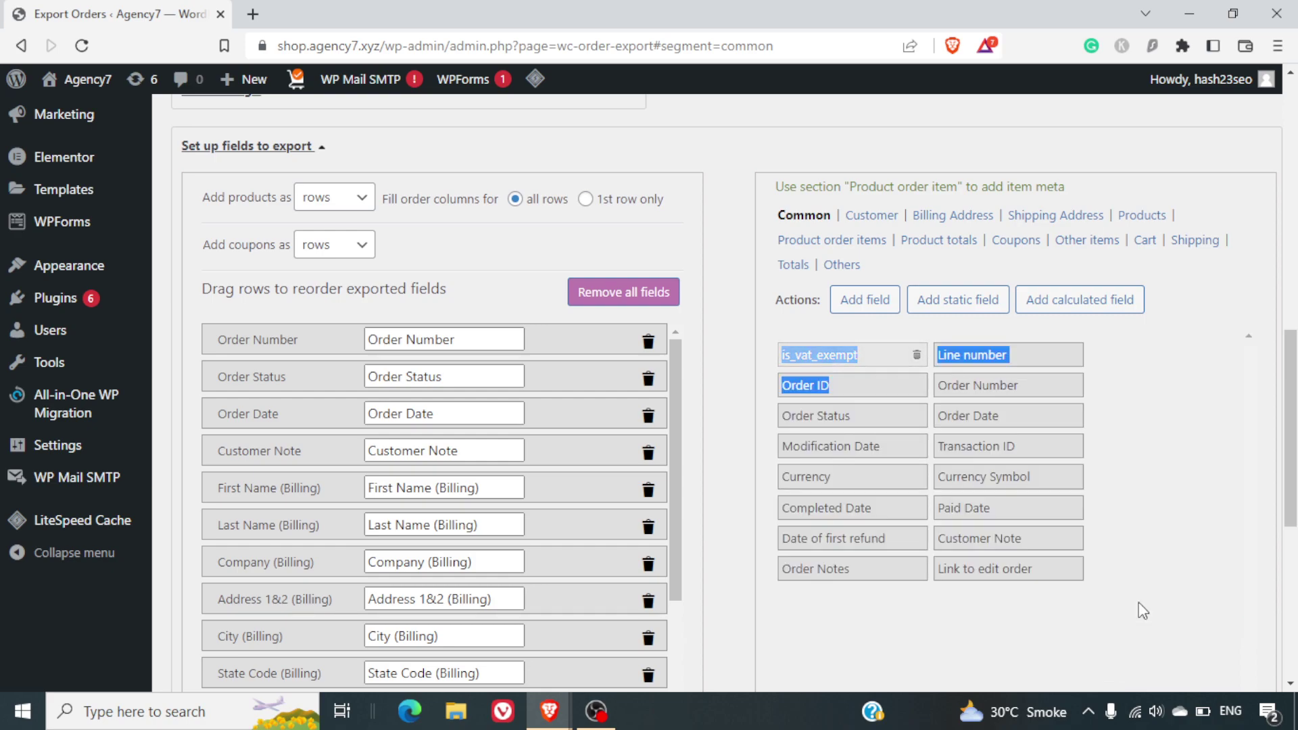
pyautogui.moveTo(824, 362); pyautogui.dragTo(571, 646)
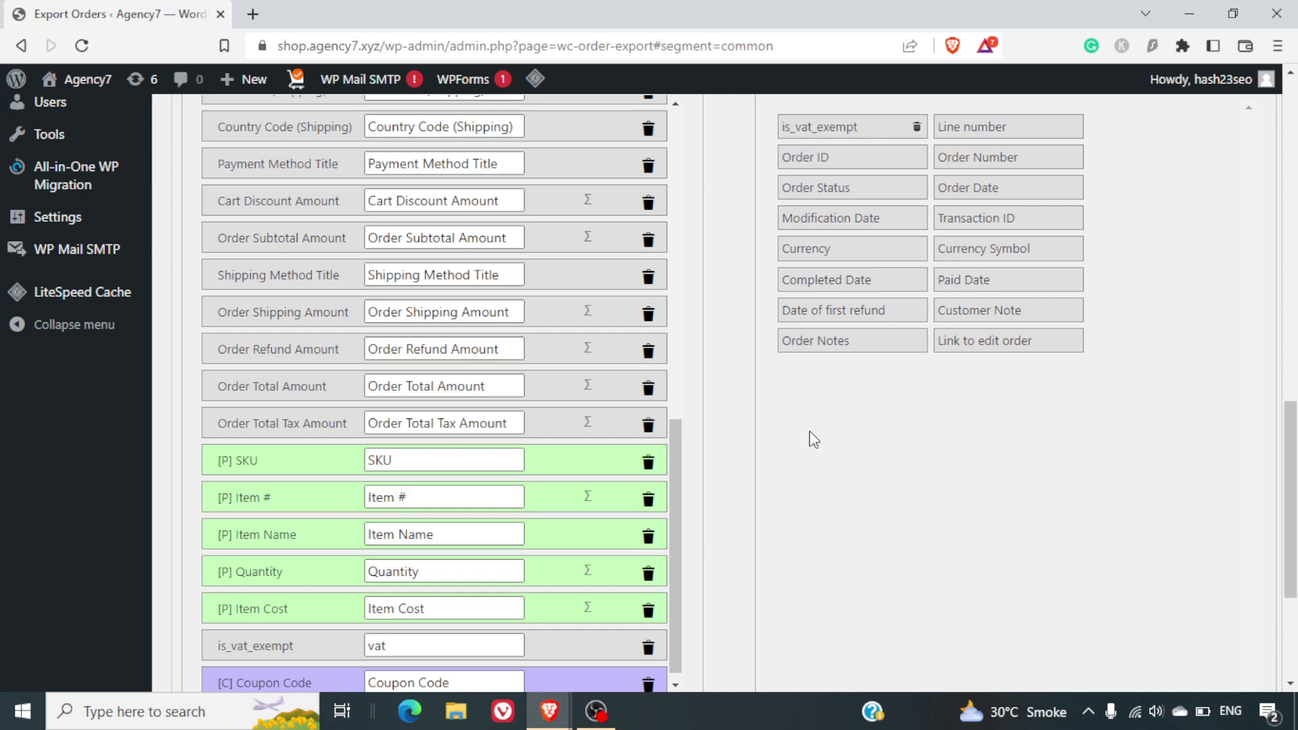
pyautogui.scroll(-4, 810, 433)
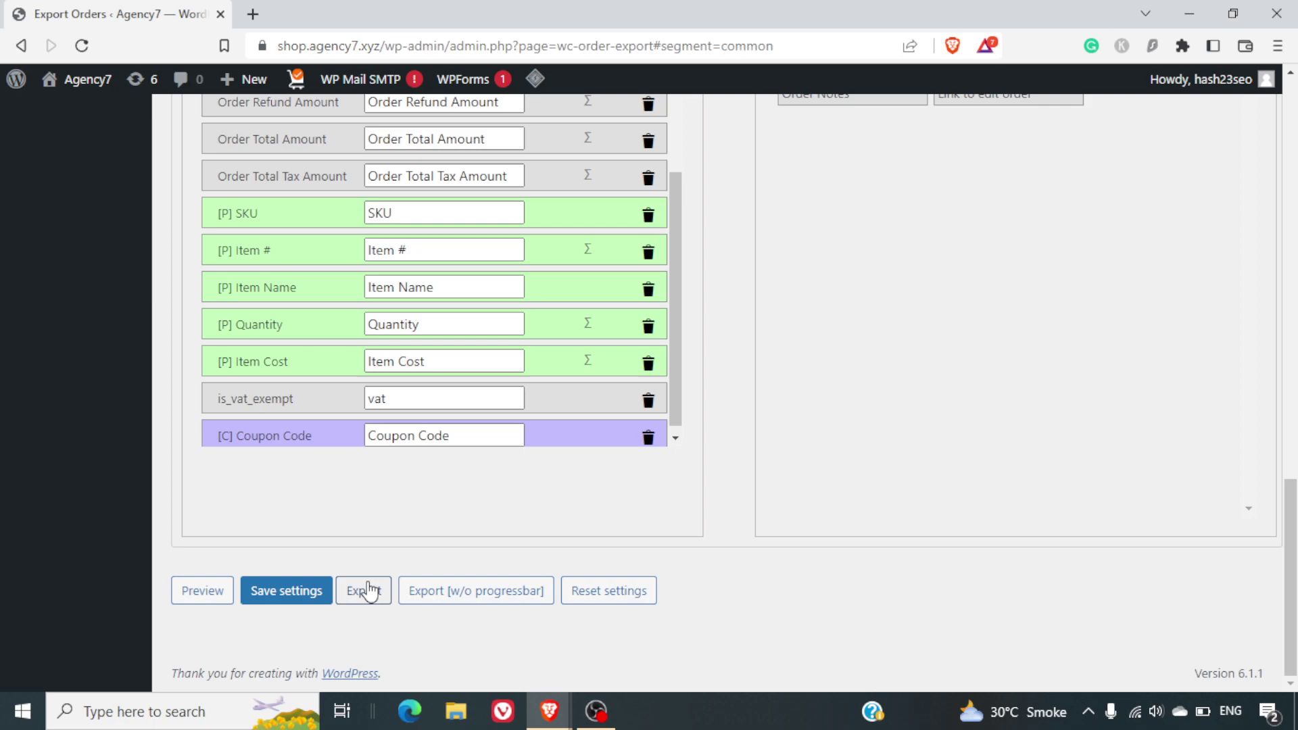
# Save the export settings and run Export to generate the orders XLSX file.
pyautogui.scroll(15, 784, 445)
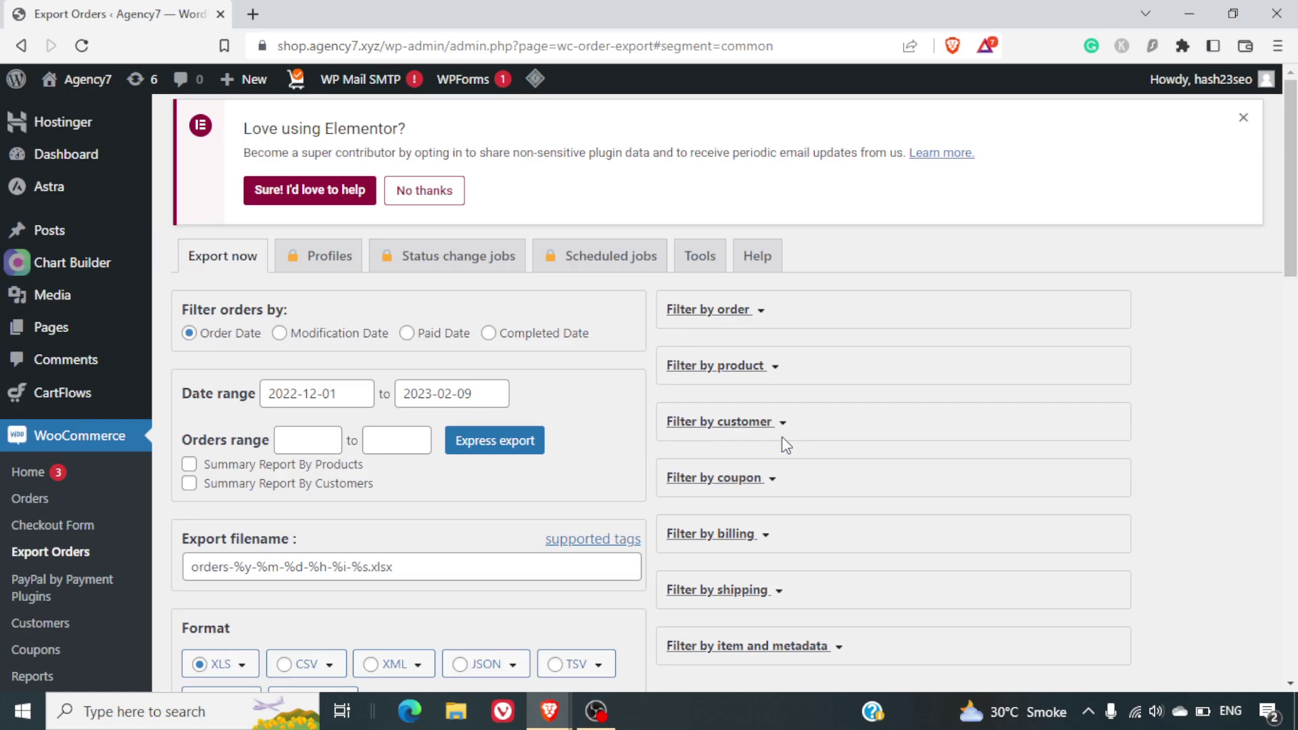
pyautogui.scroll(-15, 785, 445)
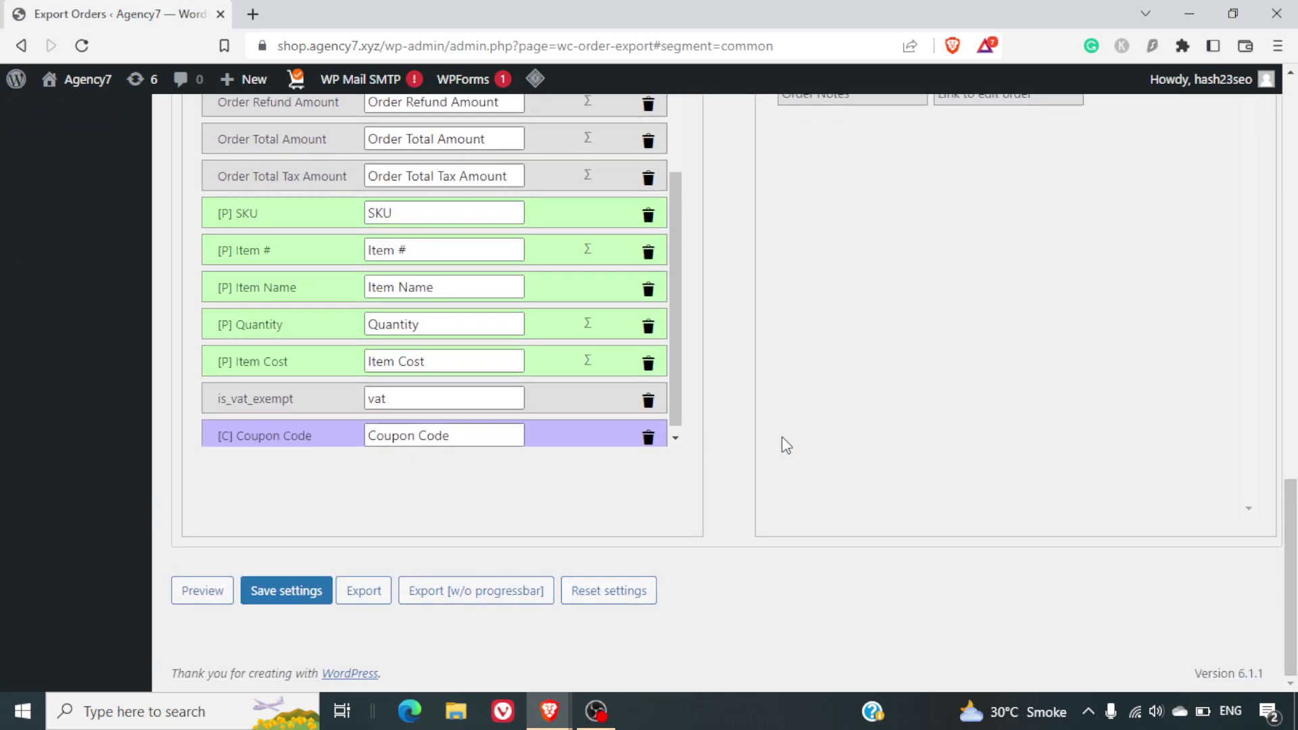
pyautogui.click(284, 605)
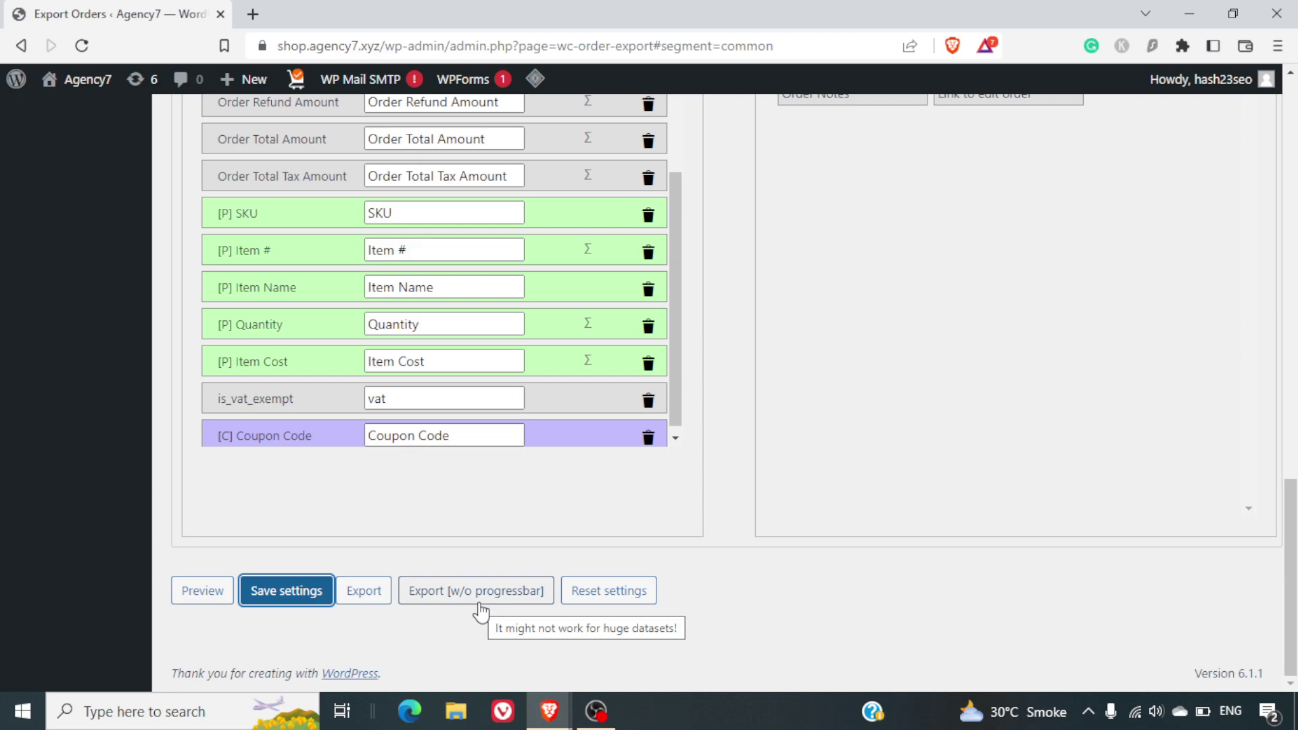
pyautogui.click(382, 594)
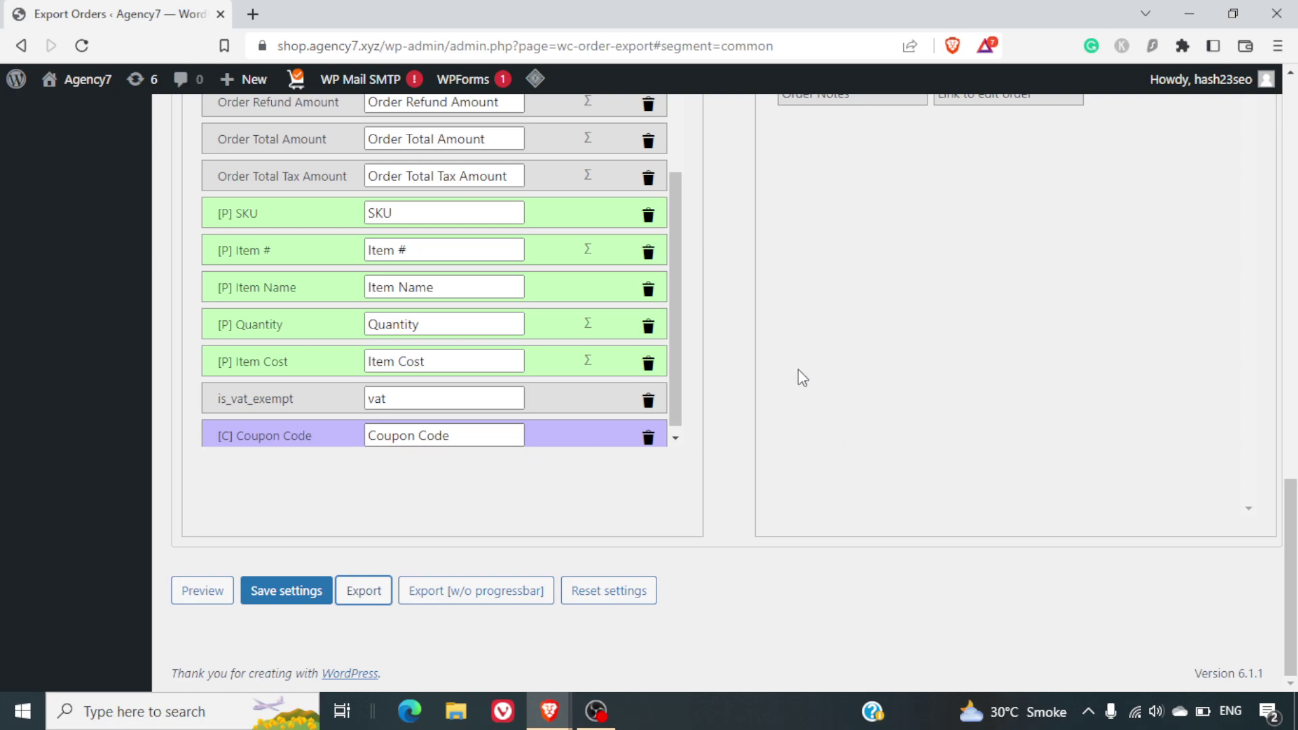
pyautogui.scroll(8, 756, 333)
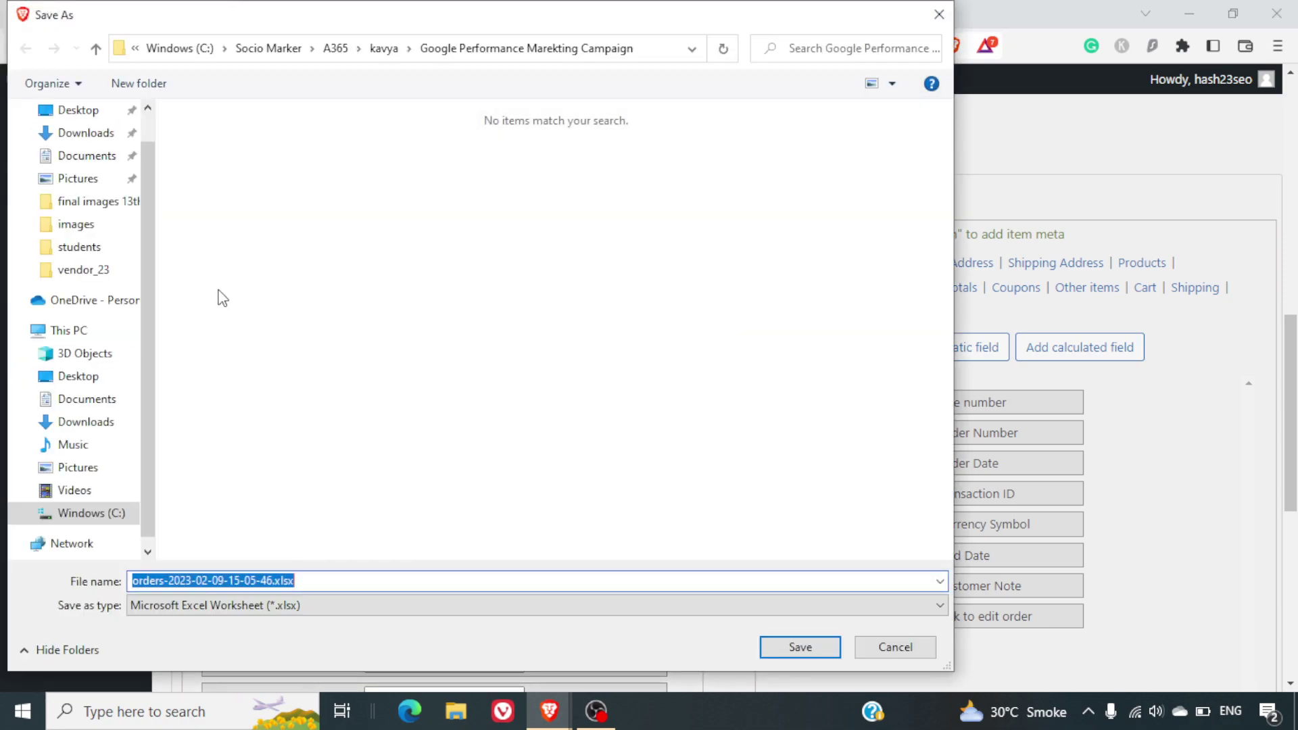
pyautogui.scroll(1, 71, 162)
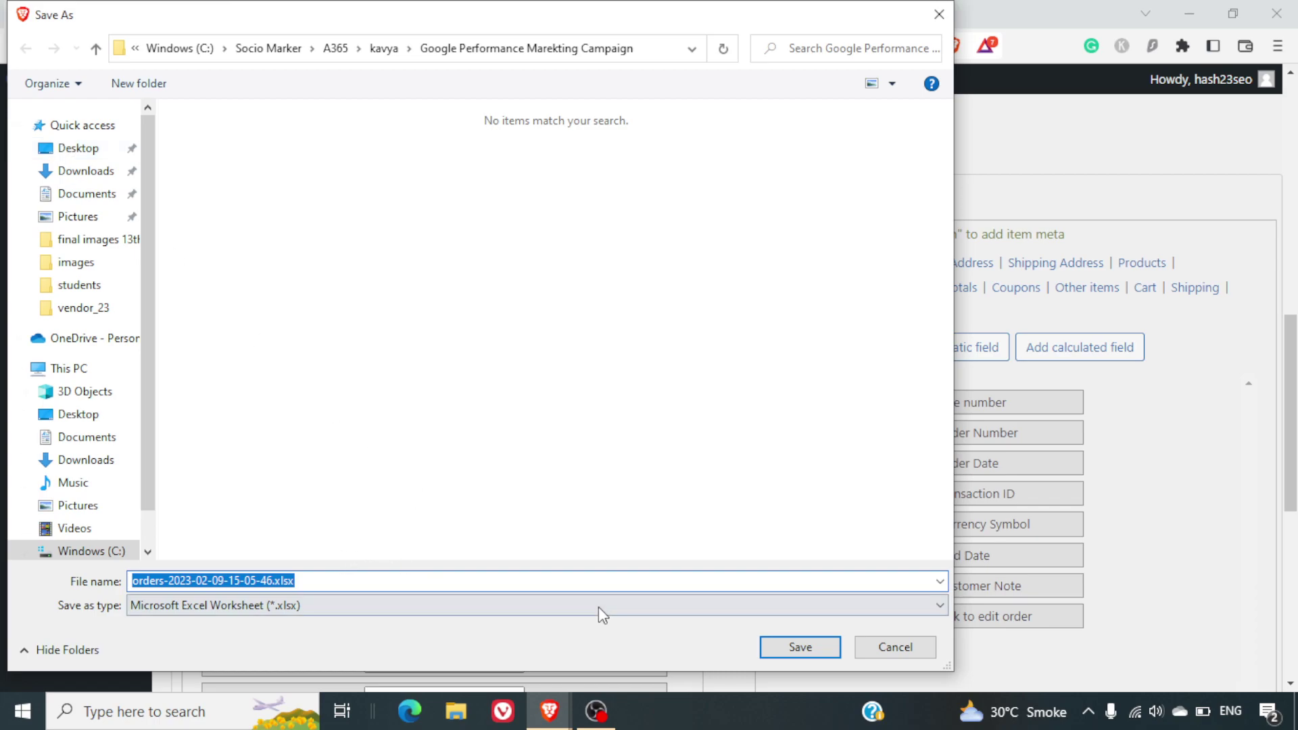
pyautogui.click(798, 648)
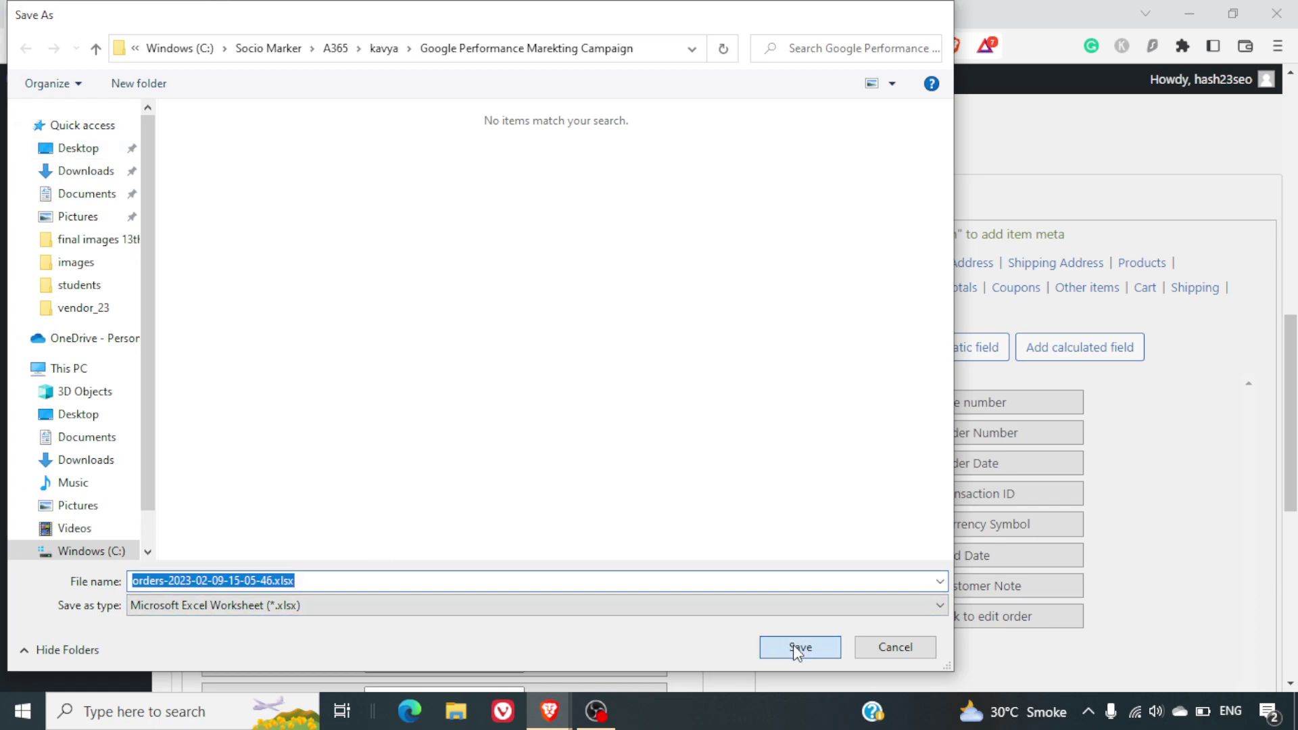
pyautogui.click(150, 671)
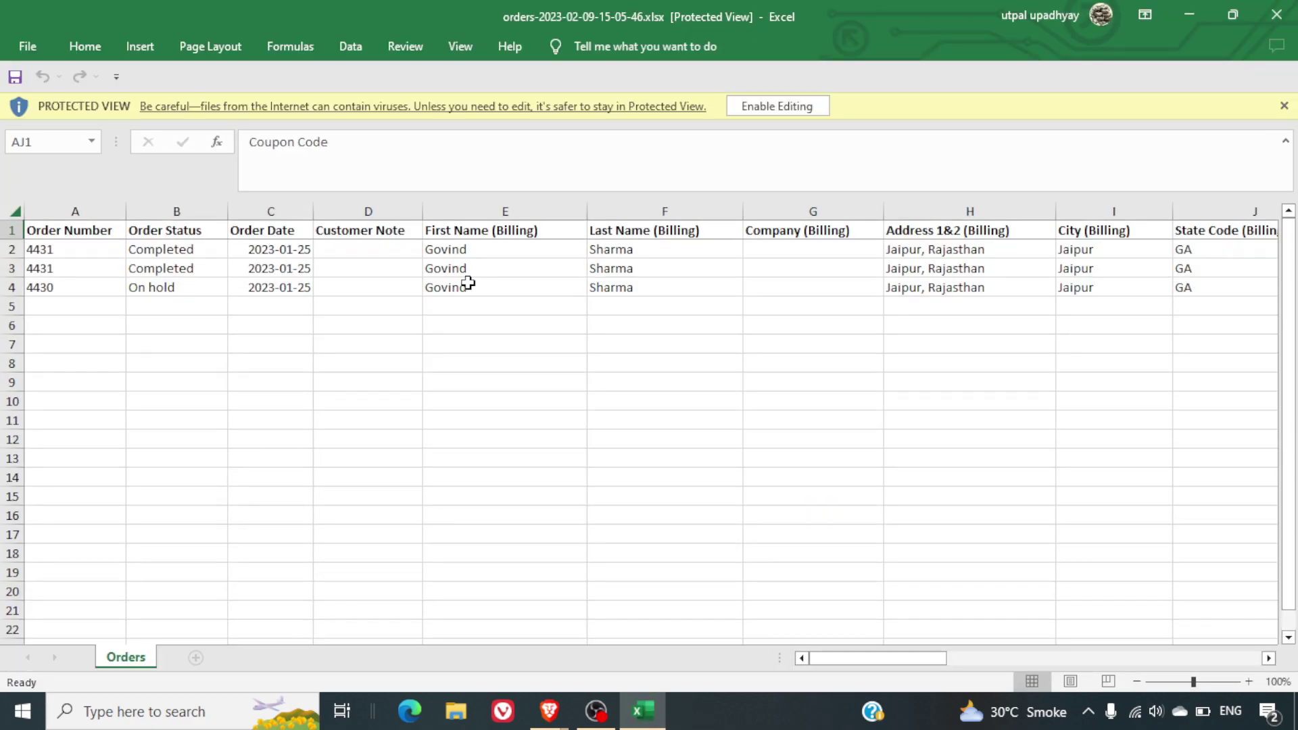
# Inspect the order numbers, dates, billing and shipping columns of the exported rows.
pyautogui.click(467, 284)
pyautogui.press('Left')
pyautogui.press('Left')
pyautogui.press('Left')
pyautogui.press('Left')
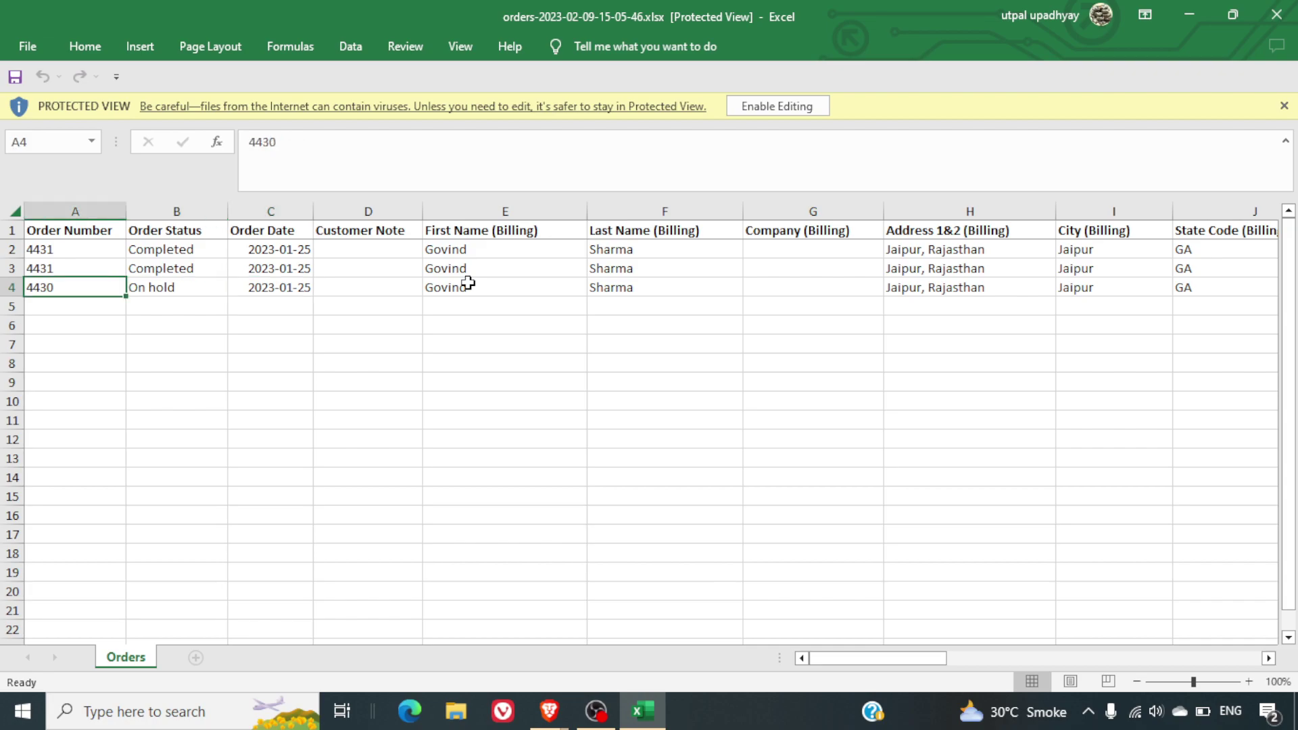
pyautogui.press('Up')
pyautogui.press('Up')
pyautogui.press('Down')
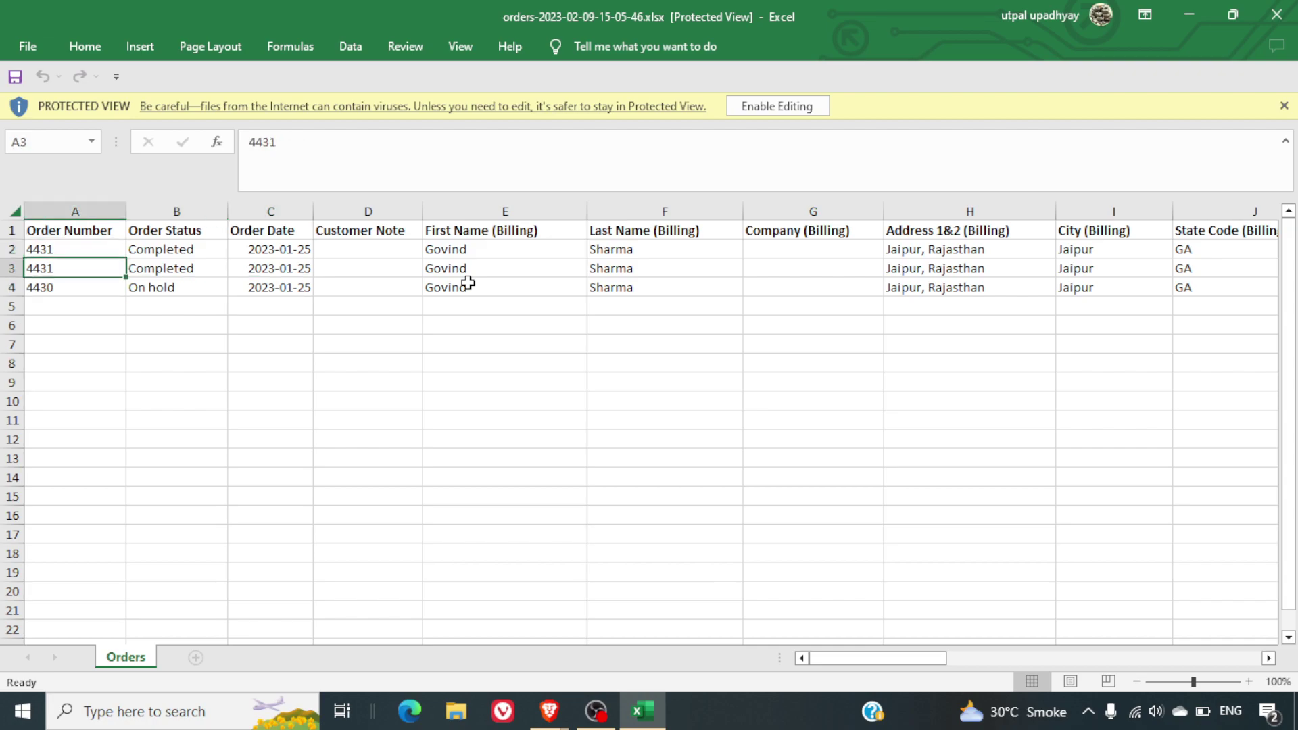
pyautogui.press('Right')
pyautogui.press('Right')
pyautogui.press('Right')
pyautogui.press('Left')
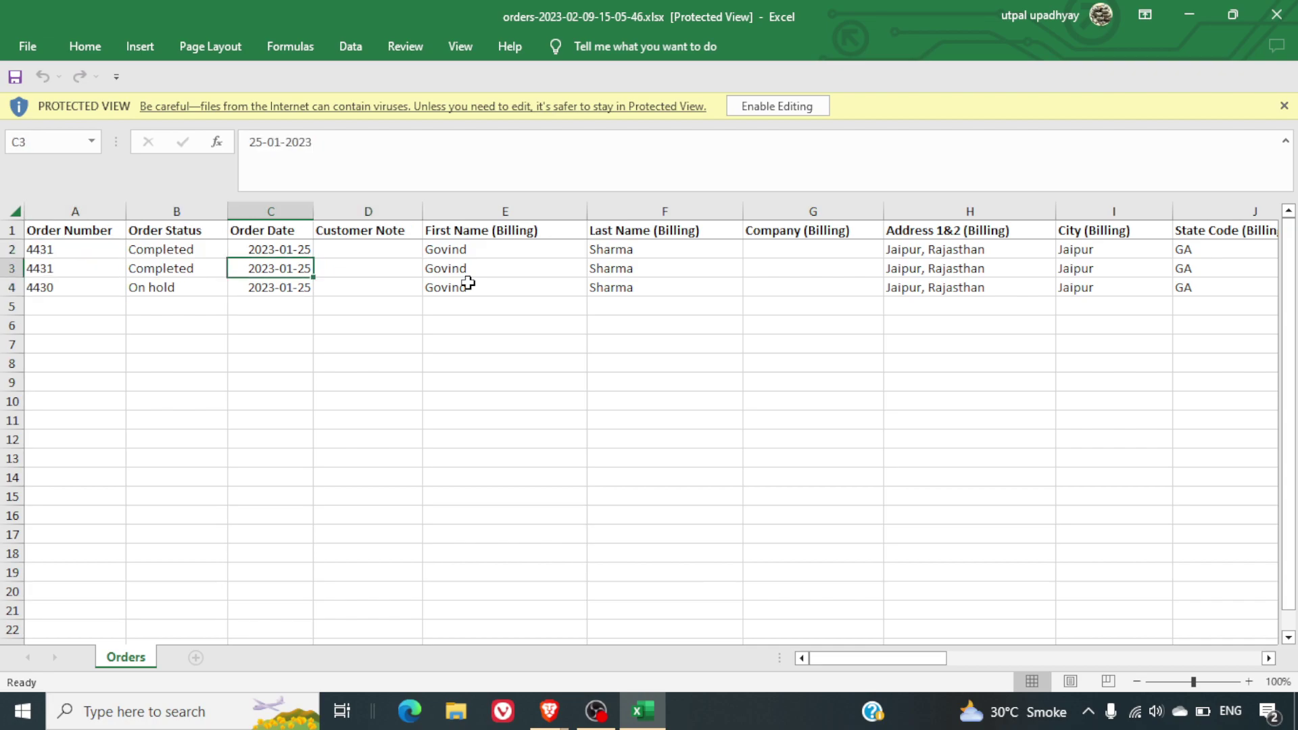
pyautogui.press('Up')
pyautogui.press('Right')
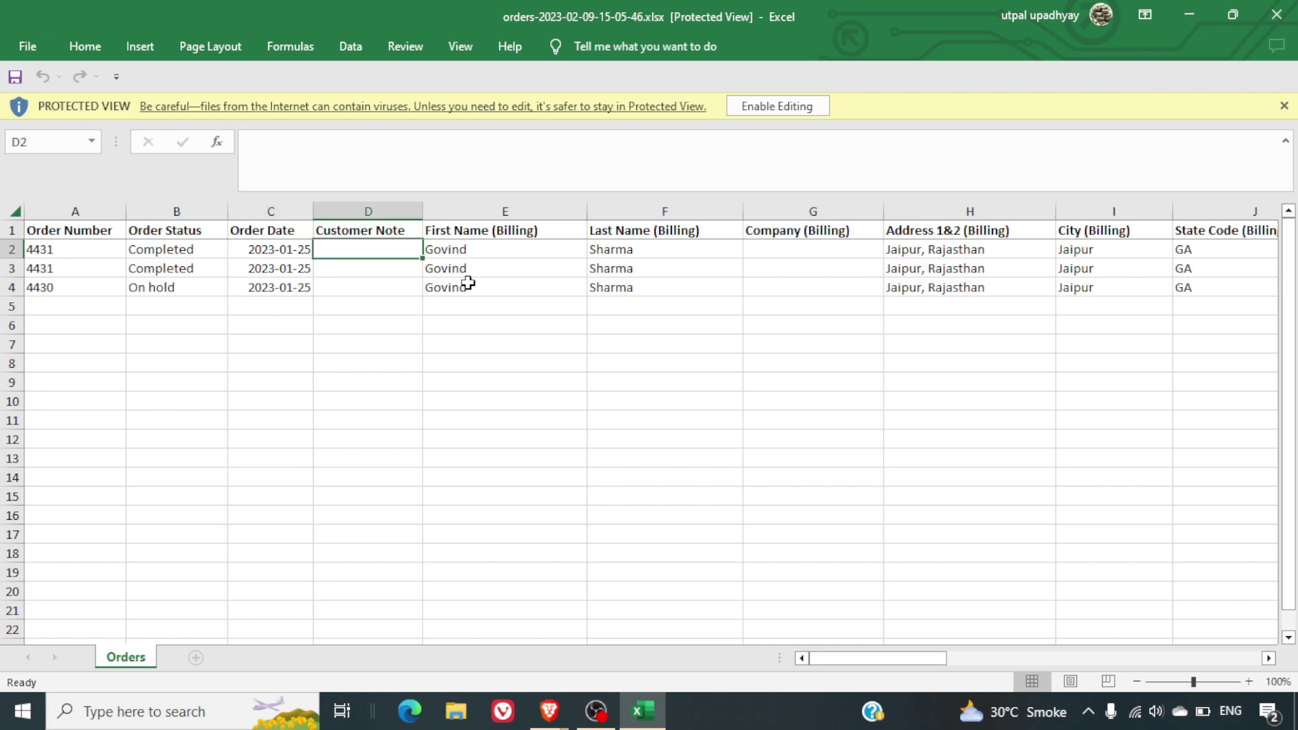
pyautogui.press('Left')
pyautogui.press('Right')
pyautogui.press('Right')
pyautogui.press('Right')
pyautogui.press('Right')
pyautogui.press('Right')
pyautogui.press('Right')
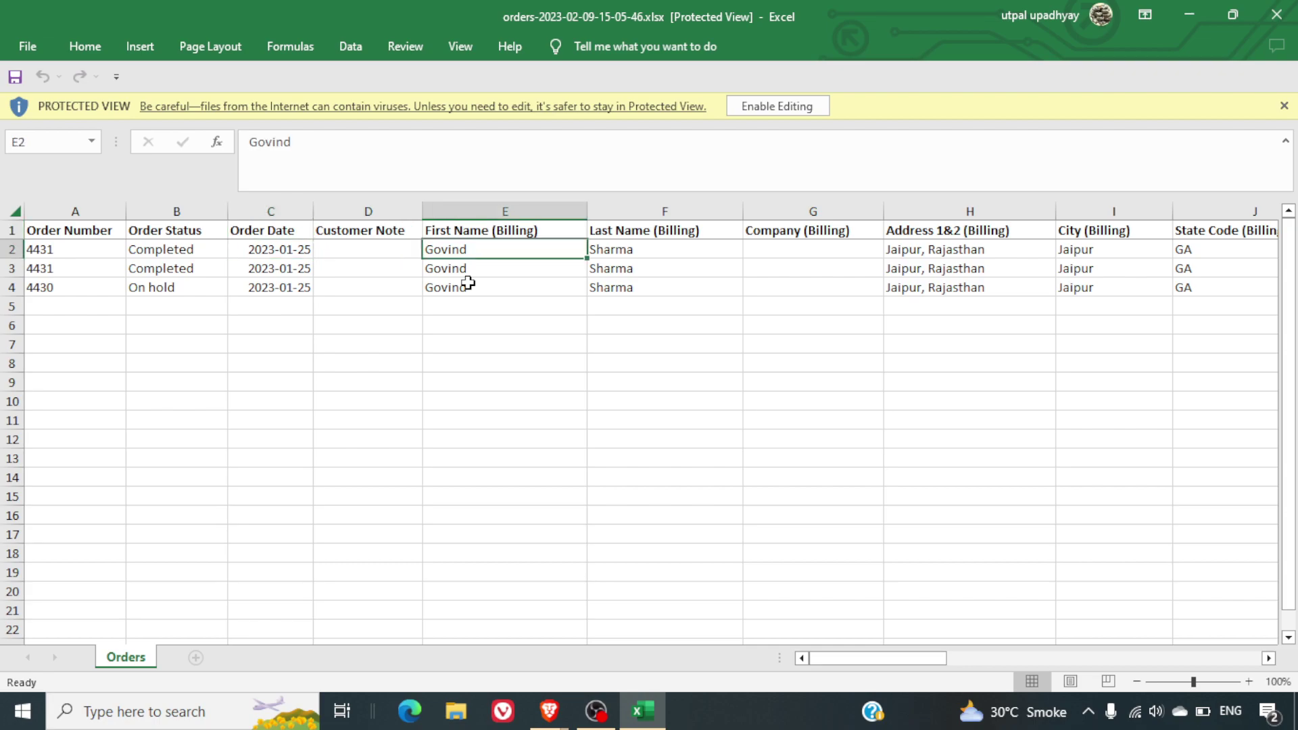
pyautogui.press('Right')
pyautogui.press('Right')
pyautogui.press('Right')
pyautogui.press('Right')
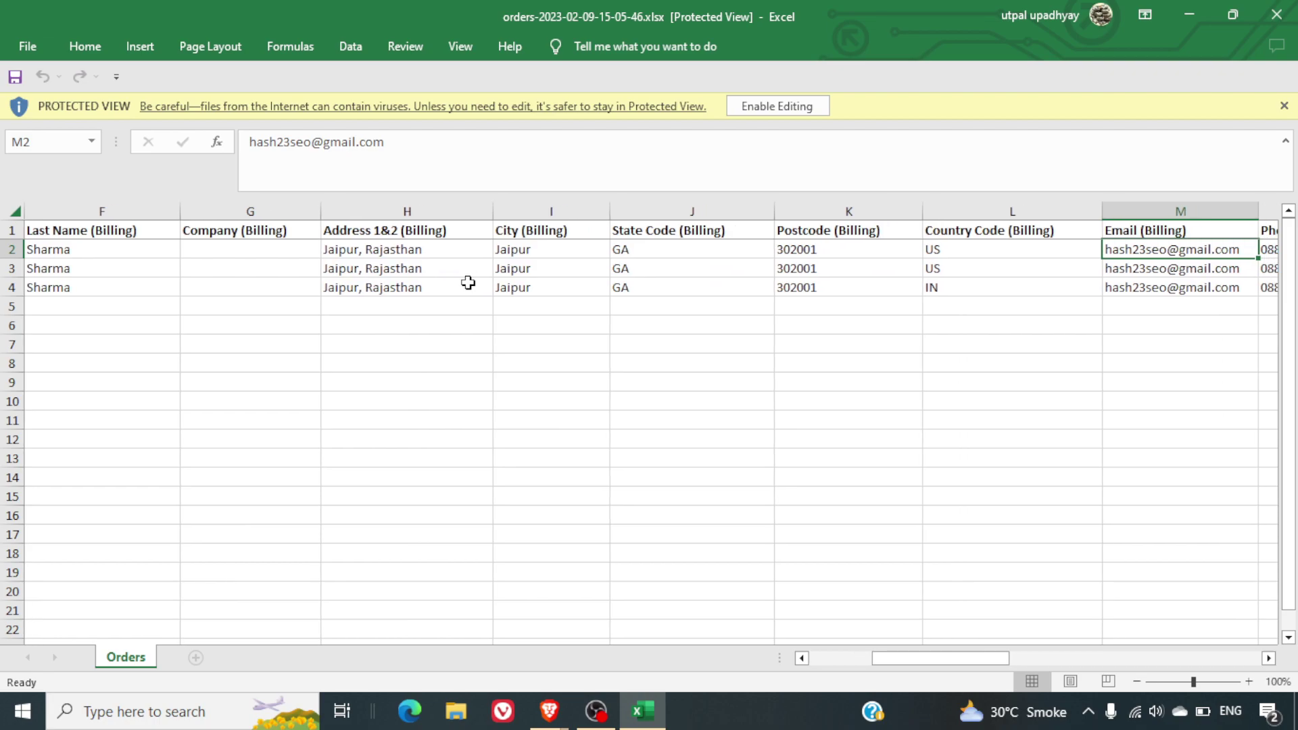
pyautogui.press('Left')
pyautogui.press('Right')
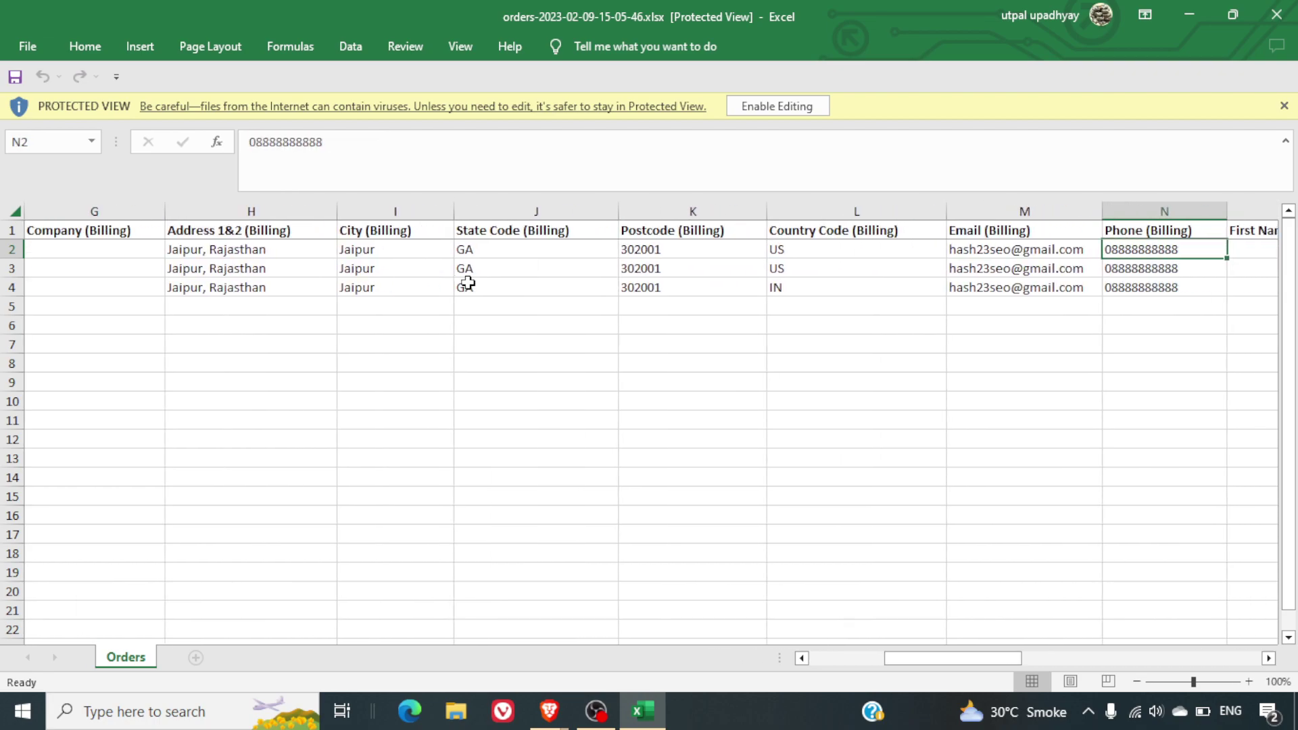
pyautogui.press('Right')
pyautogui.press('Right')
pyautogui.press('Right')
pyautogui.press('Right')
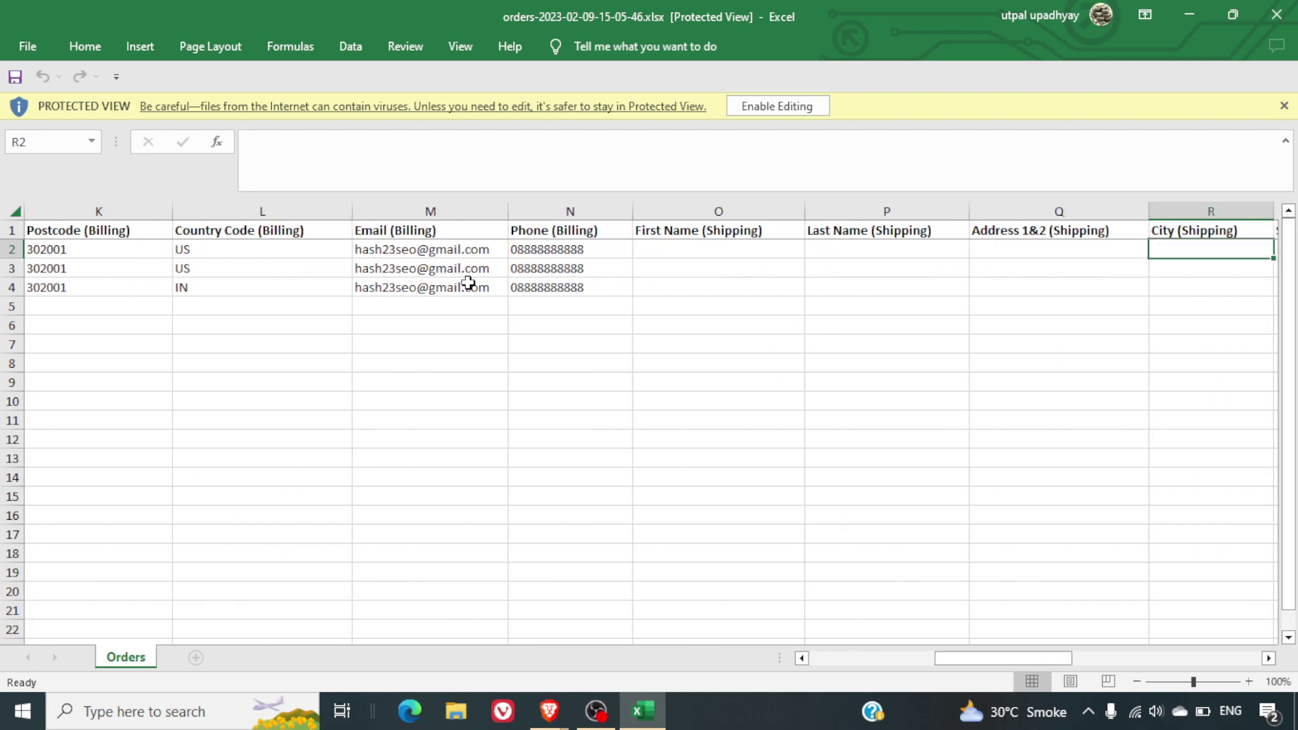
# Check payment, totals and the vat column ('no') through Coupon Code, then return to WordPress.
pyautogui.press('Left')
pyautogui.press('Right')
pyautogui.press('Right')
pyautogui.press('Right')
pyautogui.press('Right')
pyautogui.press('Right')
pyautogui.press('Right')
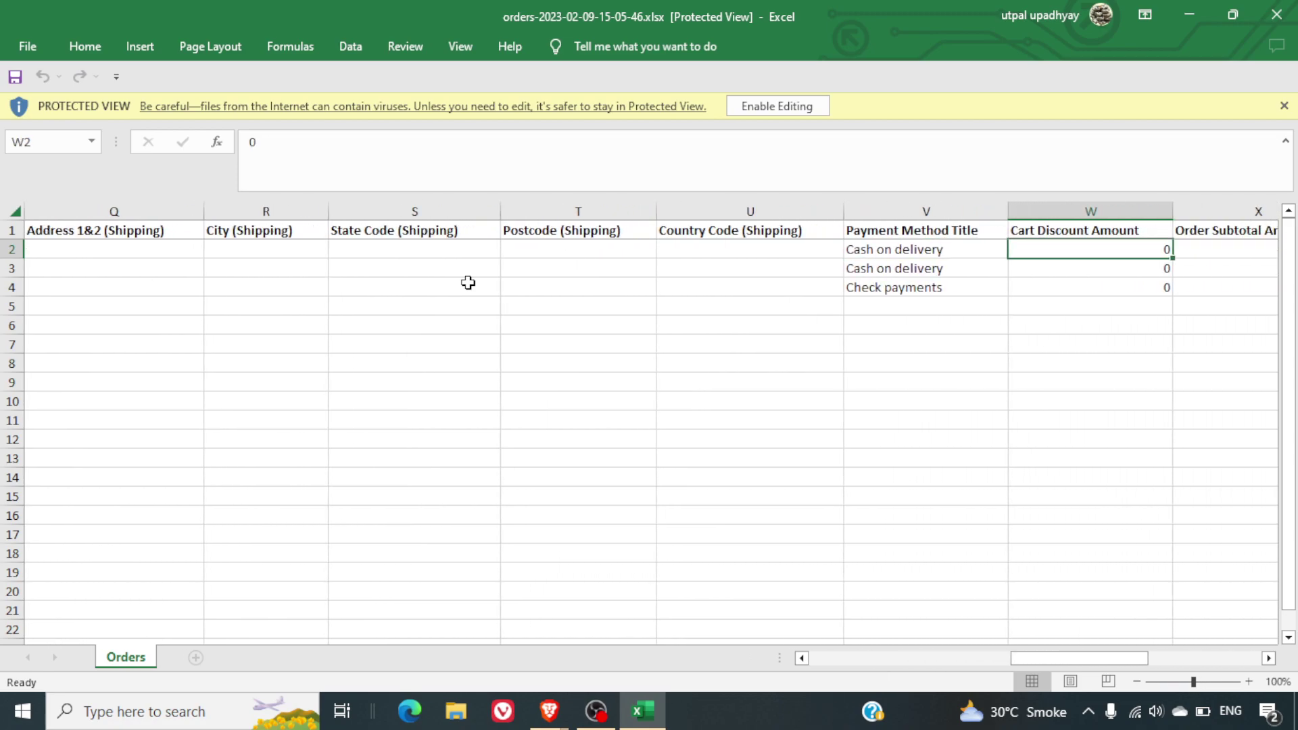
pyautogui.press('Left')
pyautogui.press('Left')
pyautogui.press('Right')
pyautogui.press('Right')
pyautogui.press('Left')
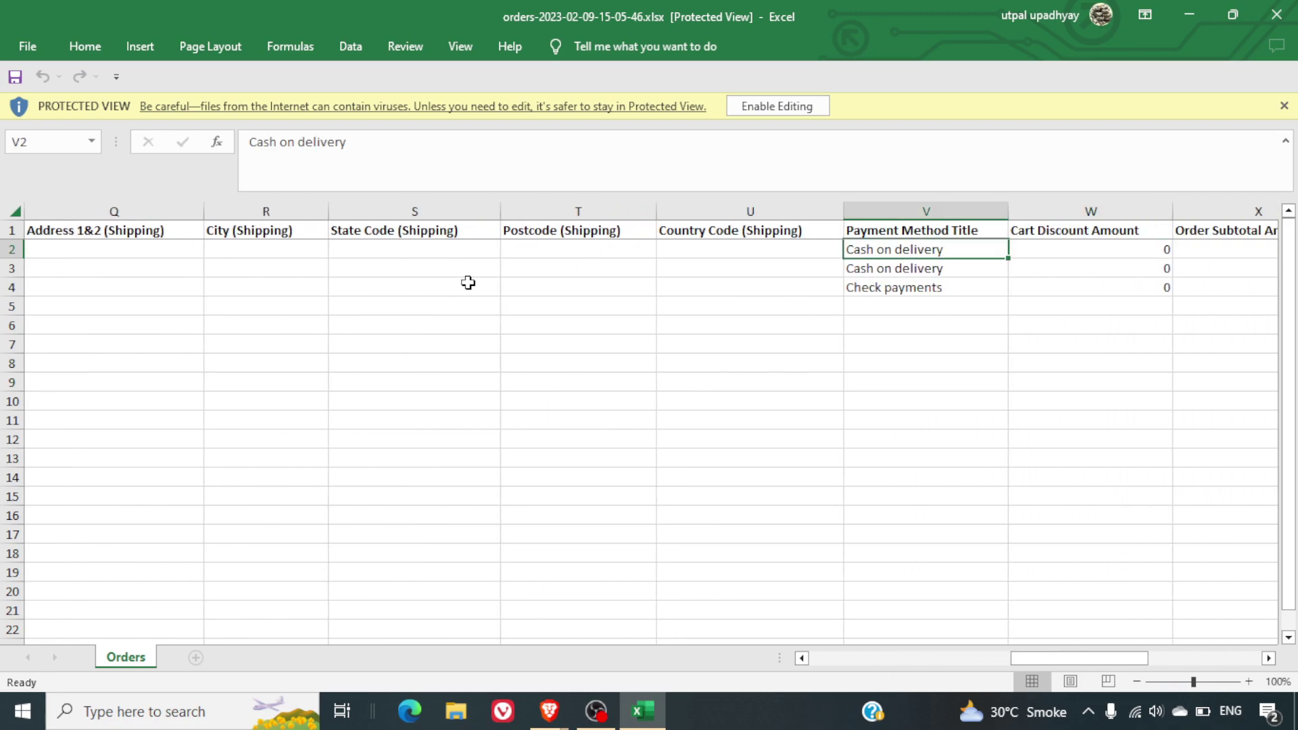
pyautogui.press('Right')
pyautogui.press('Right')
pyautogui.press('Right')
pyautogui.press('Right')
pyautogui.press('Right')
pyautogui.press('Right')
pyautogui.press('Right')
pyautogui.press('Right')
pyautogui.press('Right')
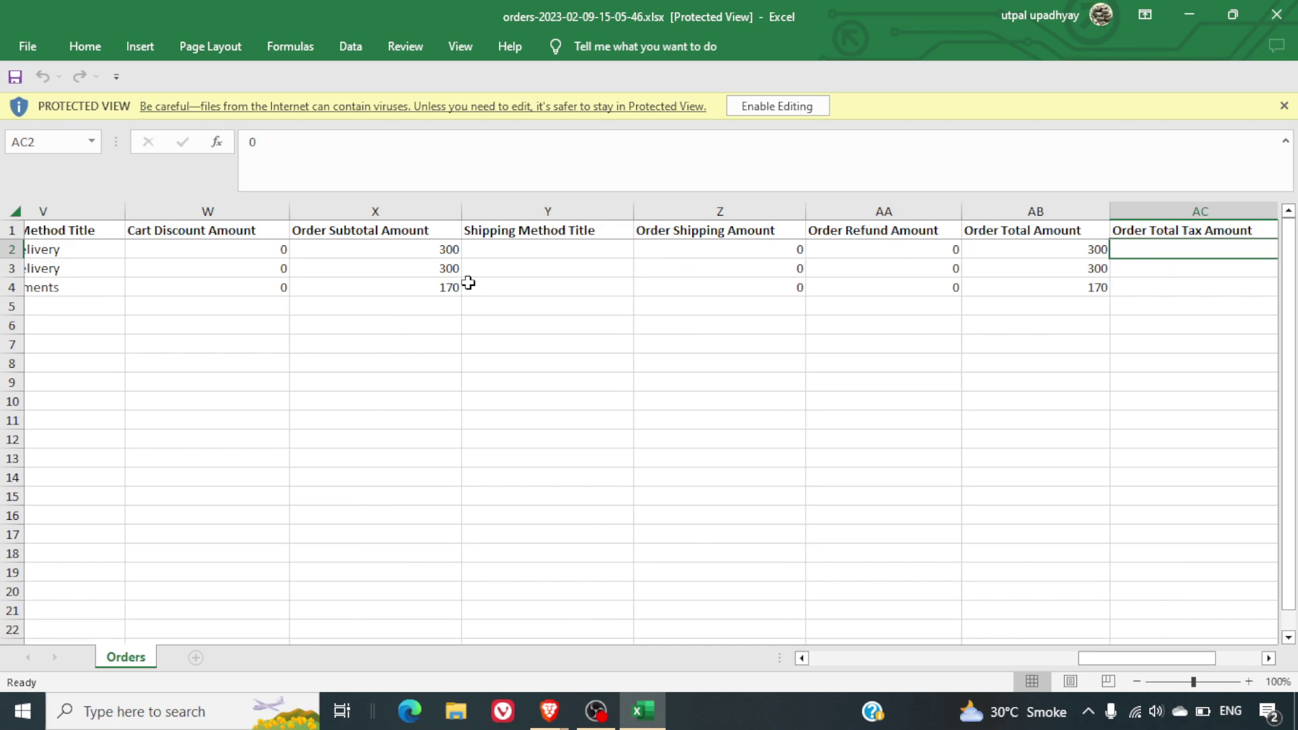
pyautogui.press('Right')
pyautogui.press('Right')
pyautogui.press('Right')
pyautogui.press('Right')
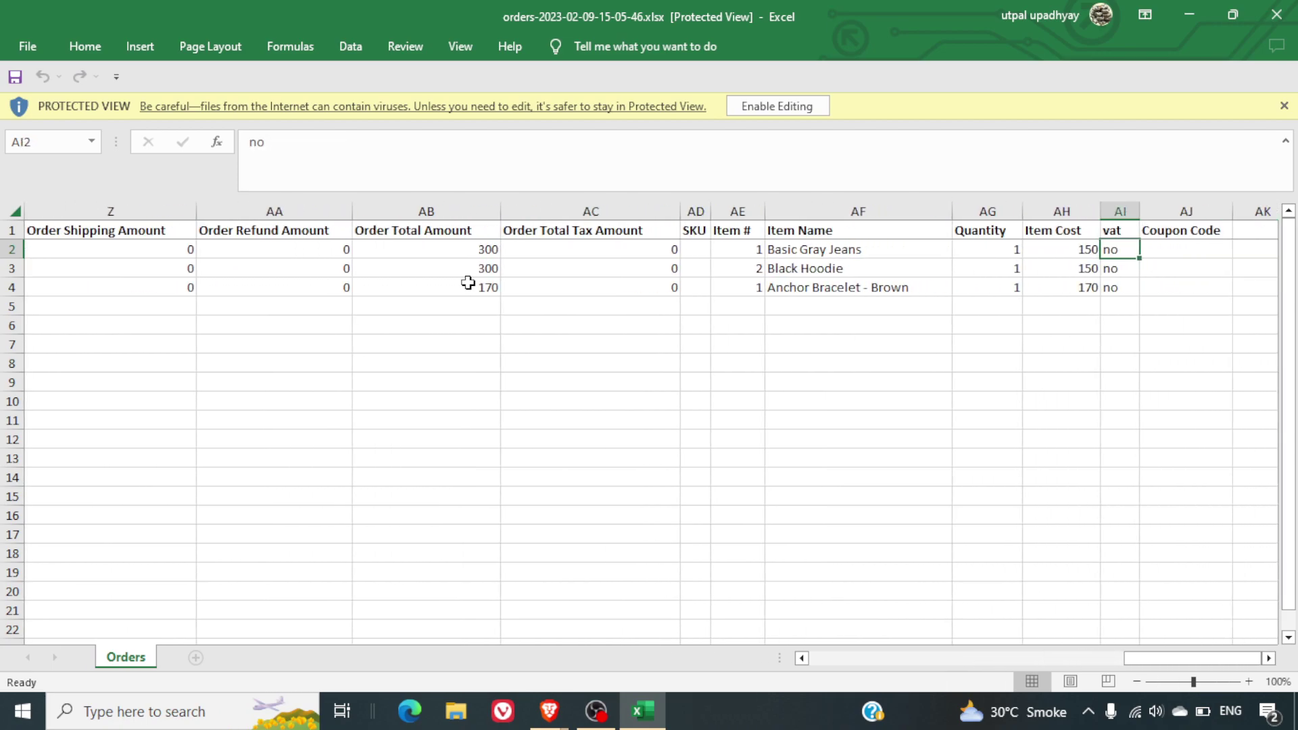
pyautogui.hotkey('ctrl', 'Right')
pyautogui.hotkey('ctrl', 'Left')
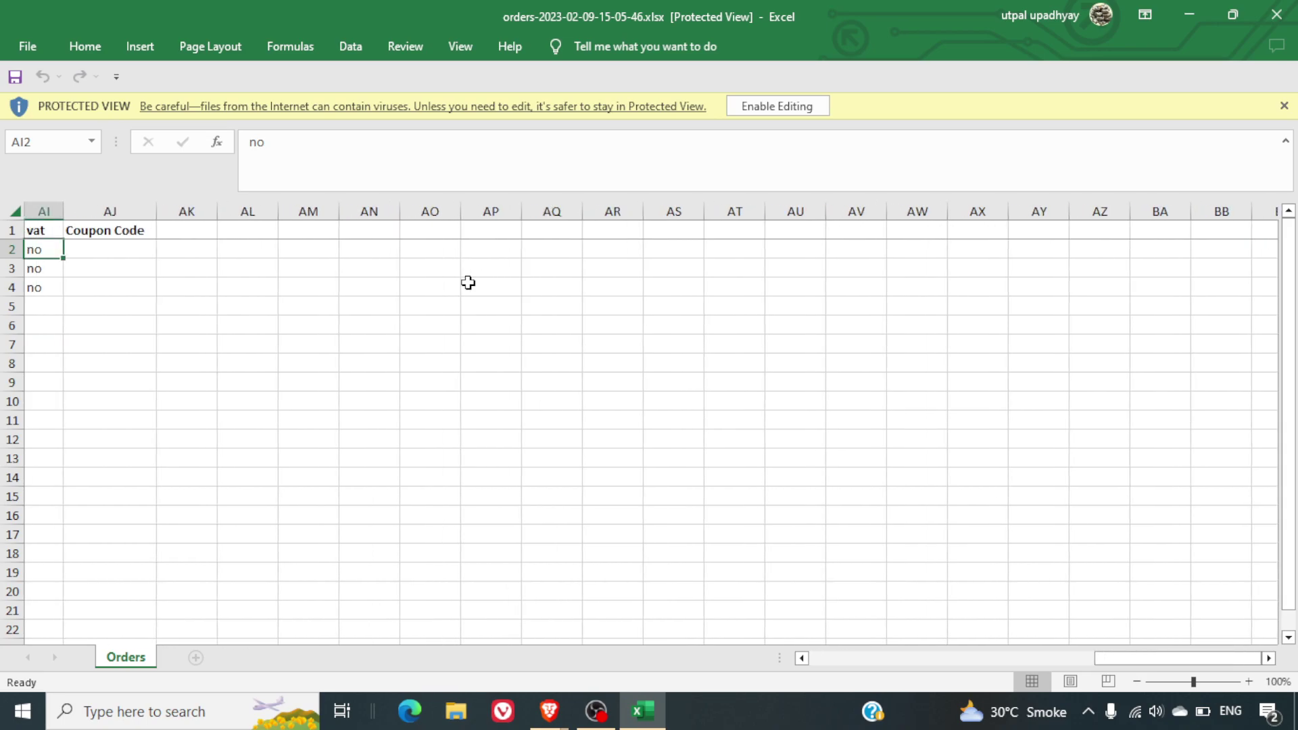
pyautogui.hotkey('alt', 'Tab')
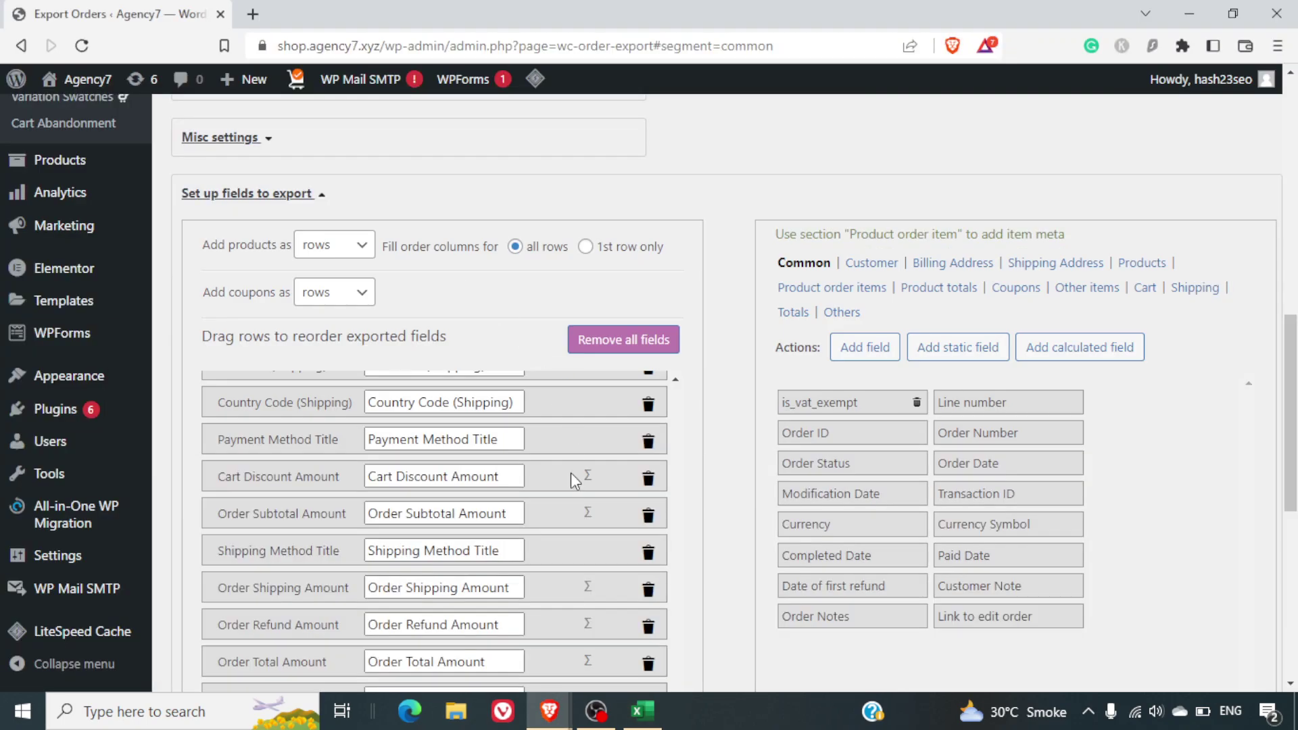
pyautogui.scroll(10, 572, 476)
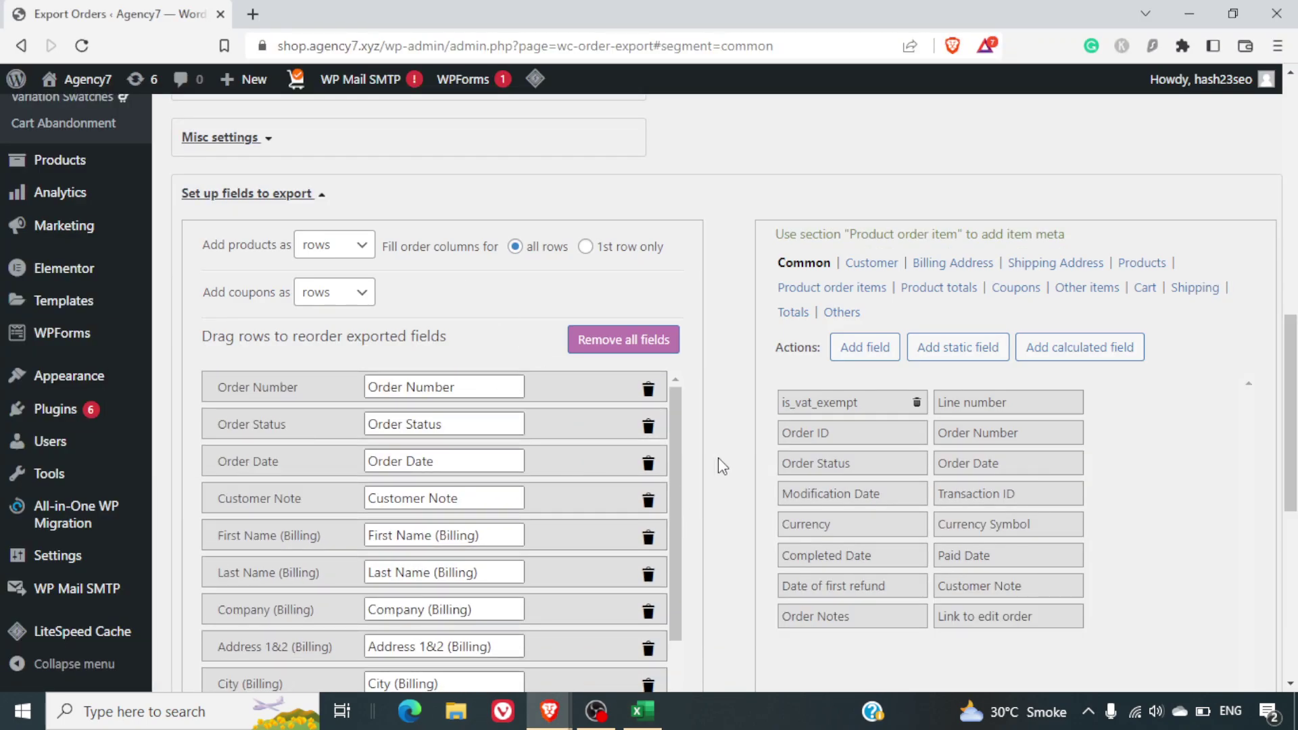
pyautogui.scroll(-6, 719, 465)
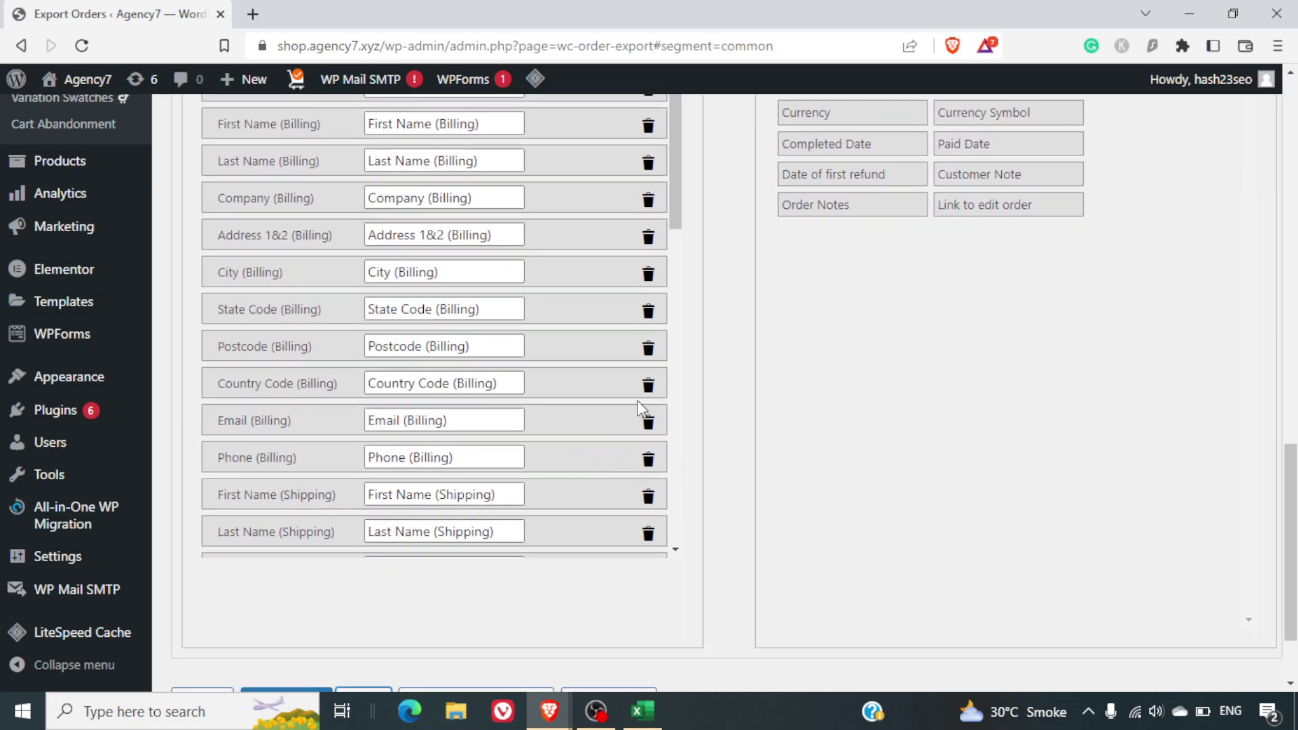
pyautogui.scroll(10, 640, 408)
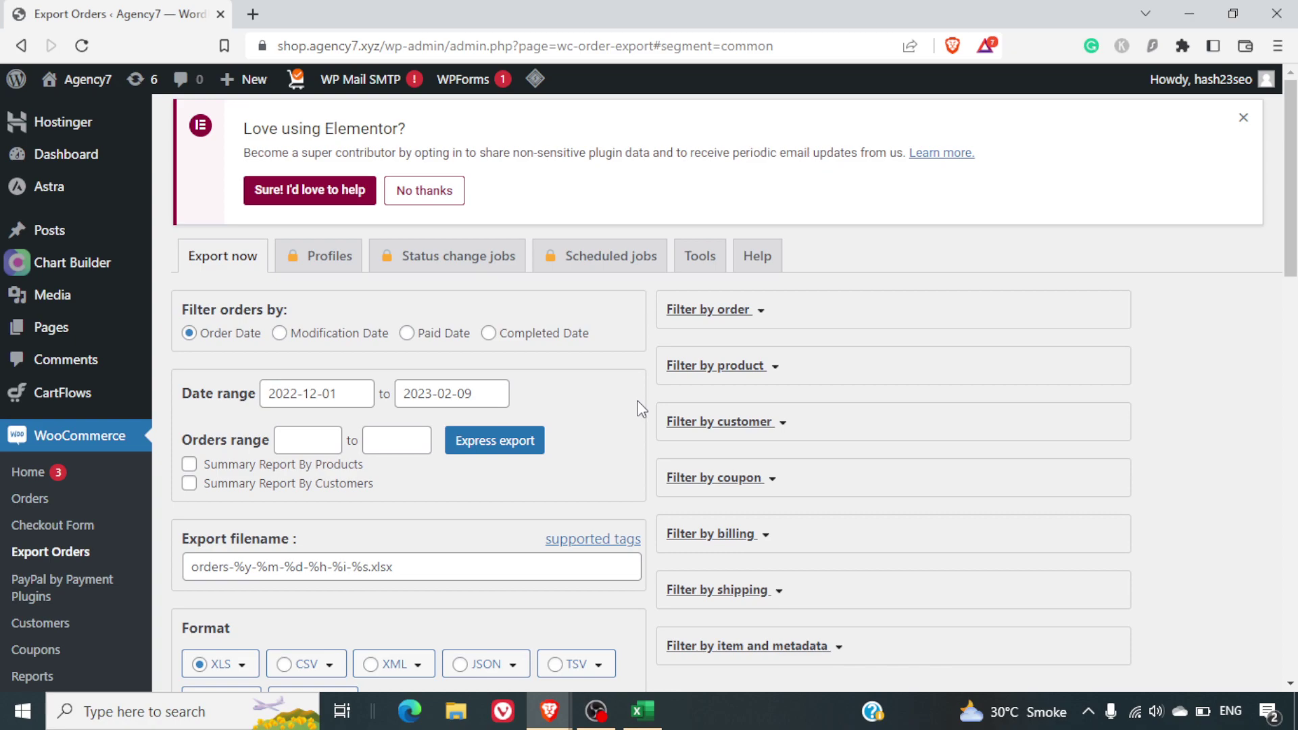